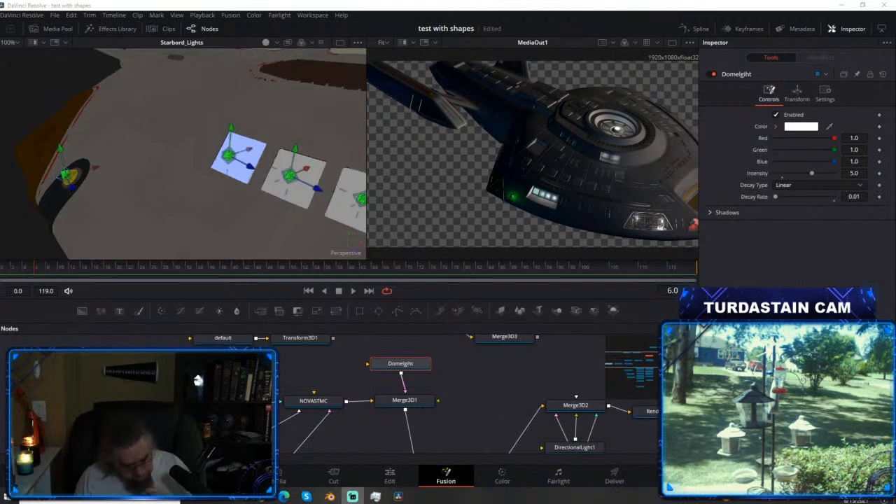
Save the project and move a new browser window out of the way.
{"action": "key", "text": "ctrl+s"}
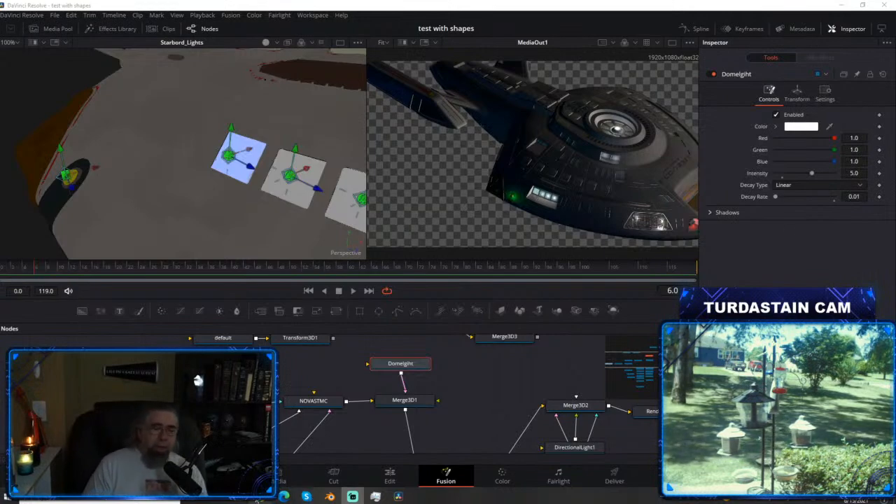
{"action": "left_click", "coordinate": [260, 496]}
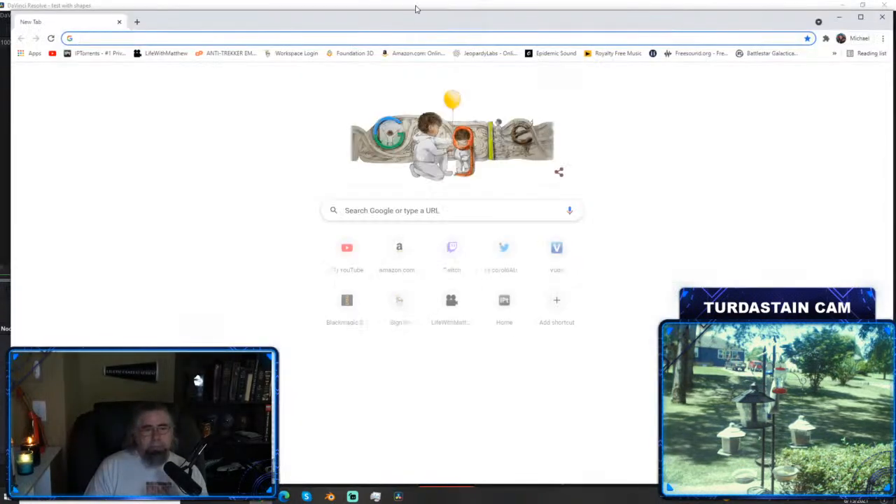
{"action": "left_click_drag", "start_coordinate": [427, 19], "coordinate": [895, 138]}
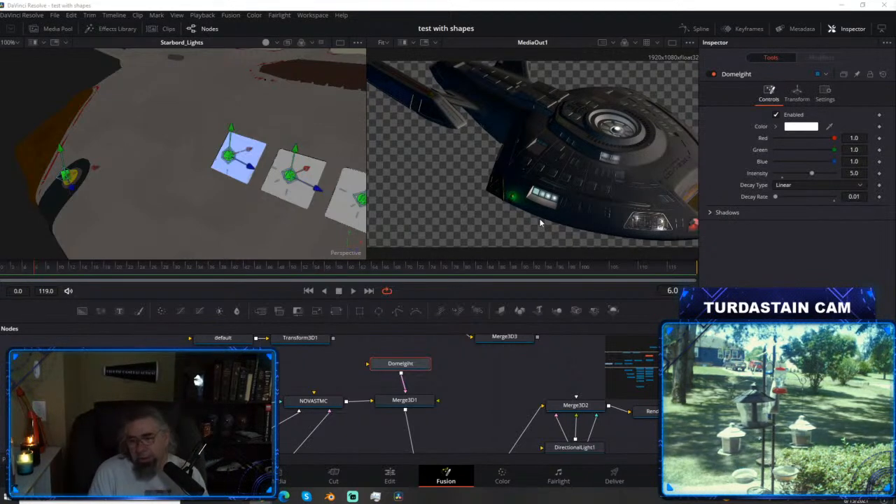
Select the blue light plane on the first hull window in the 3D view.
{"action": "left_click", "coordinate": [241, 175]}
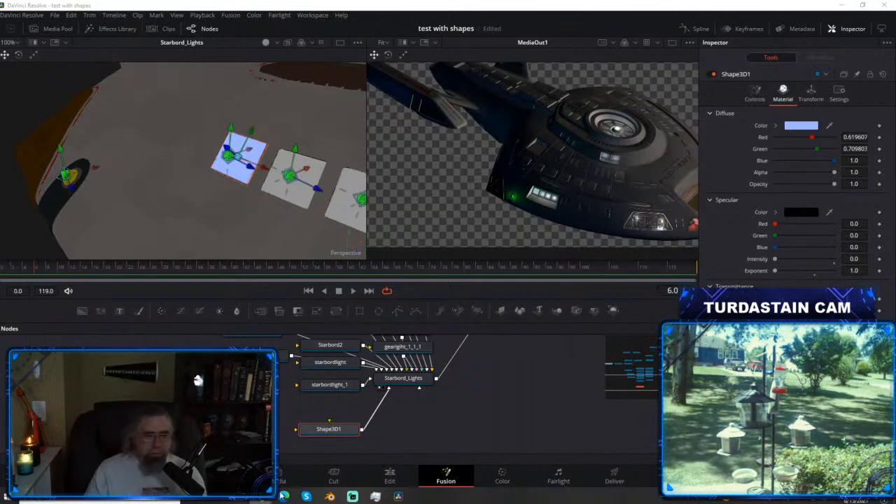
Switch to Skype, open the shared Deadline article on Star Trek: Prodigy and skip its ad.
{"action": "left_click", "coordinate": [306, 496]}
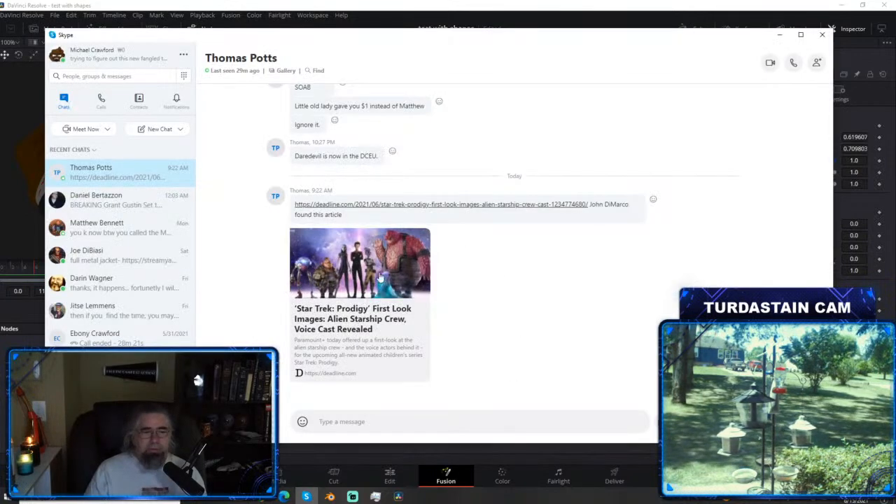
{"action": "left_click_drag", "start_coordinate": [511, 39], "coordinate": [229, 10]}
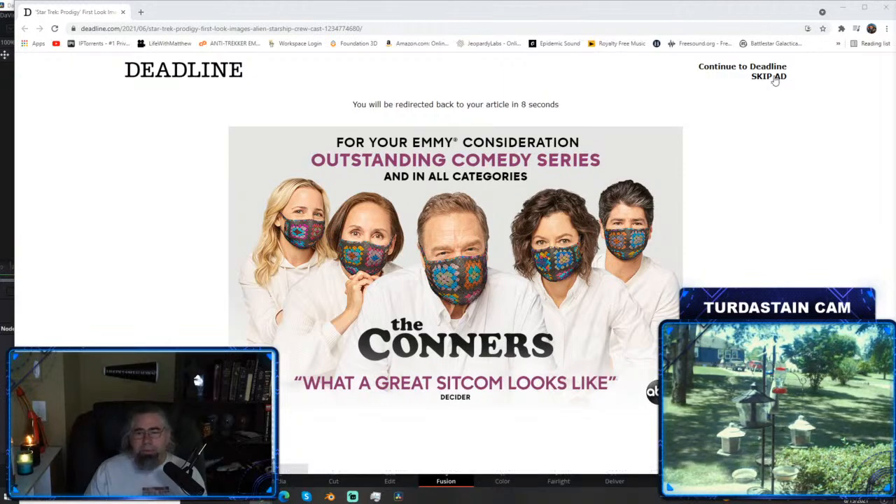
{"action": "left_click", "coordinate": [774, 76]}
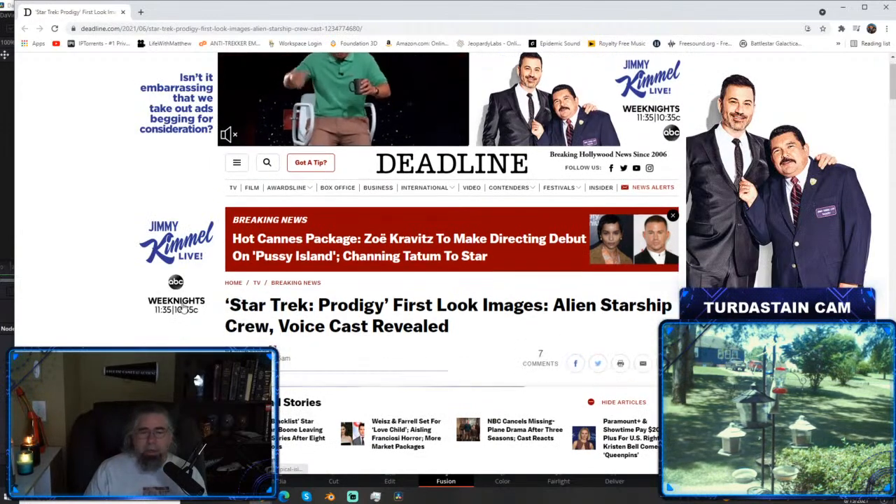
Read the Star Trek: Prodigy article's introduction and its cast and character descriptions, checking them against the crew image.
{"action": "scroll", "coordinate": [266, 311], "scroll_direction": "down", "scroll_amount": 2}
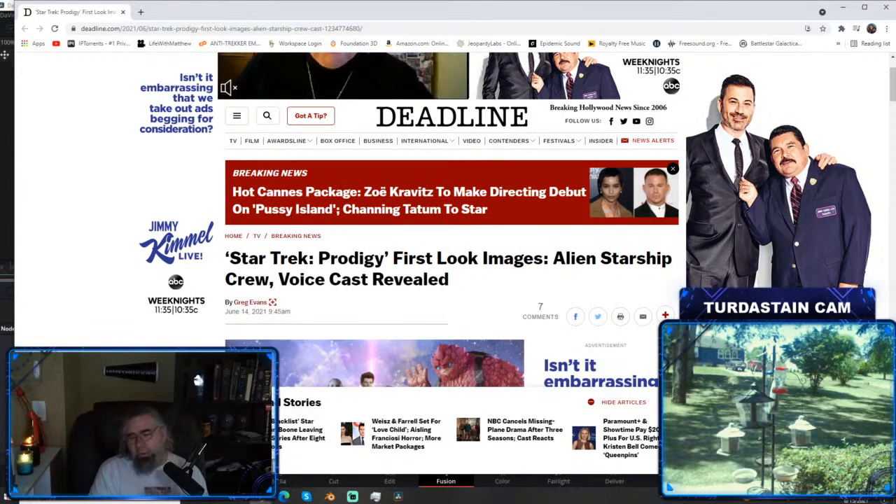
{"action": "scroll", "coordinate": [199, 331], "scroll_direction": "down", "scroll_amount": 2}
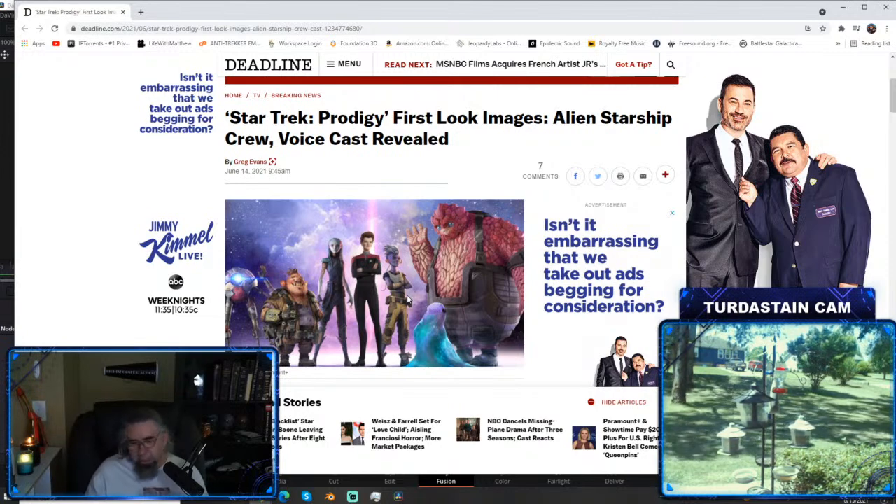
{"action": "scroll", "coordinate": [423, 293], "scroll_direction": "down", "scroll_amount": 3}
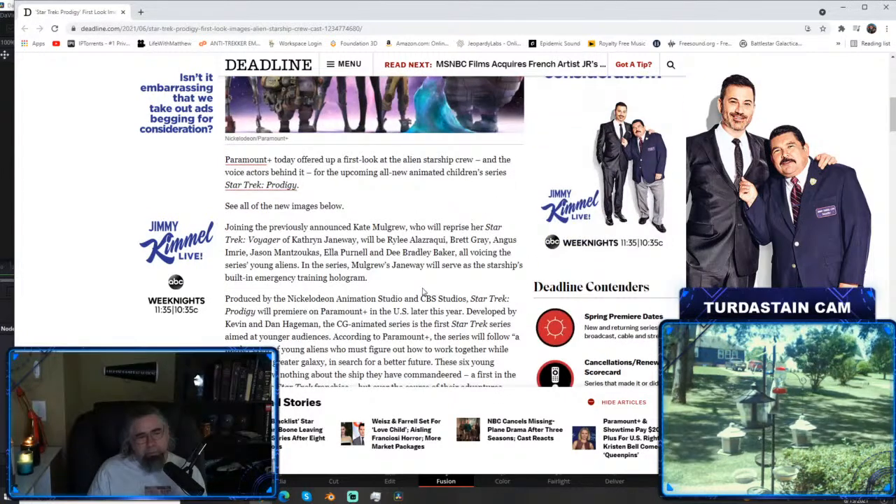
{"action": "scroll", "coordinate": [422, 293], "scroll_direction": "down", "scroll_amount": 1}
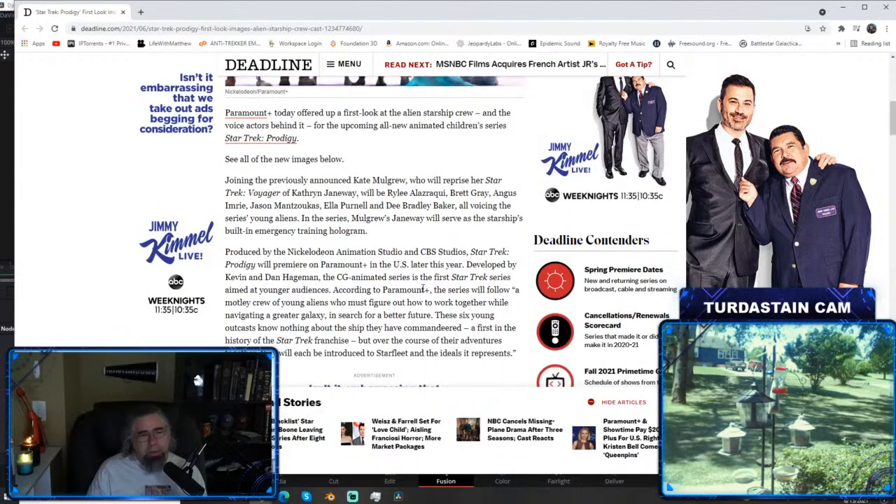
{"action": "scroll", "coordinate": [423, 290], "scroll_direction": "down", "scroll_amount": 3}
{"action": "scroll", "coordinate": [423, 293], "scroll_direction": "up", "scroll_amount": 2}
{"action": "scroll", "coordinate": [422, 292], "scroll_direction": "down", "scroll_amount": 3}
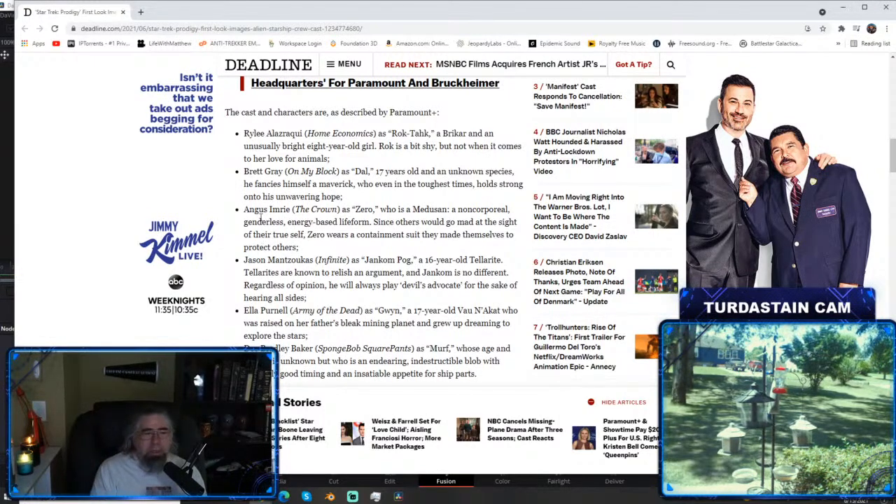
{"action": "scroll", "coordinate": [260, 220], "scroll_direction": "up", "scroll_amount": 8}
{"action": "scroll", "coordinate": [257, 231], "scroll_direction": "up", "scroll_amount": 3}
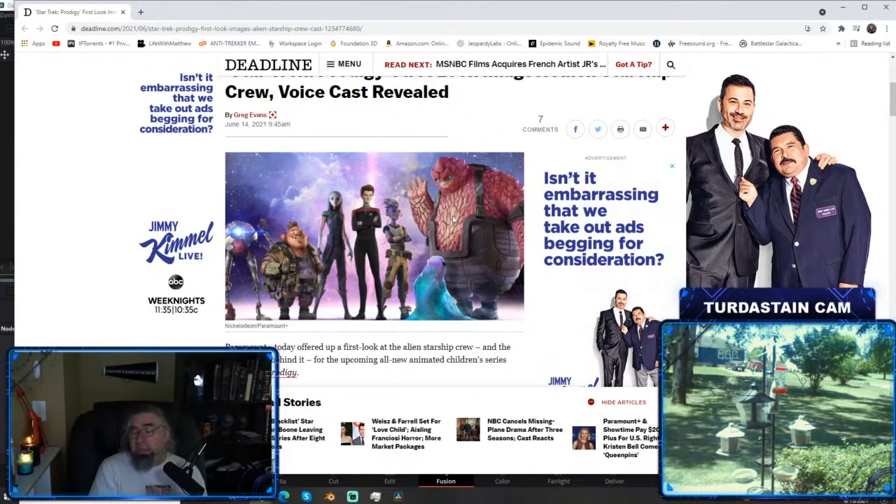
{"action": "scroll", "coordinate": [451, 219], "scroll_direction": "down", "scroll_amount": 3}
{"action": "scroll", "coordinate": [452, 219], "scroll_direction": "down", "scroll_amount": 8}
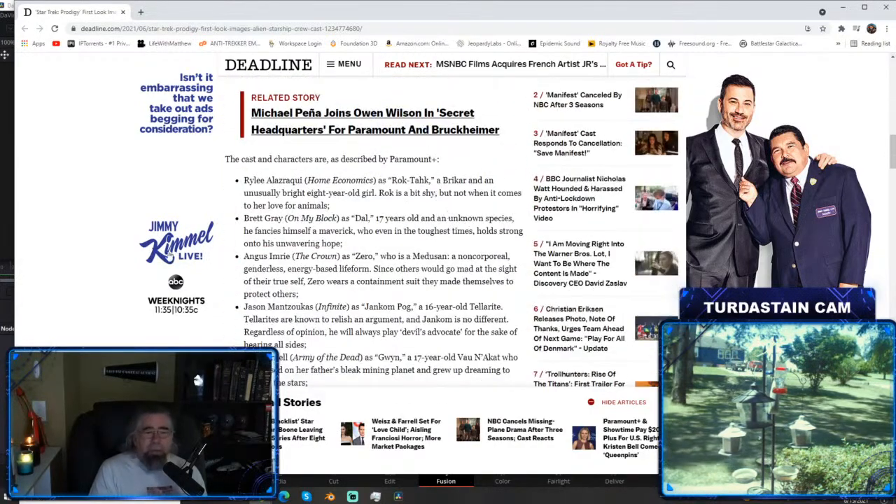
{"action": "scroll", "coordinate": [376, 210], "scroll_direction": "down", "scroll_amount": 1}
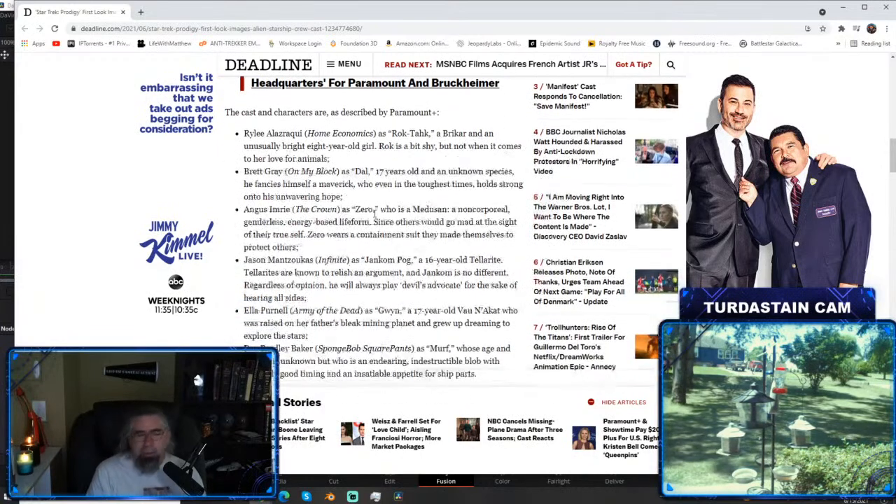
{"action": "scroll", "coordinate": [376, 210], "scroll_direction": "down", "scroll_amount": 1}
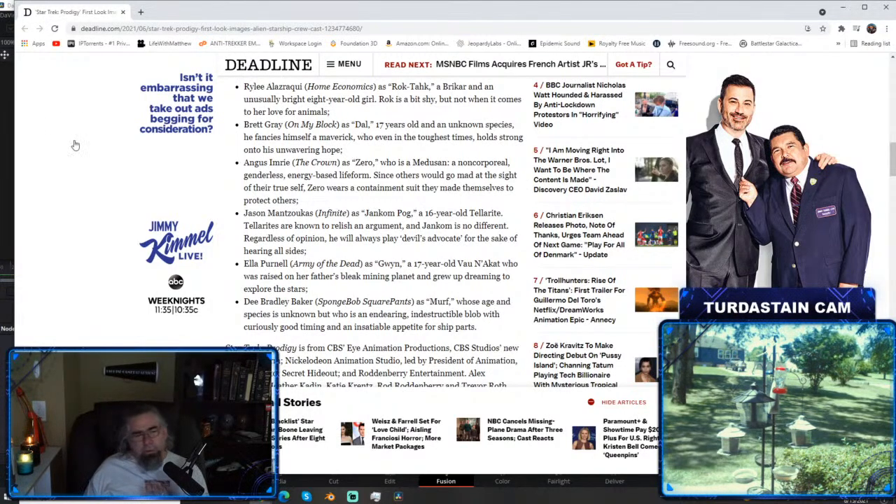
Review the article's crew image and series description once more and close the article.
{"action": "scroll", "coordinate": [376, 212], "scroll_direction": "up", "scroll_amount": 8}
{"action": "scroll", "coordinate": [301, 310], "scroll_direction": "up", "scroll_amount": 2}
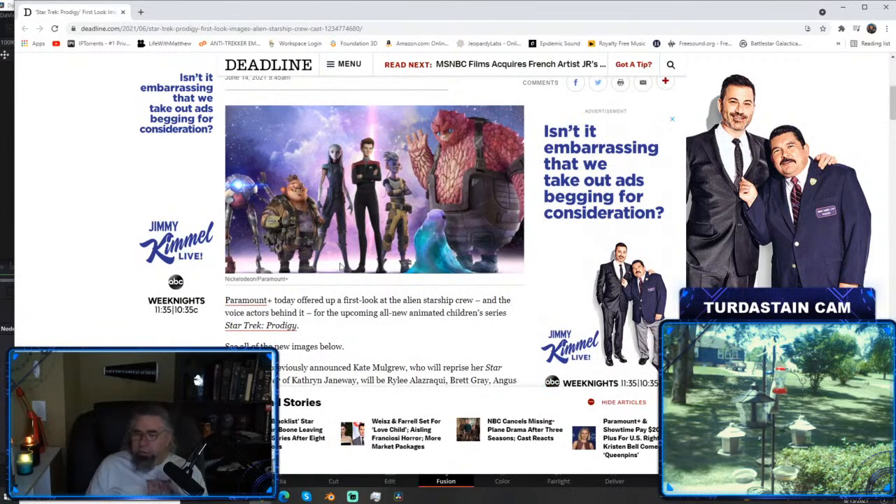
{"action": "scroll", "coordinate": [384, 265], "scroll_direction": "up", "scroll_amount": 1}
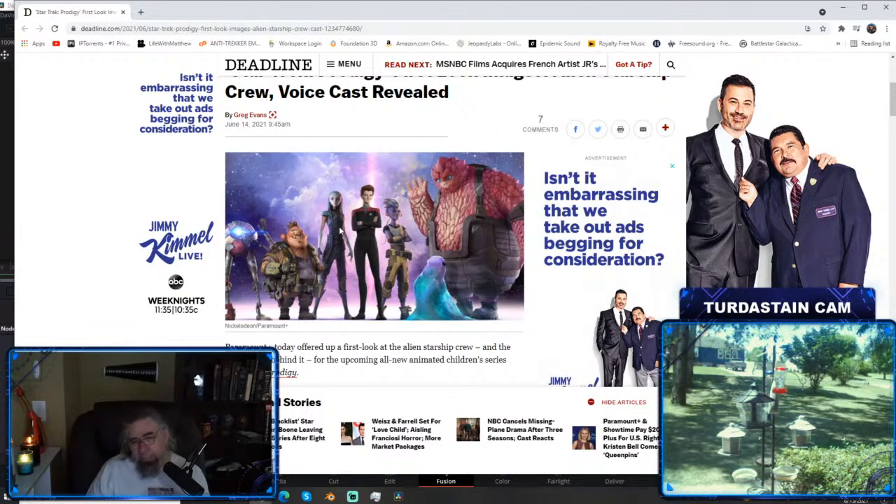
{"action": "scroll", "coordinate": [324, 289], "scroll_direction": "down", "scroll_amount": 2}
{"action": "scroll", "coordinate": [325, 289], "scroll_direction": "down", "scroll_amount": 3}
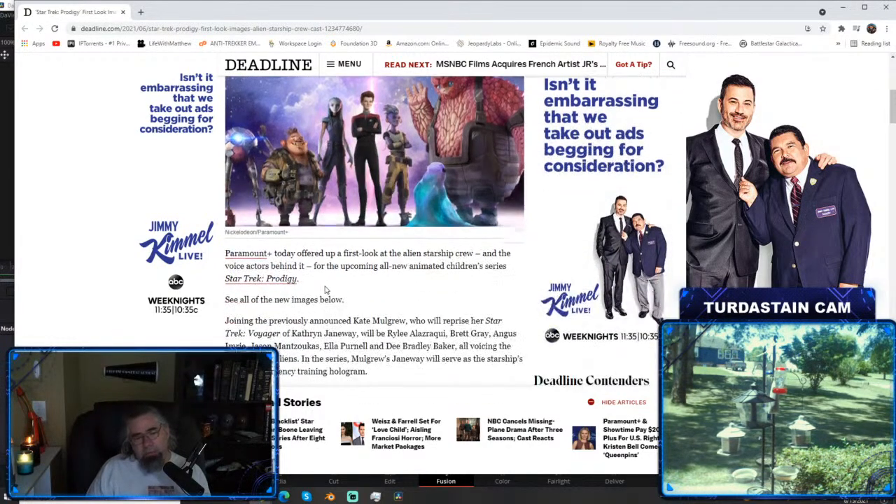
{"action": "scroll", "coordinate": [324, 289], "scroll_direction": "up", "scroll_amount": 4}
{"action": "scroll", "coordinate": [325, 289], "scroll_direction": "up", "scroll_amount": 2}
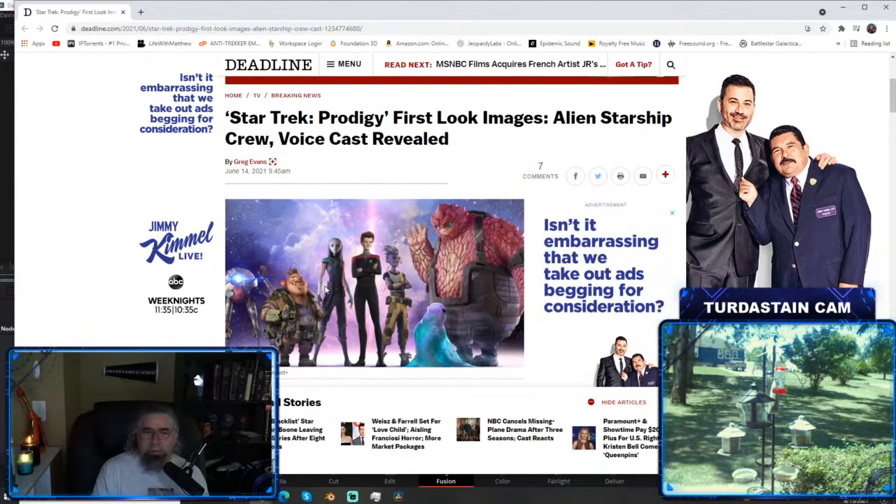
{"action": "scroll", "coordinate": [318, 290], "scroll_direction": "down", "scroll_amount": 2}
{"action": "scroll", "coordinate": [310, 288], "scroll_direction": "down", "scroll_amount": 5}
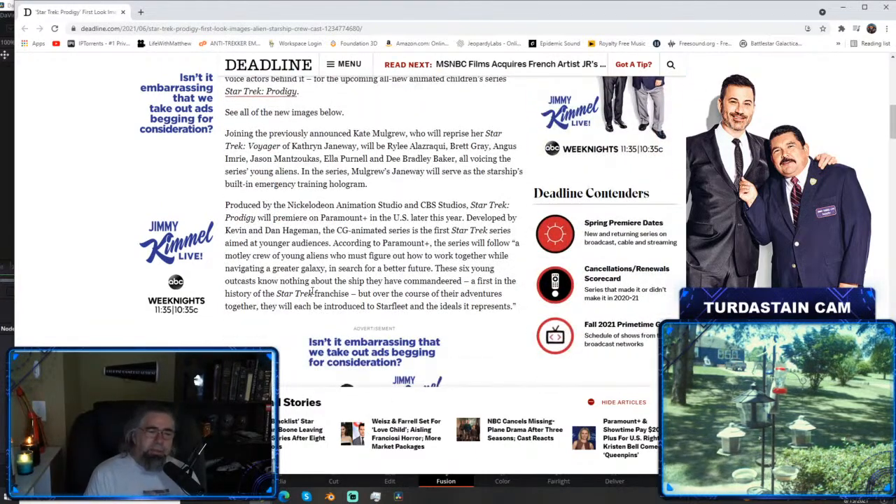
{"action": "scroll", "coordinate": [311, 293], "scroll_direction": "down", "scroll_amount": 5}
{"action": "scroll", "coordinate": [311, 293], "scroll_direction": "up", "scroll_amount": 5}
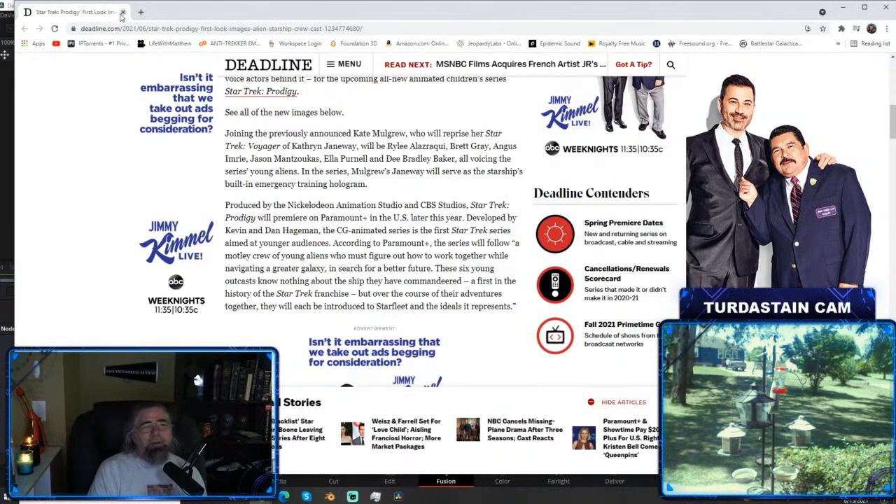
{"action": "left_click", "coordinate": [122, 13]}
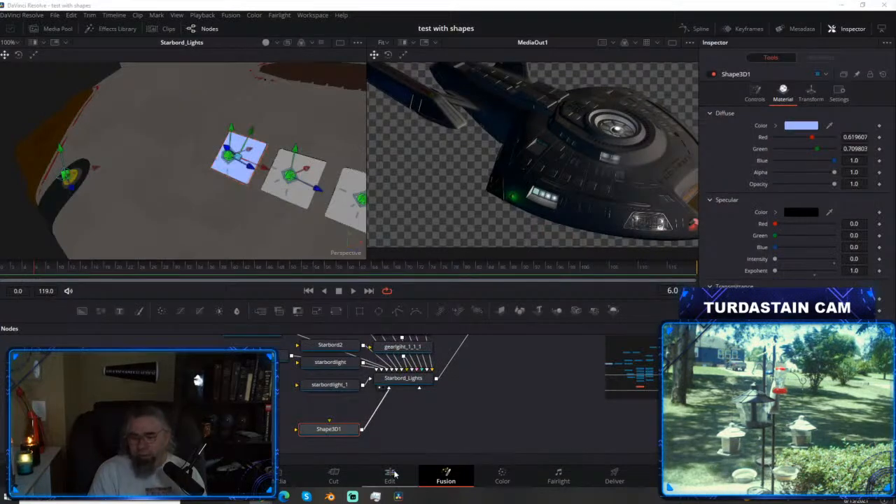
Copy and paste the Shape3D1 plane node and connect the duplicate to the Starbord_Lights merge.
{"action": "mouse_move", "coordinate": [260, 496]}
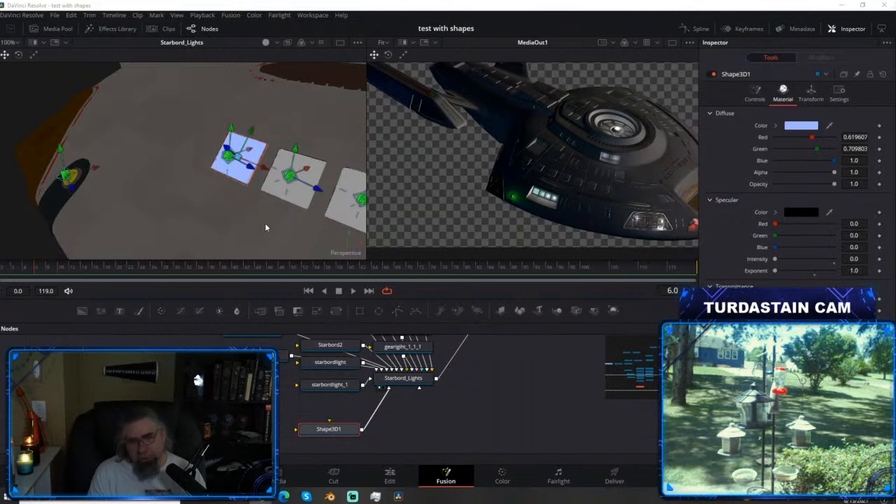
{"action": "right_click", "coordinate": [319, 436]}
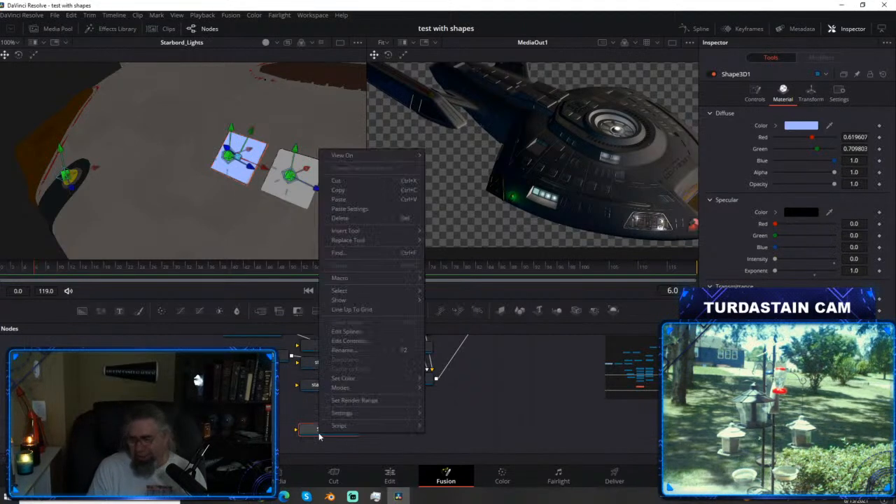
{"action": "left_click", "coordinate": [352, 191]}
{"action": "right_click", "coordinate": [386, 441]}
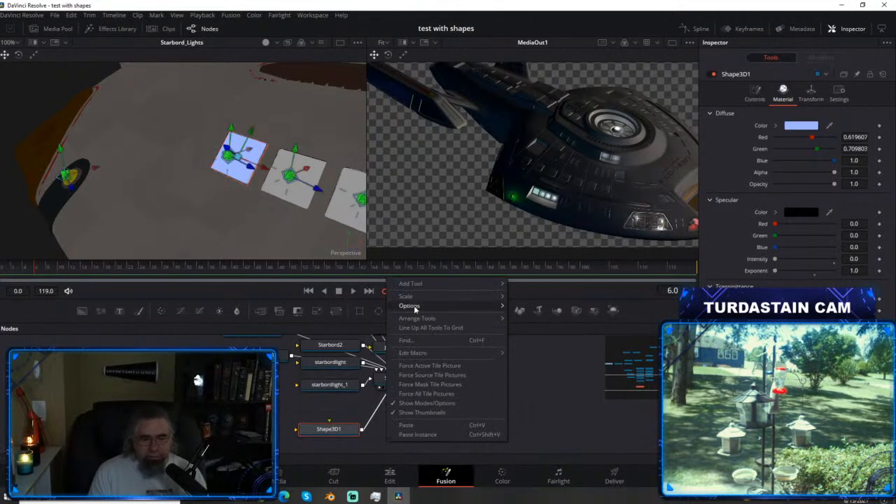
{"action": "left_click", "coordinate": [438, 425]}
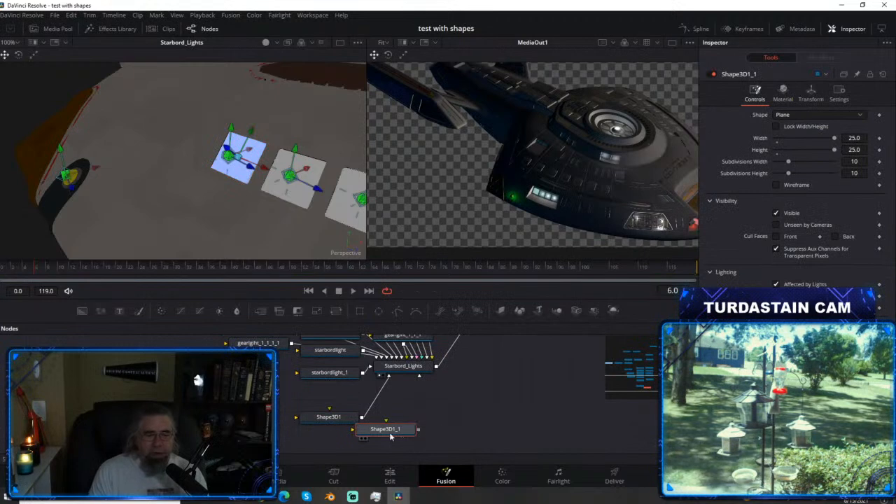
{"action": "left_click_drag", "start_coordinate": [436, 425], "coordinate": [403, 368]}
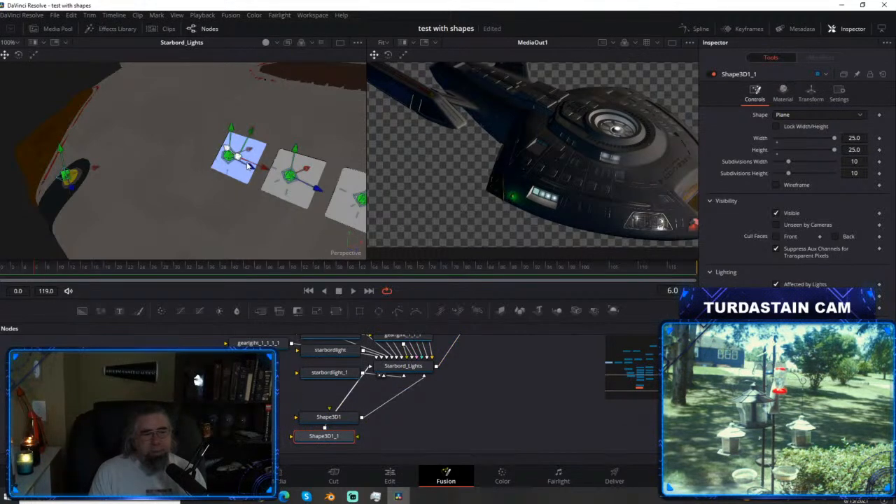
Nudge the 3D control at the first hull window and place the duplicated node directly beneath Shape3D1.
{"action": "mouse_move", "coordinate": [251, 168]}
{"action": "left_mouse_down"}
{"action": "mouse_move", "coordinate": [293, 186]}
{"action": "mouse_move", "coordinate": [244, 175]}
{"action": "left_mouse_up"}
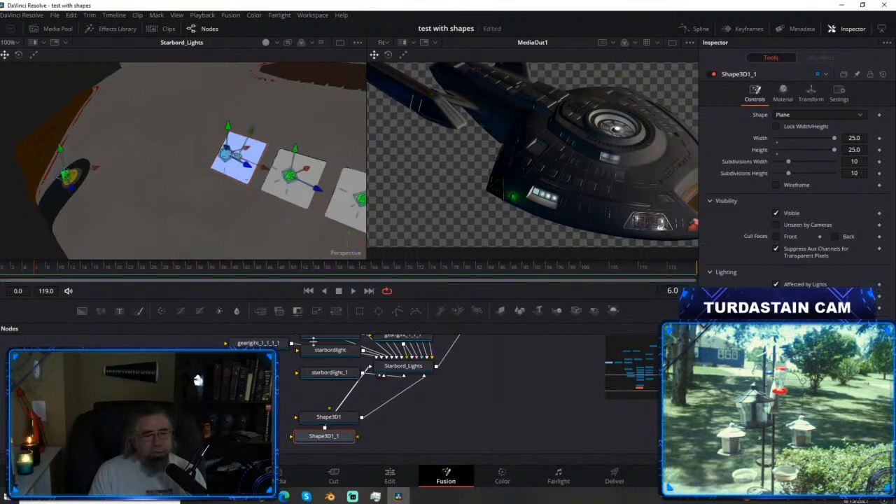
{"action": "left_click_drag", "start_coordinate": [341, 442], "coordinate": [347, 444]}
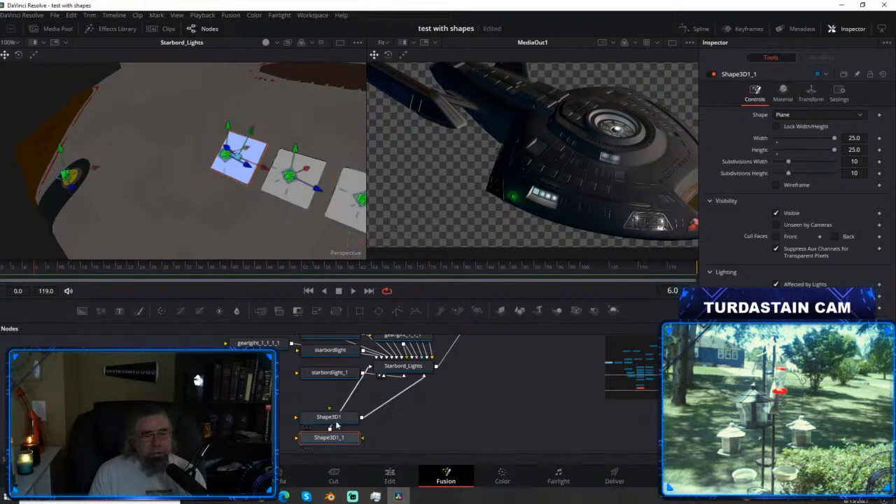
{"action": "left_click", "coordinate": [334, 419]}
{"action": "left_click", "coordinate": [334, 438]}
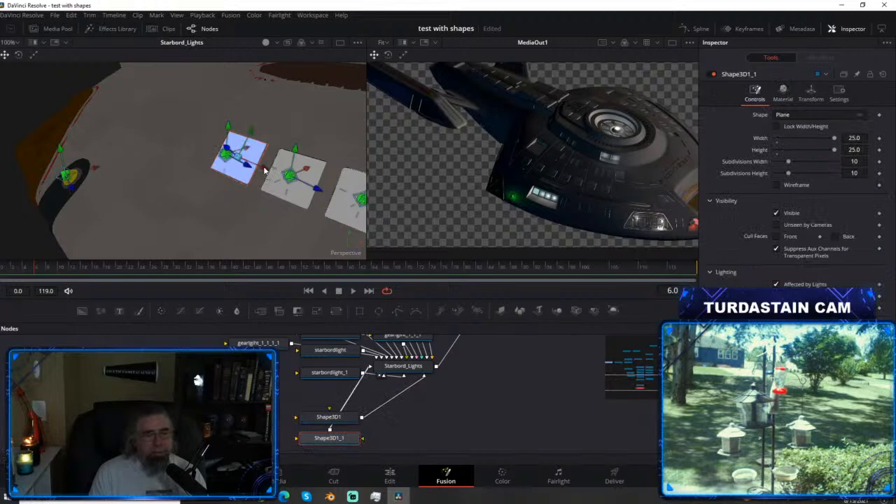
Move the duplicated plane onto the second hull window and line it up with the opening.
{"action": "left_click", "coordinate": [320, 187]}
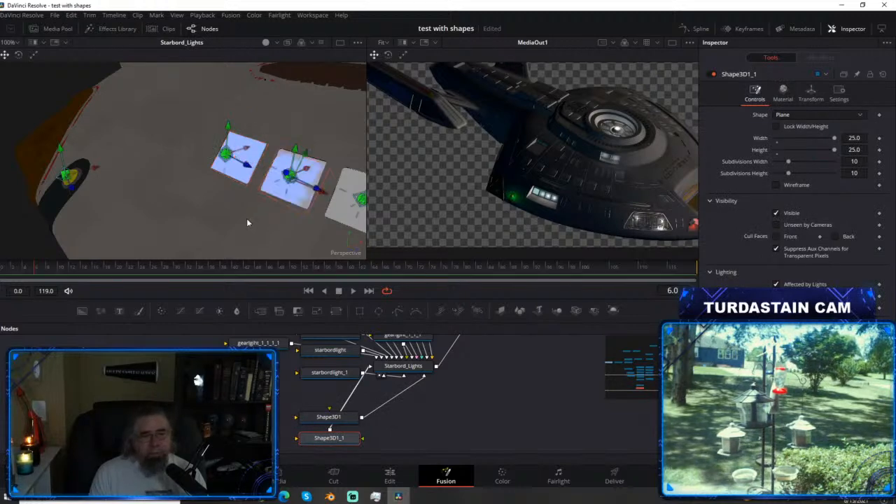
{"action": "left_click_drag", "start_coordinate": [247, 219], "coordinate": [234, 221]}
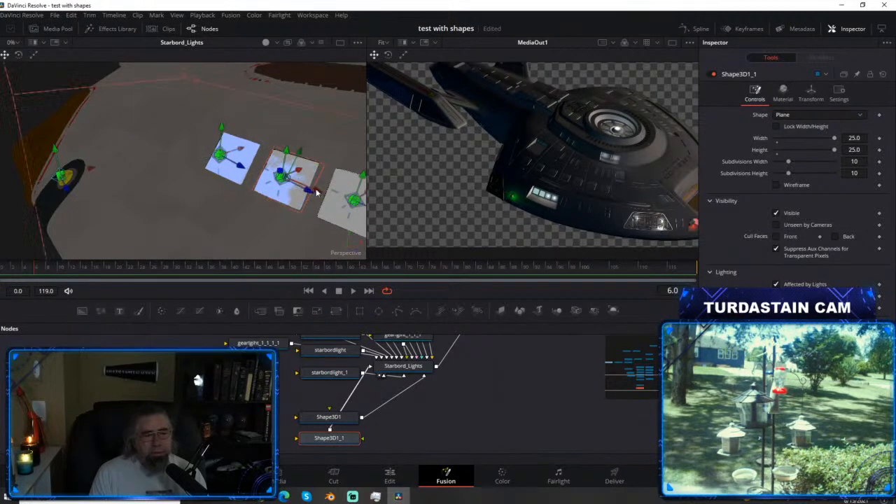
{"action": "left_click_drag", "start_coordinate": [250, 165], "coordinate": [235, 160]}
{"action": "left_click_drag", "start_coordinate": [278, 208], "coordinate": [272, 205]}
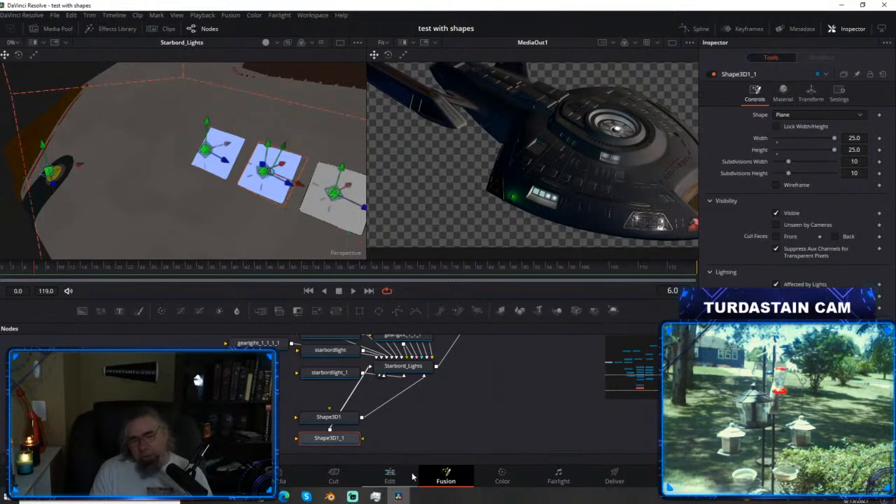
Copy and paste the Shape3D1_1 plane node and connect the new duplicate to the Starbord_Lights merge.
{"action": "right_click", "coordinate": [324, 441]}
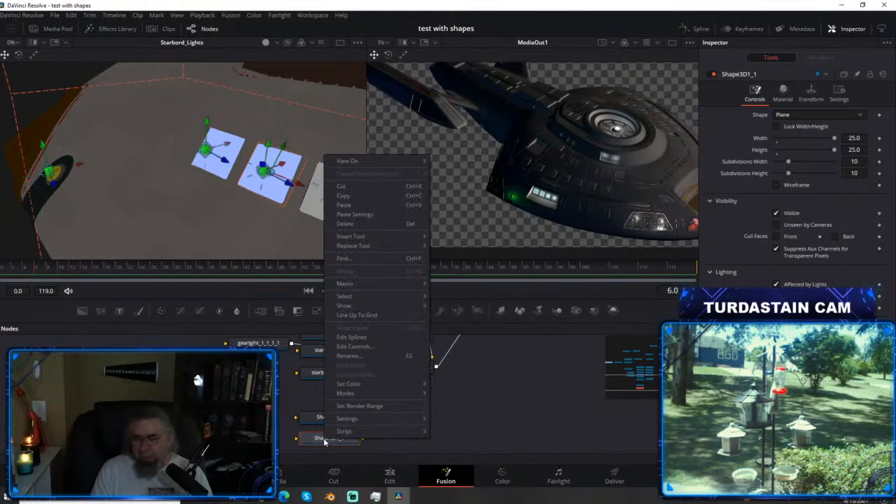
{"action": "left_click", "coordinate": [345, 195]}
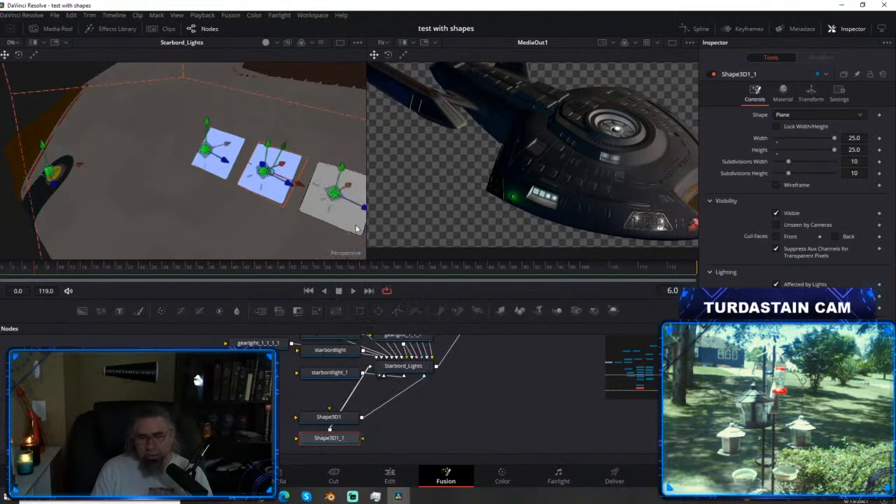
{"action": "right_click", "coordinate": [377, 436]}
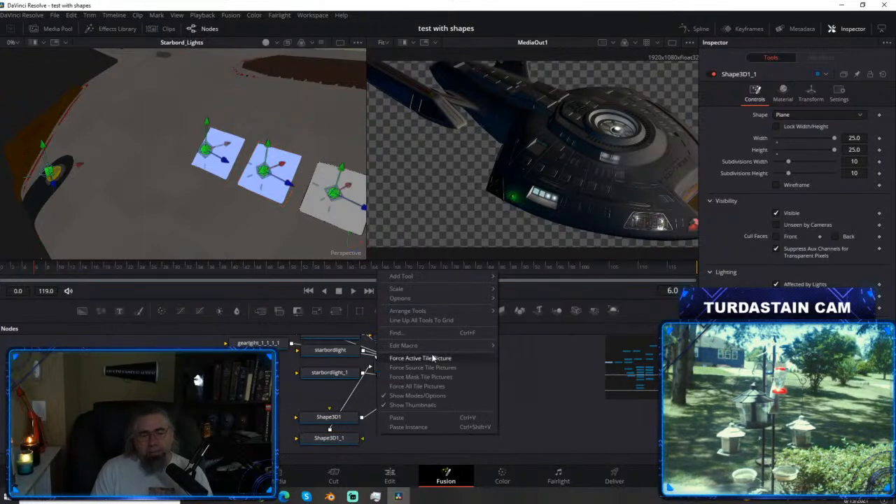
{"action": "left_click", "coordinate": [434, 418]}
{"action": "left_click_drag", "start_coordinate": [380, 432], "coordinate": [403, 363]}
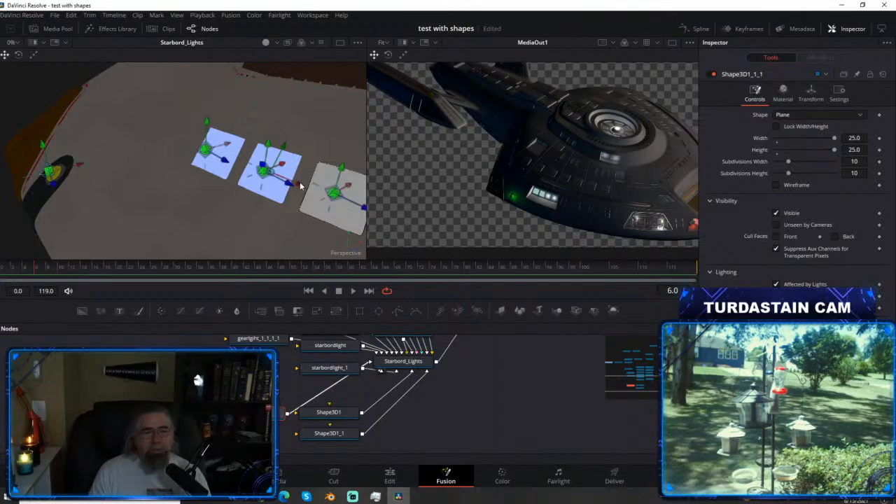
Move the new duplicate plane along the hull onto the third window.
{"action": "left_click", "coordinate": [365, 214]}
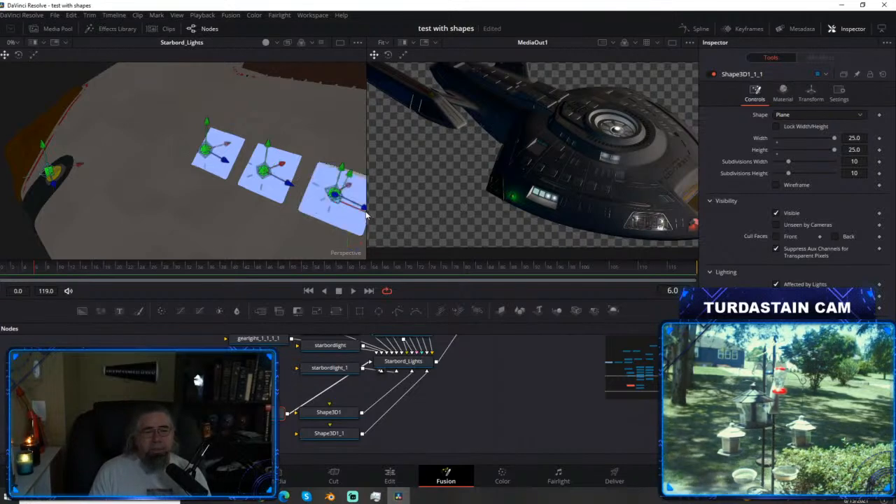
{"action": "left_click_drag", "start_coordinate": [303, 234], "coordinate": [184, 202]}
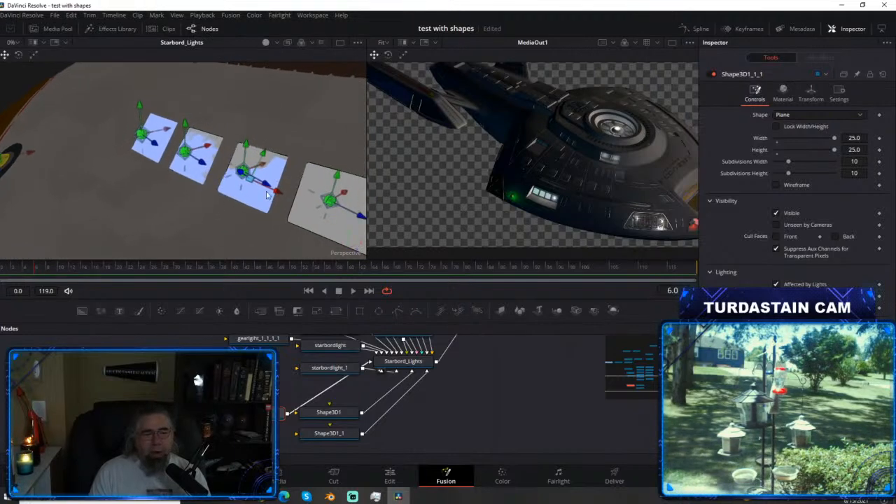
{"action": "left_click_drag", "start_coordinate": [257, 192], "coordinate": [116, 248]}
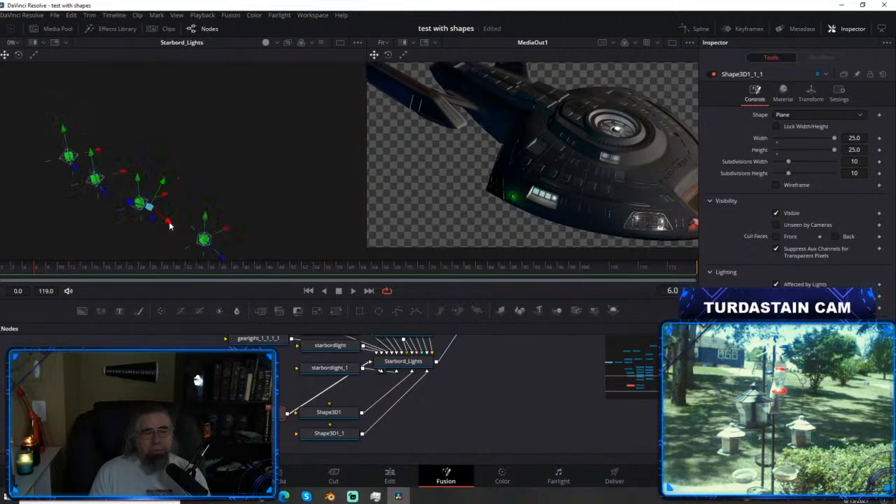
{"action": "left_click_drag", "start_coordinate": [84, 239], "coordinate": [116, 177]}
Rotate the third window's plane to follow the hull's curvature.
{"action": "key", "text": "w"}
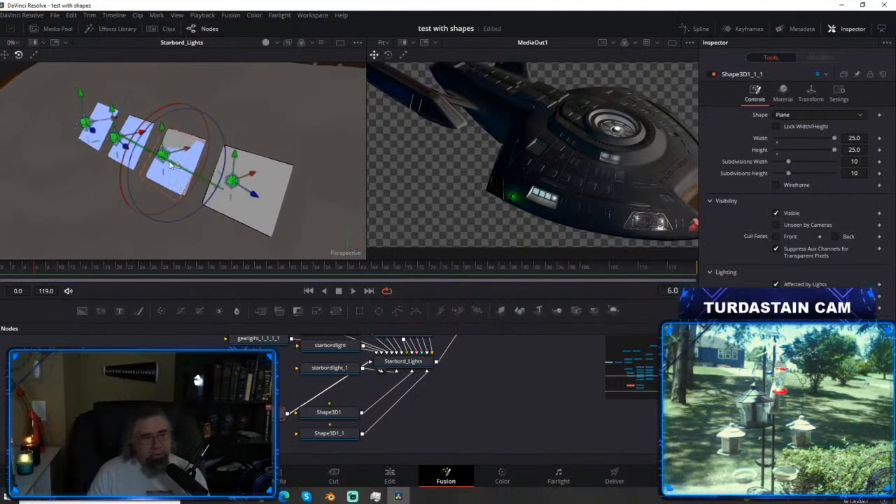
{"action": "left_click_drag", "start_coordinate": [175, 168], "coordinate": [235, 176]}
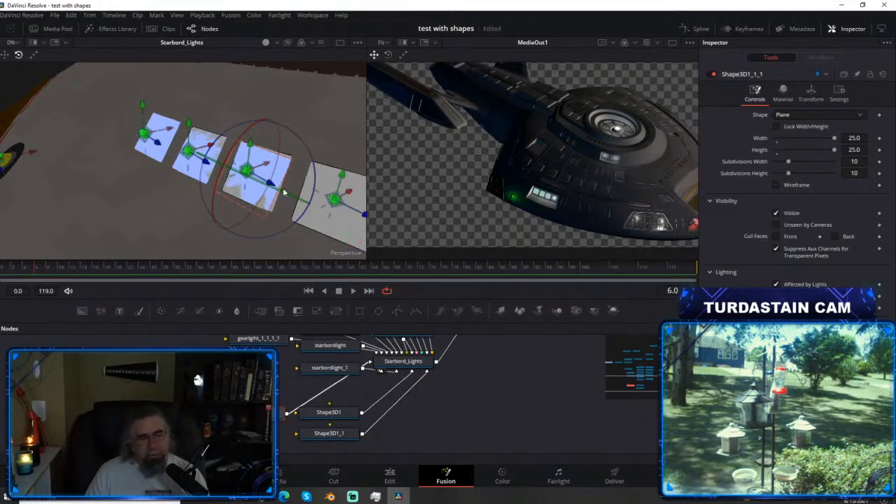
{"action": "left_click", "coordinate": [269, 206]}
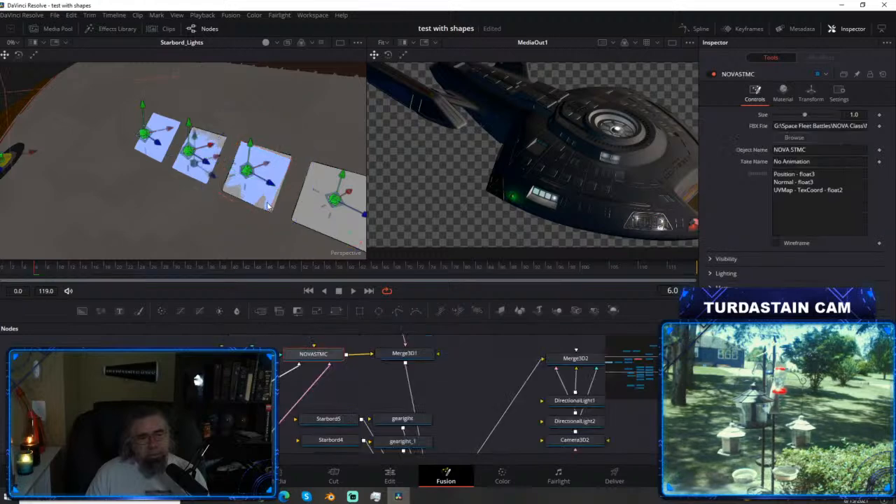
{"action": "left_click", "coordinate": [265, 205]}
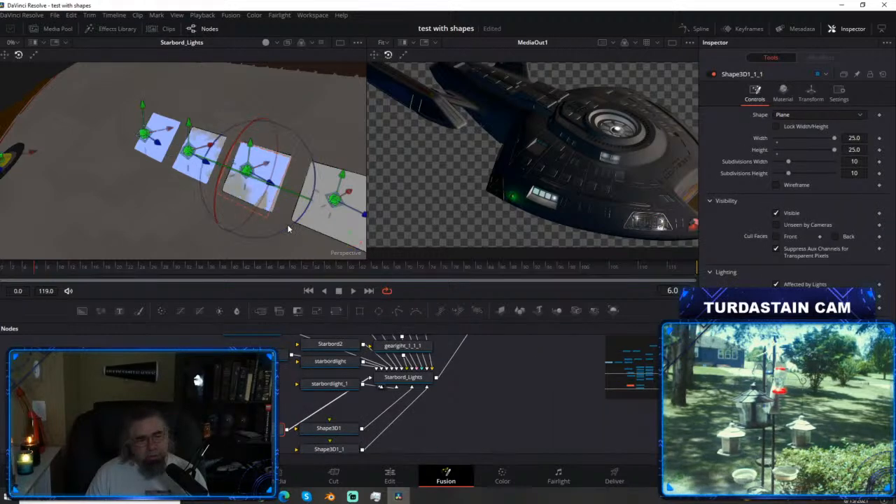
{"action": "left_click_drag", "start_coordinate": [284, 192], "coordinate": [287, 189]}
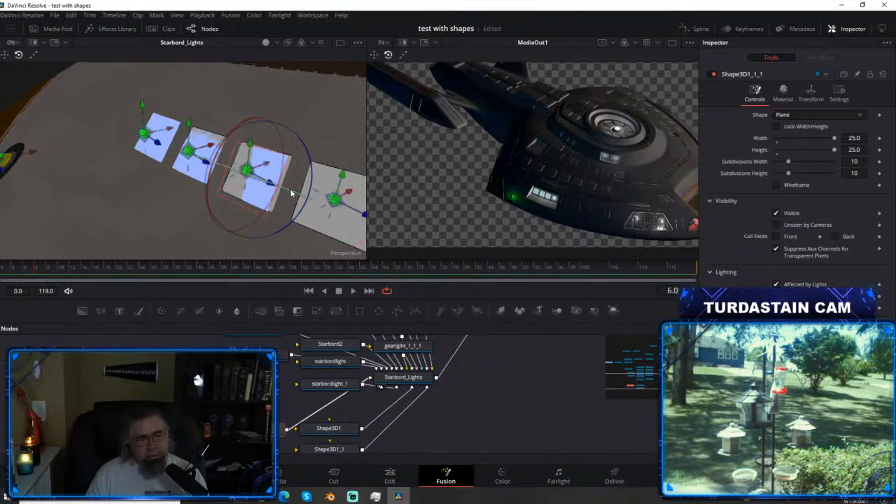
{"action": "left_click_drag", "start_coordinate": [291, 195], "coordinate": [131, 207]}
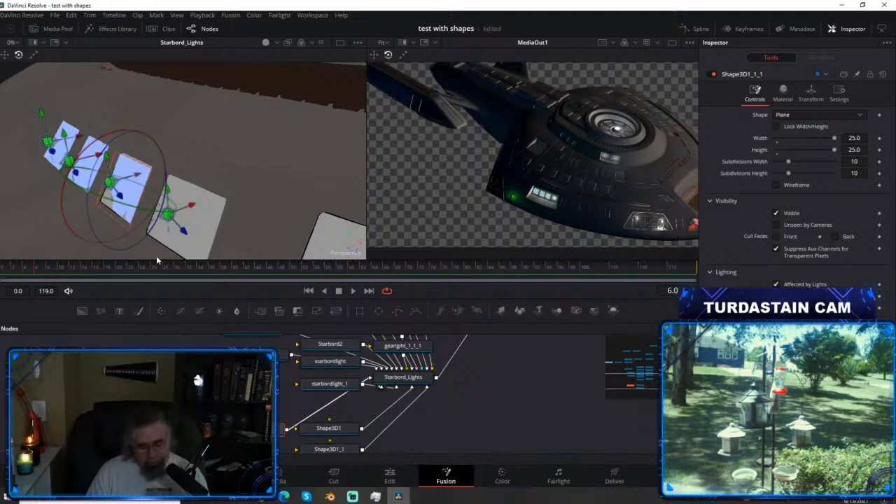
Shift the third plane outward from the hull surface to cover the window opening, and save the project.
{"action": "key", "text": "q"}
{"action": "key", "text": "w"}
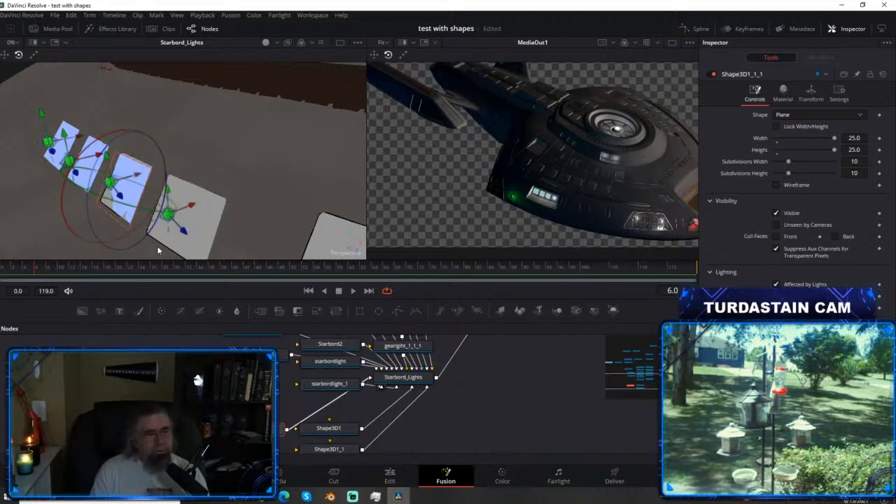
{"action": "key", "text": "e"}
{"action": "key", "text": "q"}
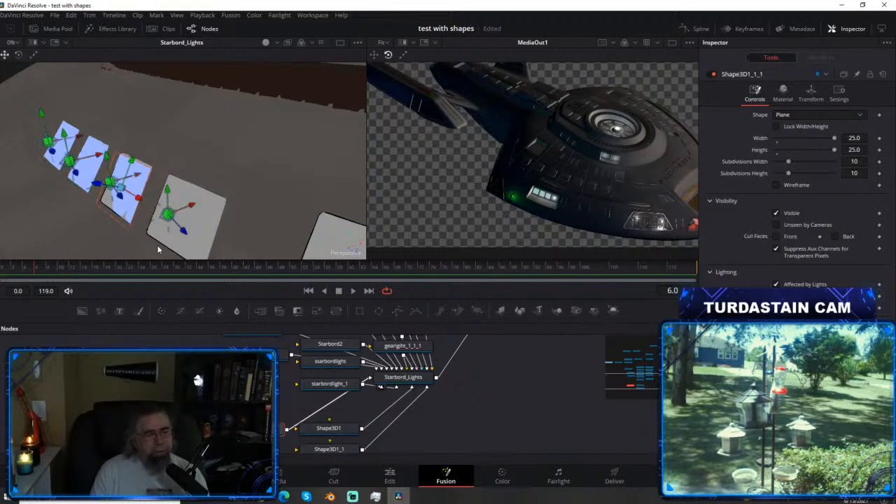
{"action": "left_click_drag", "start_coordinate": [97, 187], "coordinate": [93, 187]}
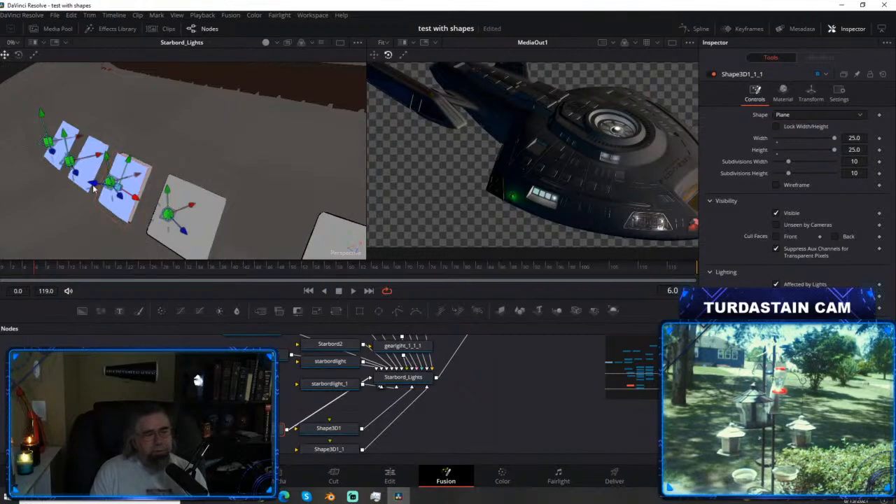
{"action": "left_click_drag", "start_coordinate": [167, 208], "coordinate": [168, 210]}
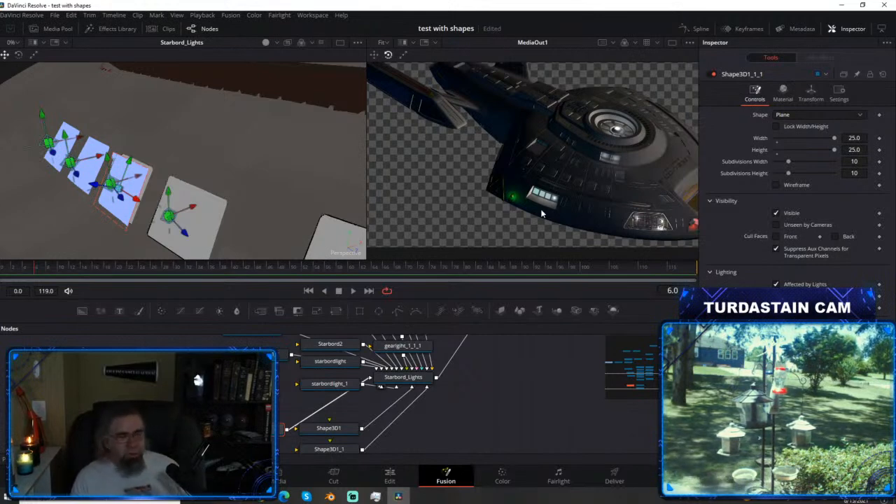
{"action": "key", "text": "ctrl+s"}
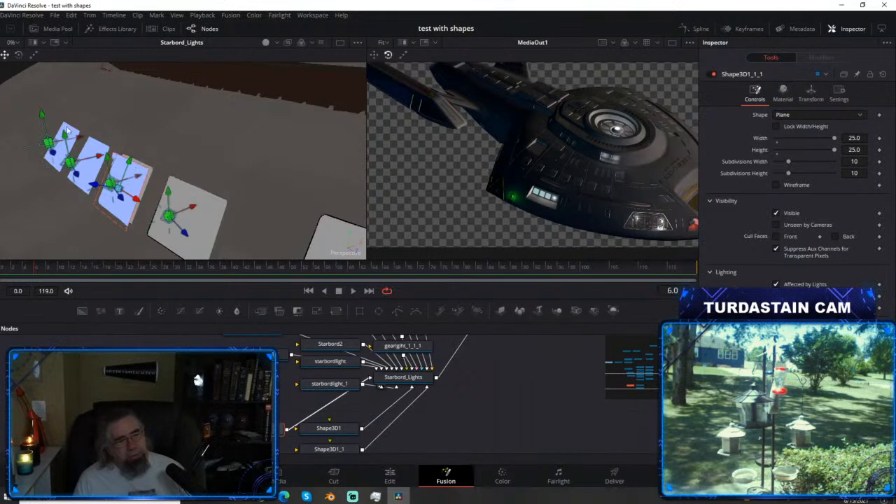
Fine-tune the third plane's position and rotation in close-up to match the edges of the window opening.
{"action": "left_click_drag", "start_coordinate": [92, 191], "coordinate": [172, 123]}
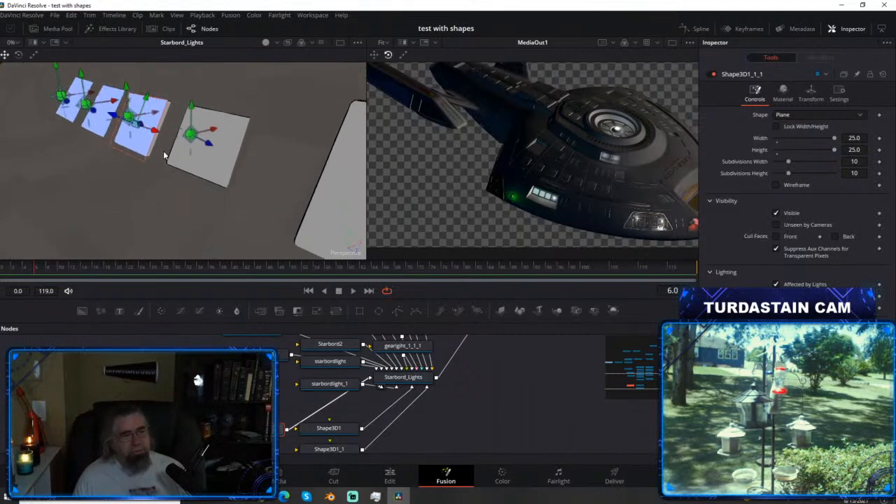
{"action": "scroll", "coordinate": [163, 154], "scroll_direction": "up", "scroll_amount": 5}
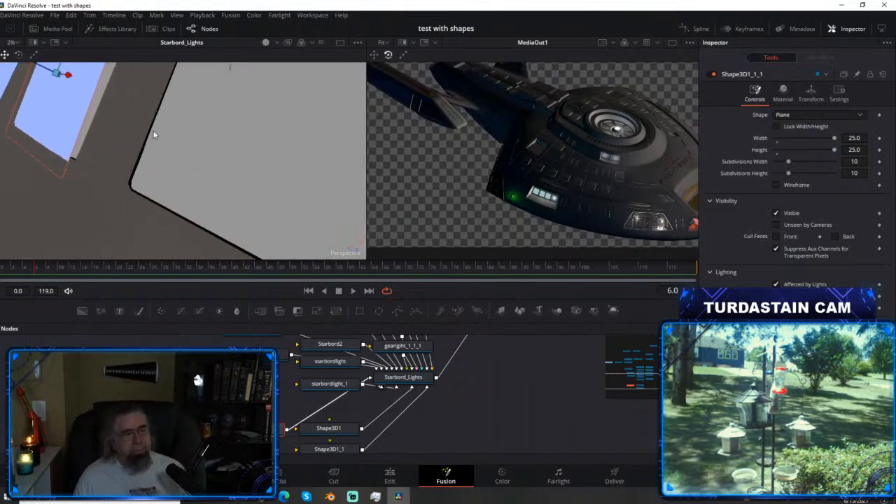
{"action": "left_click_drag", "start_coordinate": [132, 110], "coordinate": [126, 157]}
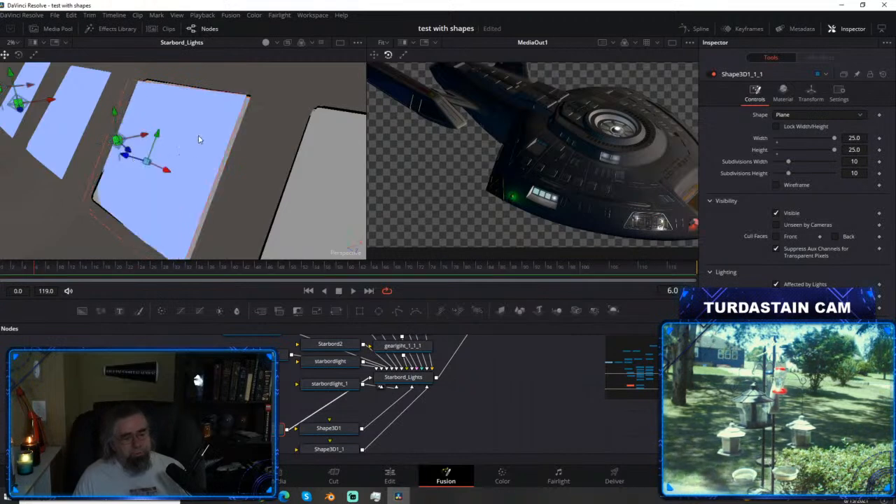
{"action": "key", "text": "r"}
{"action": "left_click_drag", "start_coordinate": [149, 104], "coordinate": [152, 105]}
{"action": "left_click_drag", "start_coordinate": [153, 170], "coordinate": [284, 88]}
{"action": "left_click_drag", "start_coordinate": [211, 266], "coordinate": [243, 190]}
{"action": "scroll", "coordinate": [292, 194], "scroll_direction": "down", "scroll_amount": 10}
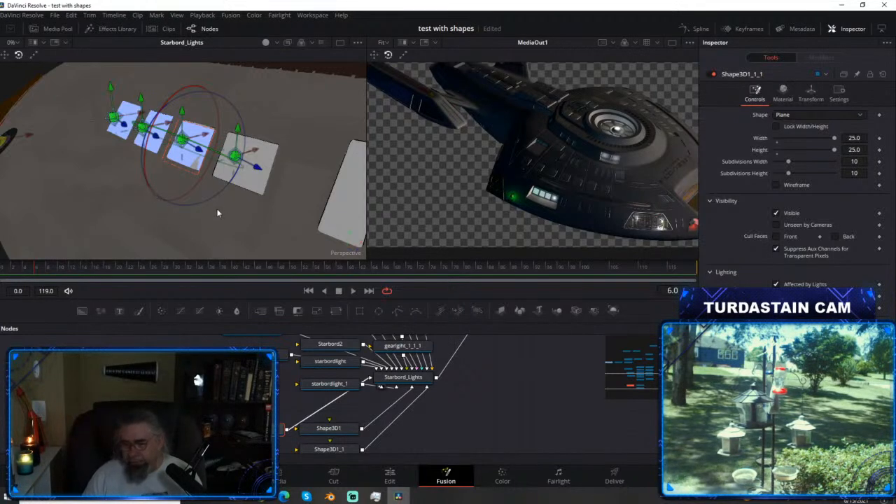
{"action": "mouse_move", "coordinate": [205, 221]}
{"action": "left_mouse_down"}
{"action": "mouse_move", "coordinate": [200, 253]}
{"action": "mouse_move", "coordinate": [189, 206]}
{"action": "mouse_move", "coordinate": [197, 207]}
{"action": "left_mouse_up"}
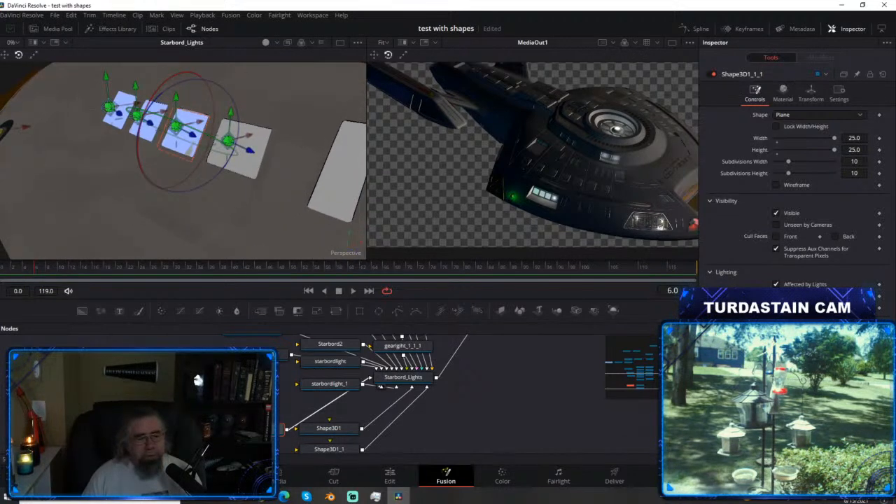
Copy and paste the Shape3D1_1_1 plane node and connect its duplicate to the Starbord_Lights merge.
{"action": "right_click", "coordinate": [251, 428]}
{"action": "left_click", "coordinate": [286, 182]}
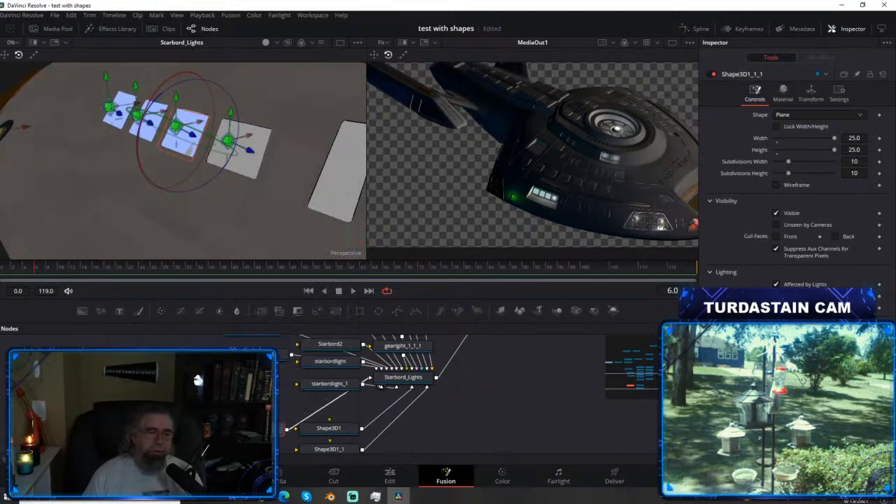
{"action": "right_click", "coordinate": [251, 430]}
{"action": "left_click", "coordinate": [287, 200]}
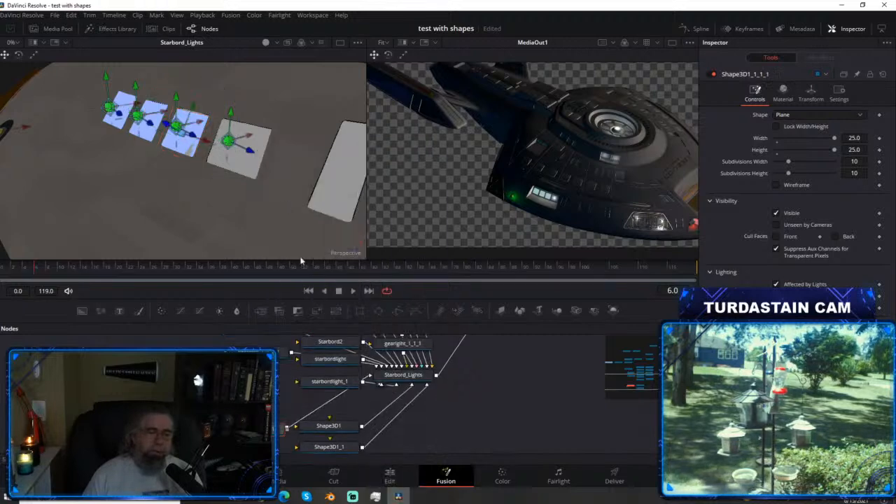
{"action": "left_click_drag", "start_coordinate": [252, 428], "coordinate": [415, 381]}
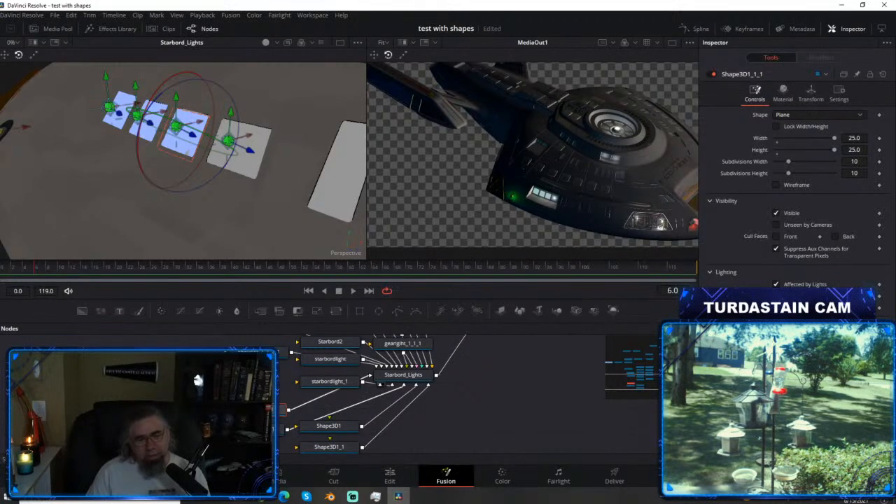
Move the Shape3D1_1_1_1 plane onto the fourth hull window and line it up with the opening's edges.
{"action": "key", "text": "q"}
{"action": "key", "text": "w"}
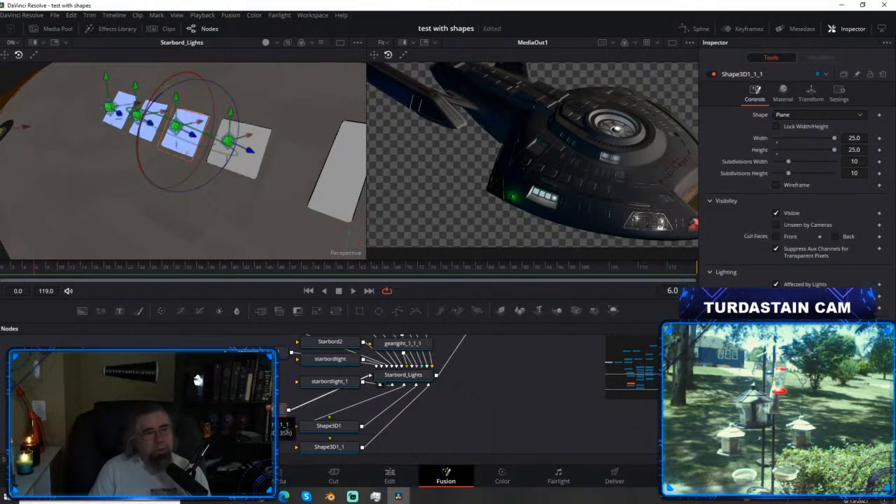
{"action": "left_click", "coordinate": [283, 424]}
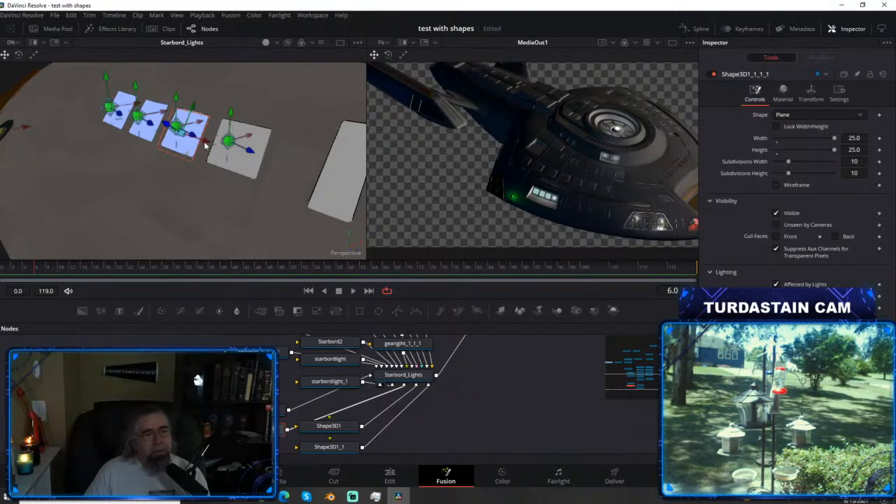
{"action": "left_click_drag", "start_coordinate": [205, 143], "coordinate": [256, 159]}
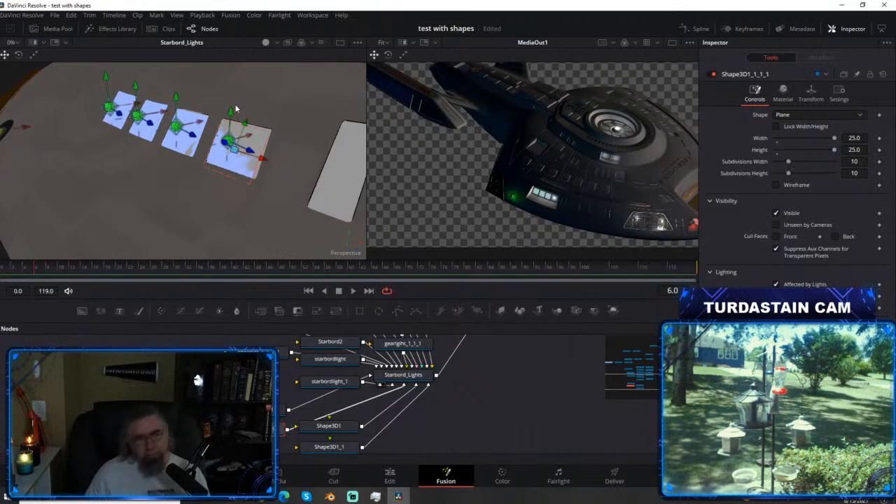
{"action": "scroll", "coordinate": [242, 168], "scroll_direction": "up", "scroll_amount": 2}
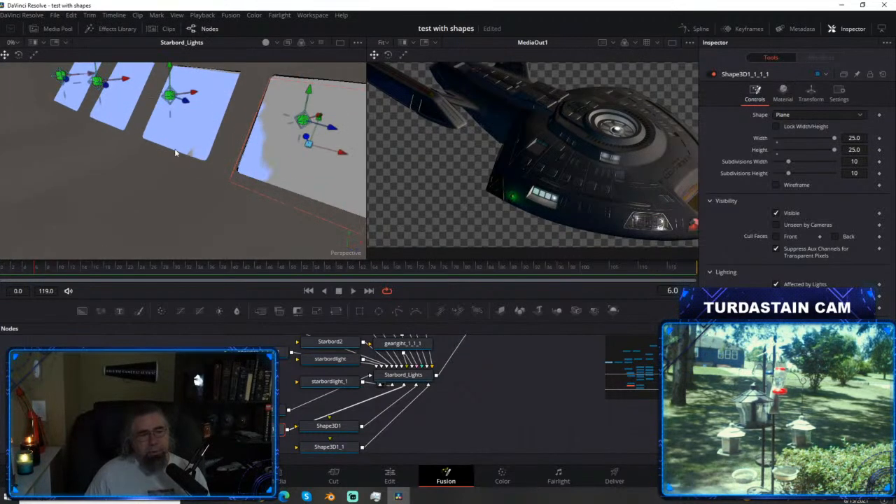
{"action": "left_click_drag", "start_coordinate": [333, 163], "coordinate": [193, 122]}
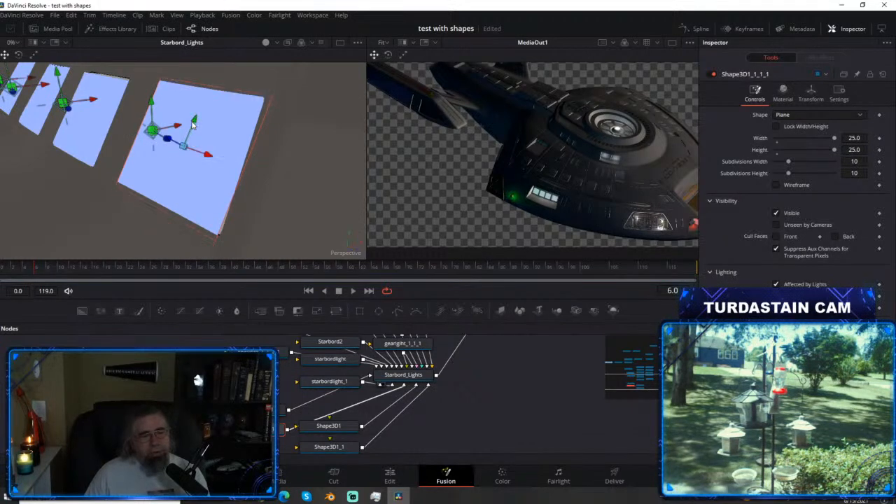
{"action": "left_click_drag", "start_coordinate": [136, 185], "coordinate": [191, 150]}
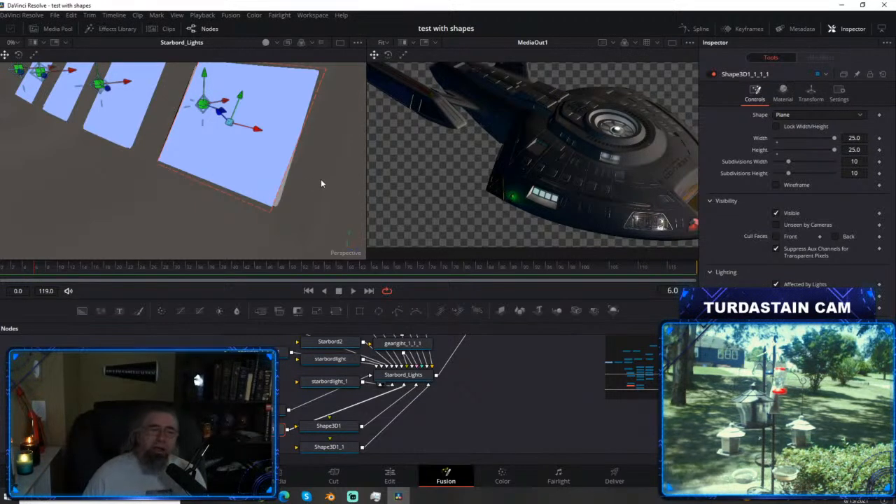
{"action": "scroll", "coordinate": [310, 188], "scroll_direction": "down", "scroll_amount": 4}
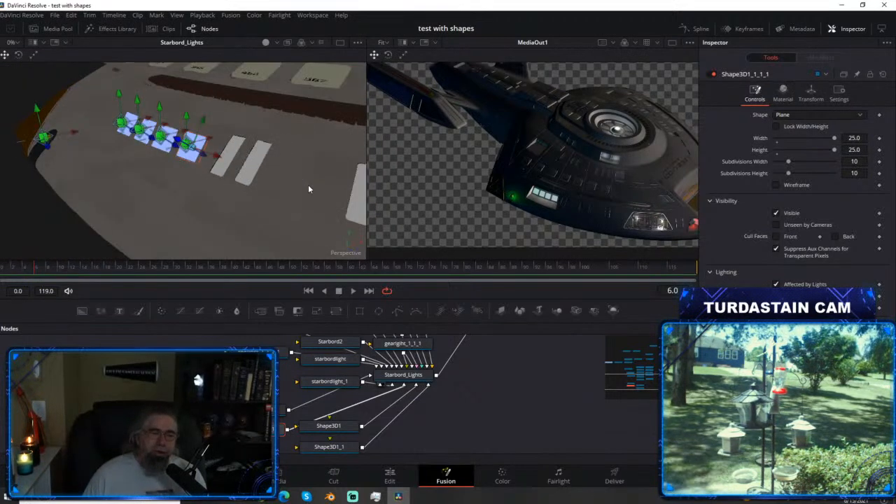
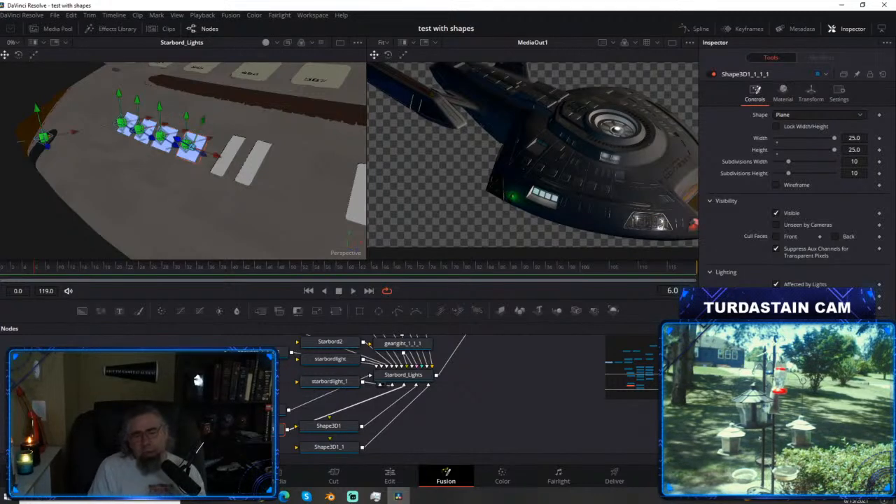
Reposition the Starbord_Lights merge, save the project, and move the Shape3D1 and Shape3D1_1 nodes up to free space beneath them.
{"action": "mouse_move", "coordinate": [403, 376]}
{"action": "left_mouse_down"}
{"action": "mouse_move", "coordinate": [407, 385]}
{"action": "mouse_move", "coordinate": [402, 379]}
{"action": "left_mouse_up"}
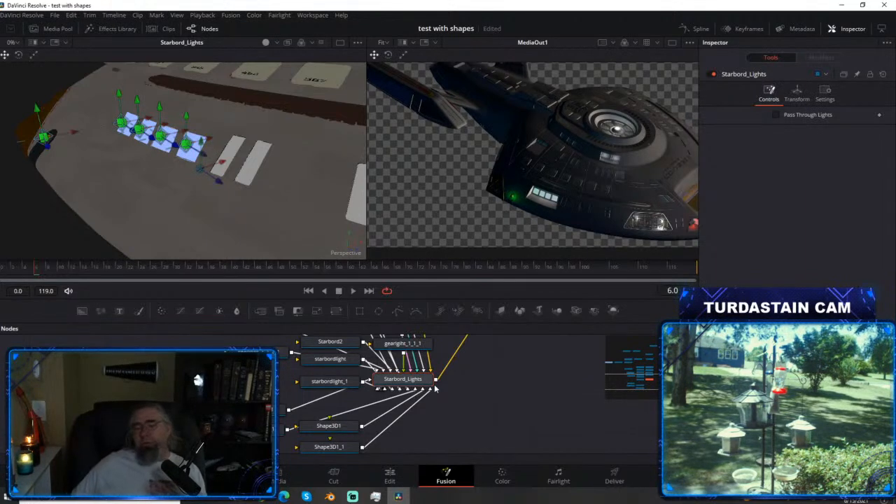
{"action": "key", "text": "ctrl+s"}
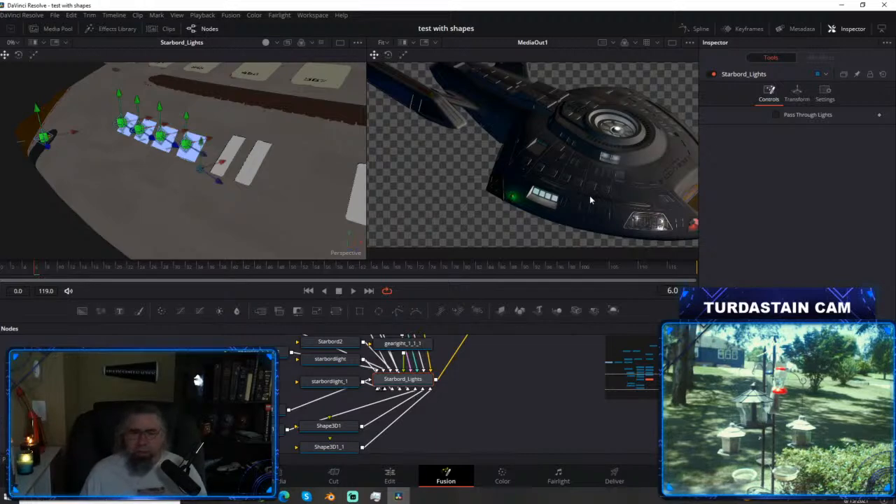
{"action": "left_click_drag", "start_coordinate": [291, 210], "coordinate": [302, 186]}
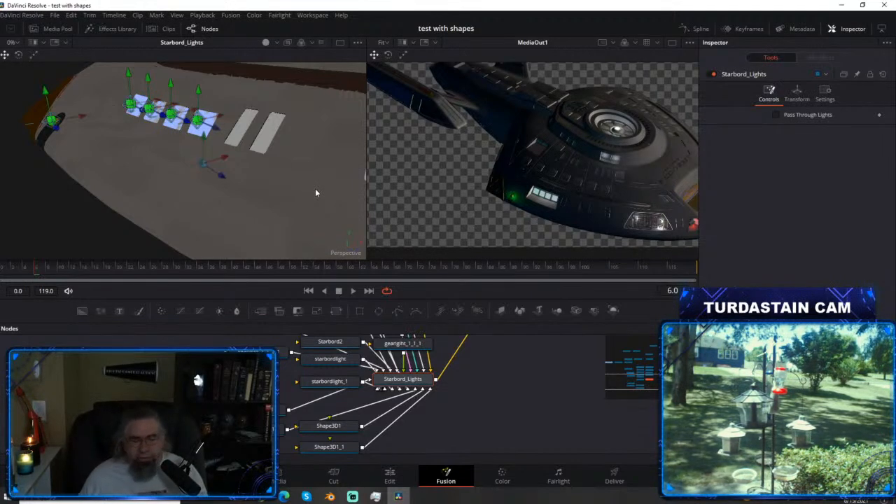
{"action": "left_click_drag", "start_coordinate": [334, 432], "coordinate": [333, 416]}
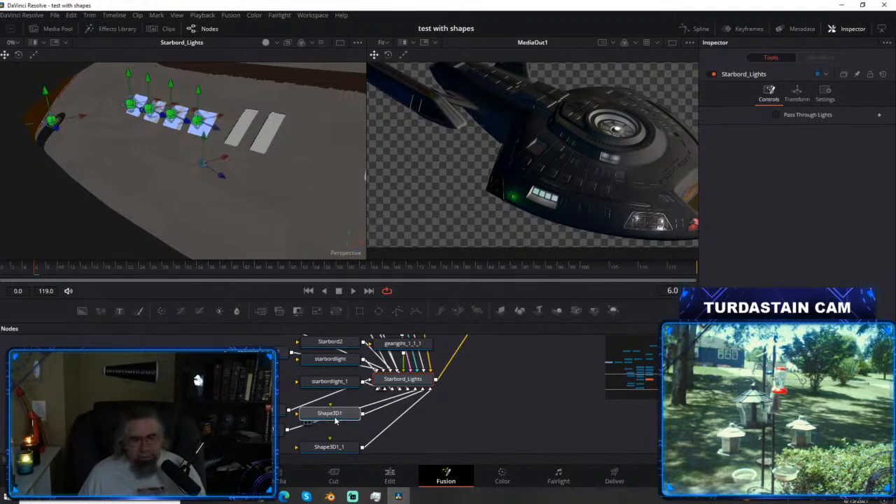
{"action": "left_click_drag", "start_coordinate": [332, 450], "coordinate": [334, 432]}
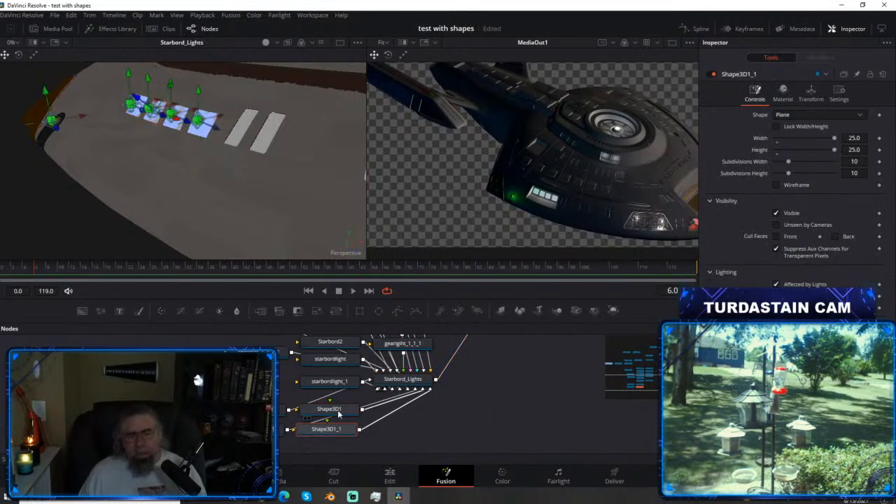
Copy and paste the Shape3D1 plane node, place the duplicate below Shape3D1_1, and connect it to the Starbord_Lights merge.
{"action": "left_click", "coordinate": [340, 409]}
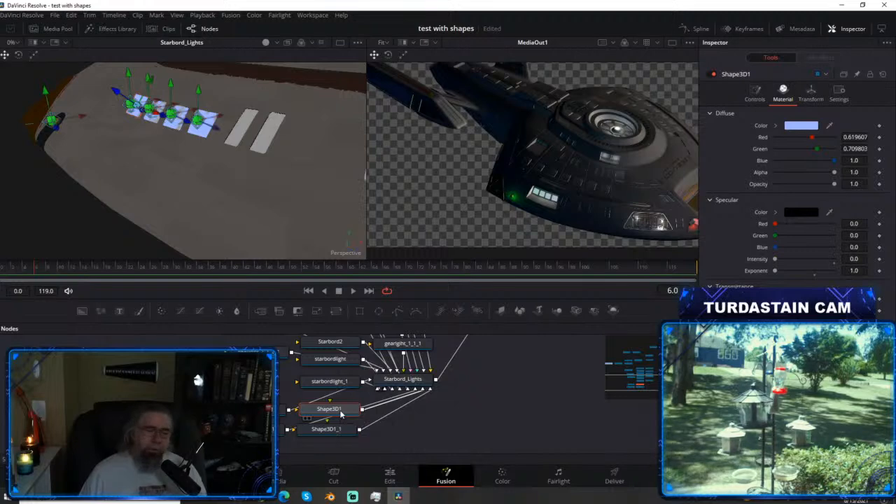
{"action": "right_click", "coordinate": [339, 409]}
{"action": "left_click", "coordinate": [369, 170]}
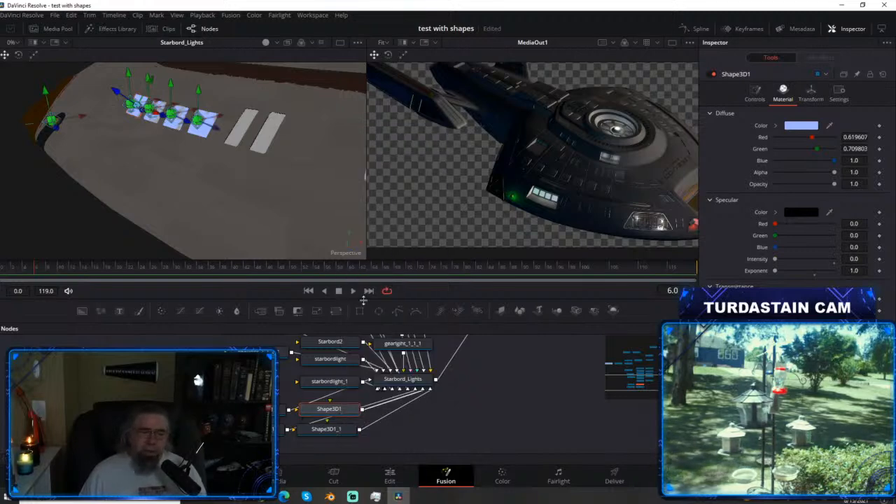
{"action": "right_click", "coordinate": [333, 412]}
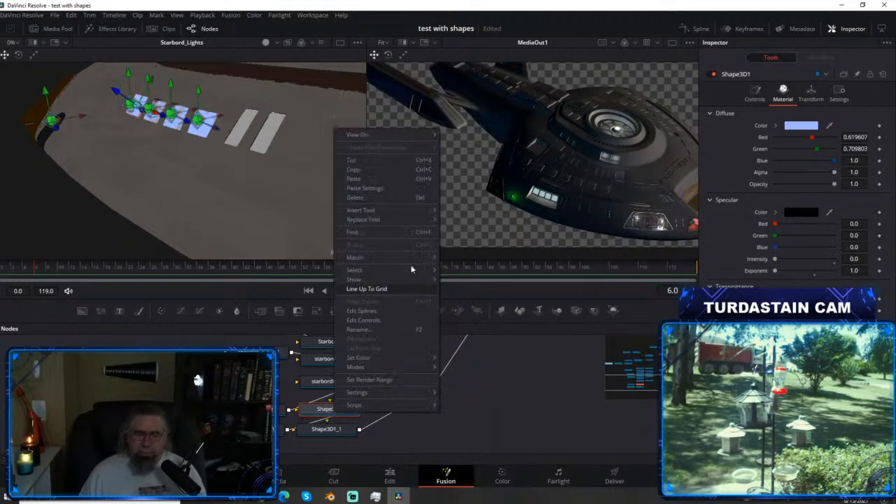
{"action": "left_click", "coordinate": [374, 180]}
{"action": "left_click_drag", "start_coordinate": [343, 415], "coordinate": [336, 453]}
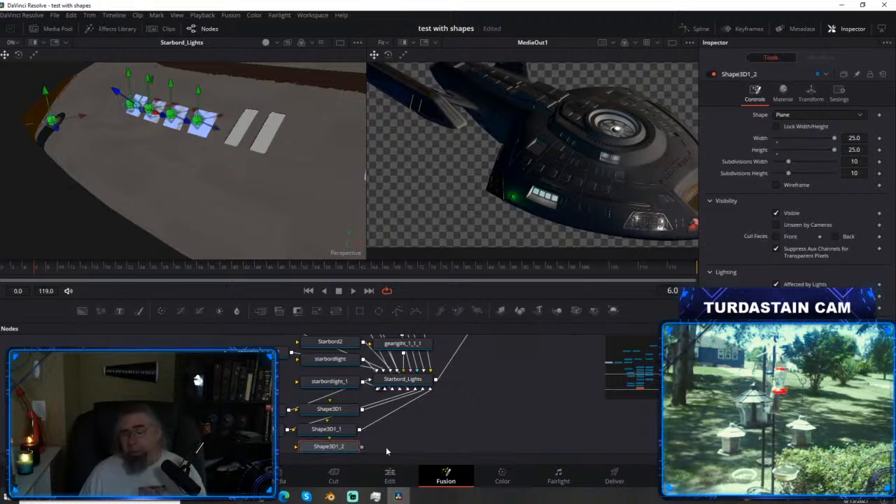
{"action": "left_click_drag", "start_coordinate": [363, 448], "coordinate": [428, 390]}
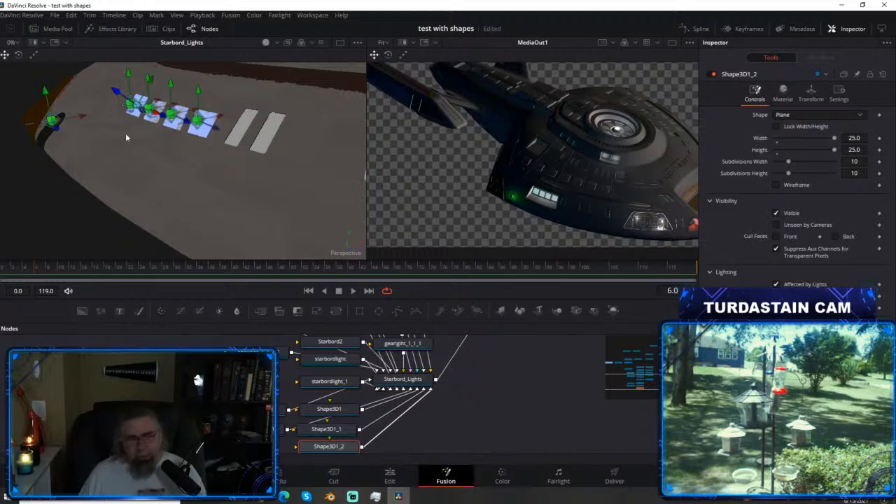
Move the Shape3D1_1_1_1 plane over the pair of tall windows beyond the fourth window and place its node below Starbord_Lights.
{"action": "left_click_drag", "start_coordinate": [126, 137], "coordinate": [130, 156]}
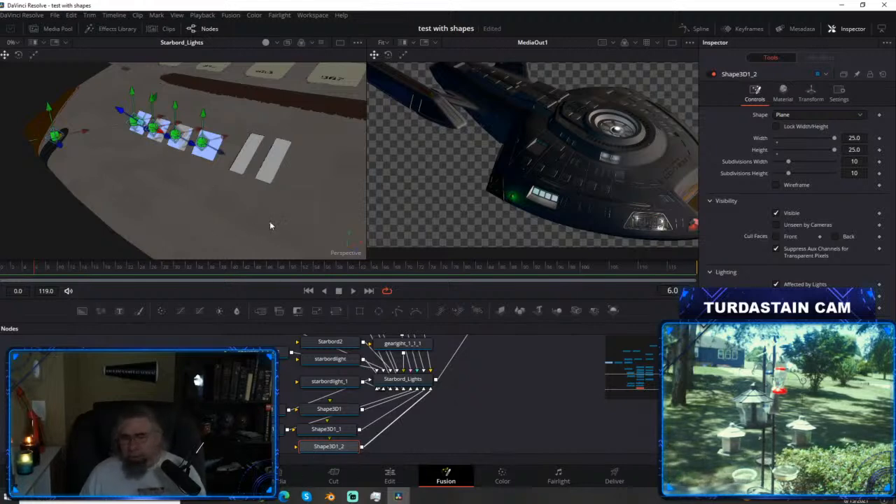
{"action": "left_click_drag", "start_coordinate": [247, 208], "coordinate": [229, 217]}
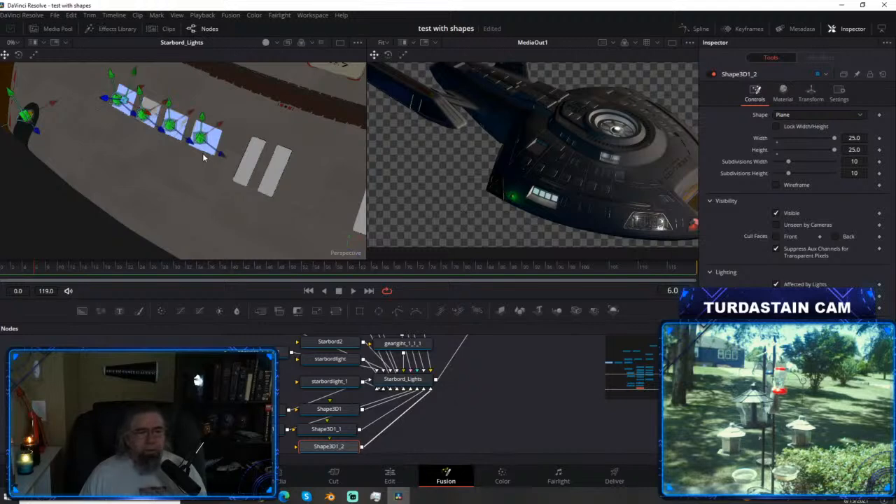
{"action": "key", "text": "ctrl+v"}
{"action": "left_click_drag", "start_coordinate": [231, 152], "coordinate": [274, 180]}
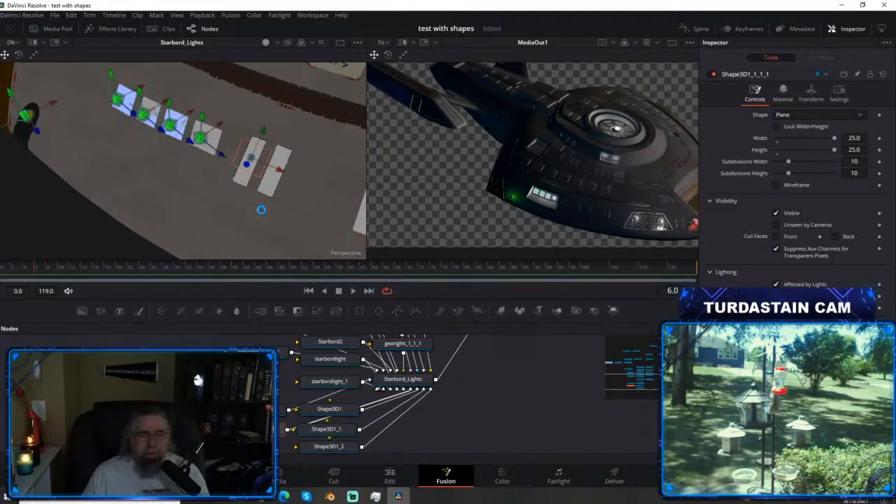
{"action": "left_click", "coordinate": [295, 175]}
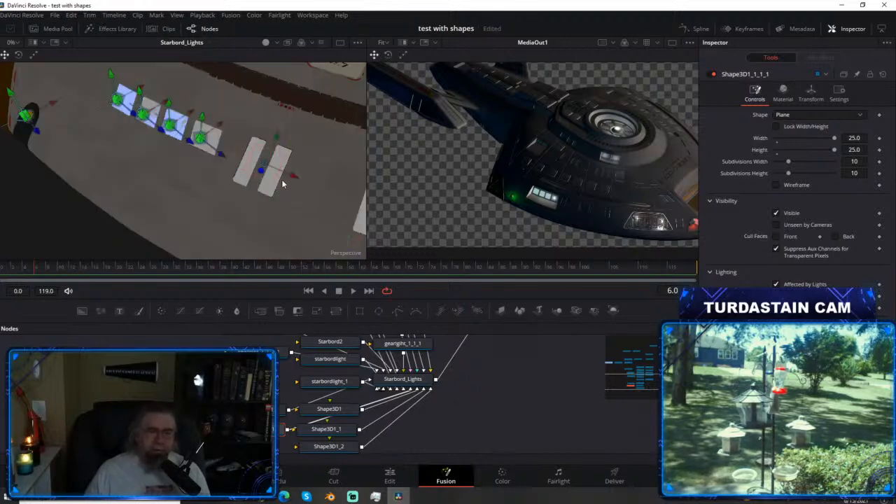
{"action": "left_click_drag", "start_coordinate": [288, 193], "coordinate": [245, 114]}
{"action": "left_click_drag", "start_coordinate": [256, 154], "coordinate": [240, 131]}
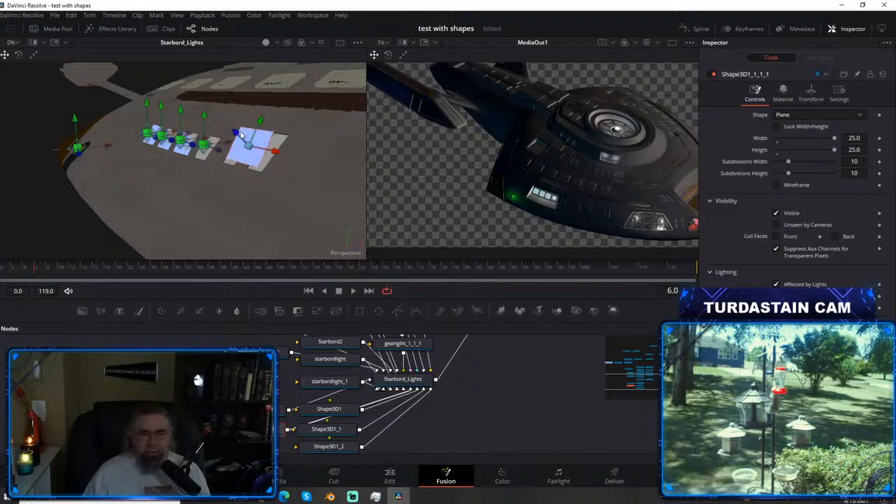
{"action": "left_click_drag", "start_coordinate": [234, 180], "coordinate": [299, 222]}
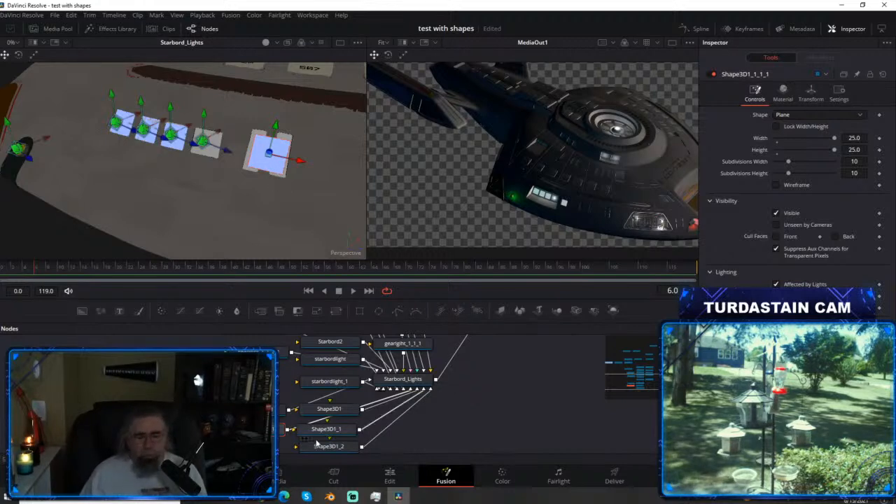
{"action": "mouse_move", "coordinate": [263, 429]}
{"action": "left_mouse_down"}
{"action": "mouse_move", "coordinate": [193, 409]}
{"action": "mouse_move", "coordinate": [407, 410]}
{"action": "left_mouse_up"}
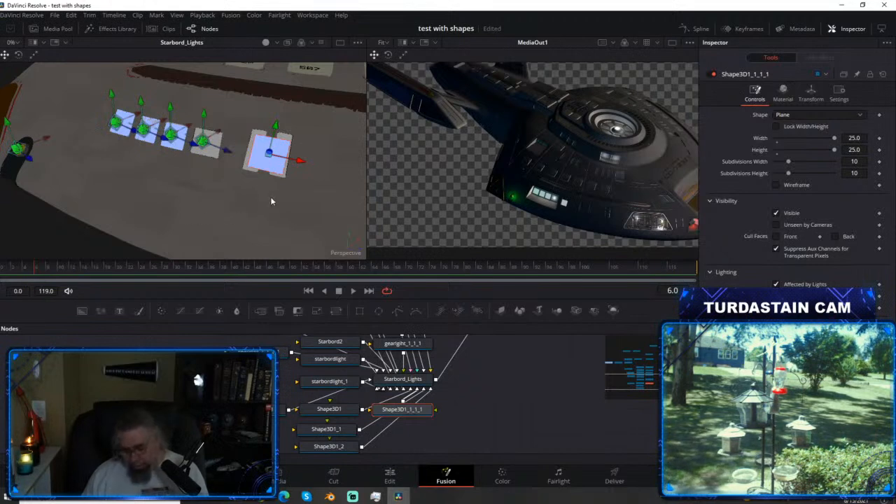
Rotate the Shape3D1_1_1_1 plane to X -48.6 and Y -73.3 and shift it toward the hull surface at the paired windows.
{"action": "mouse_move", "coordinate": [256, 186]}
{"action": "left_mouse_down"}
{"action": "mouse_move", "coordinate": [184, 198]}
{"action": "mouse_move", "coordinate": [169, 189]}
{"action": "mouse_move", "coordinate": [180, 180]}
{"action": "mouse_move", "coordinate": [245, 181]}
{"action": "left_mouse_up"}
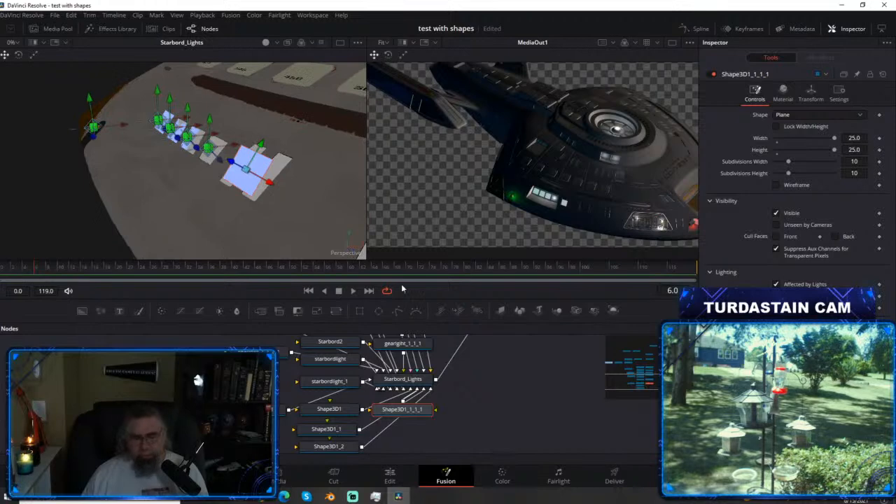
{"action": "left_click", "coordinate": [811, 100]}
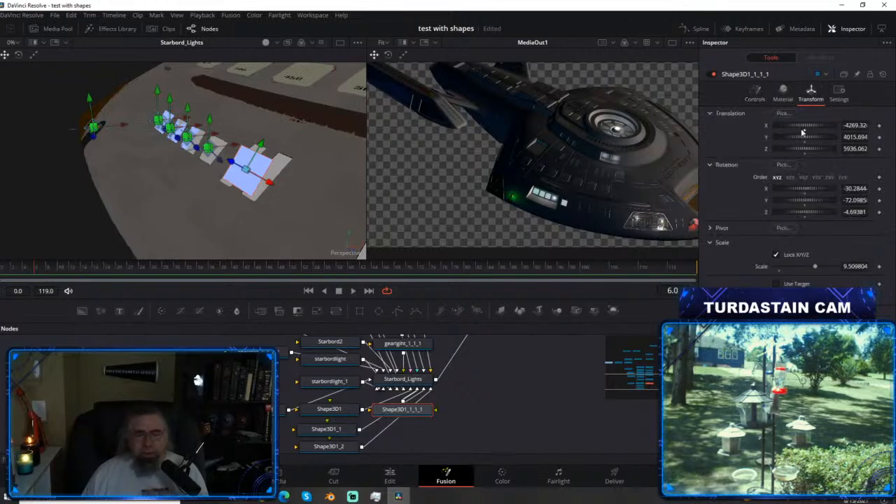
{"action": "left_click_drag", "start_coordinate": [805, 202], "coordinate": [819, 189]}
{"action": "left_click_drag", "start_coordinate": [233, 161], "coordinate": [238, 162]}
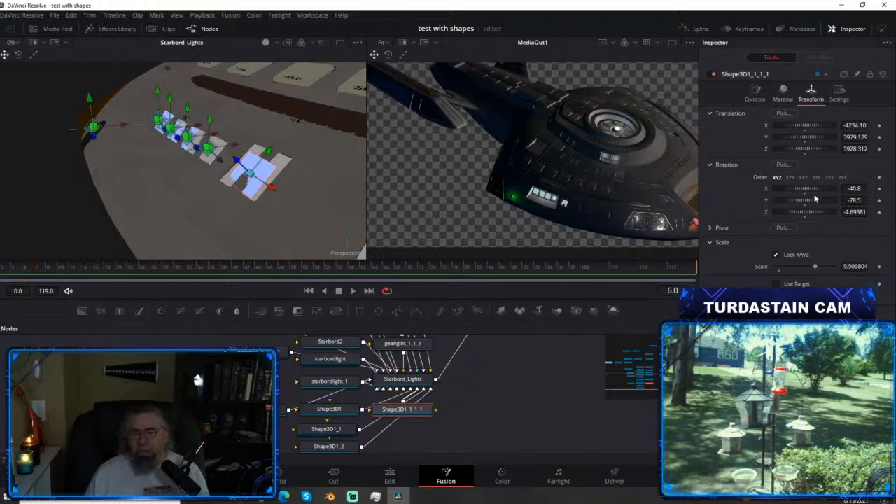
{"action": "left_click_drag", "start_coordinate": [809, 194], "coordinate": [805, 191]}
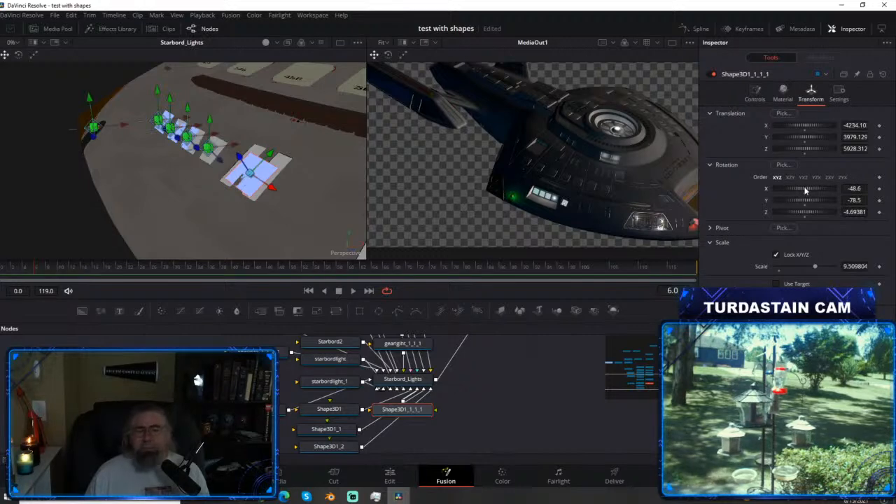
{"action": "left_click_drag", "start_coordinate": [808, 199], "coordinate": [810, 201]}
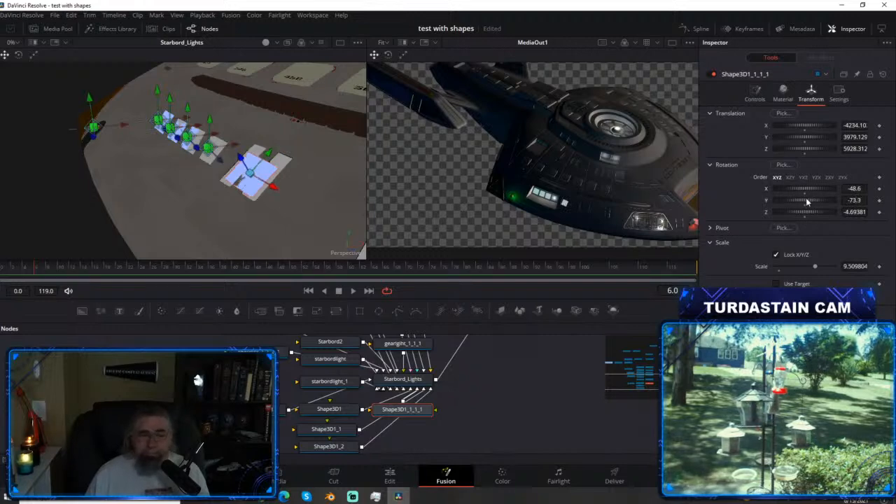
{"action": "left_click_drag", "start_coordinate": [240, 157], "coordinate": [240, 161]}
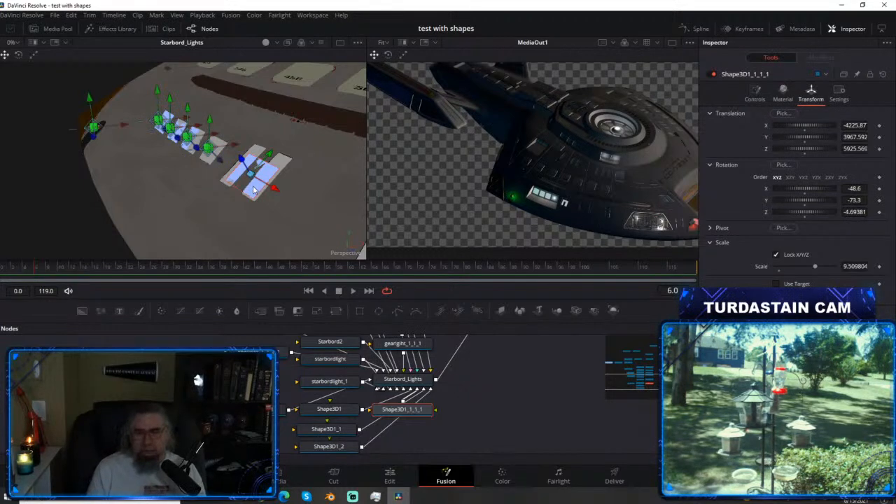
Unlock the plane's uniform scaling, try a Y scale of 10, and set the Y scale to 15.
{"action": "left_click", "coordinate": [777, 254]}
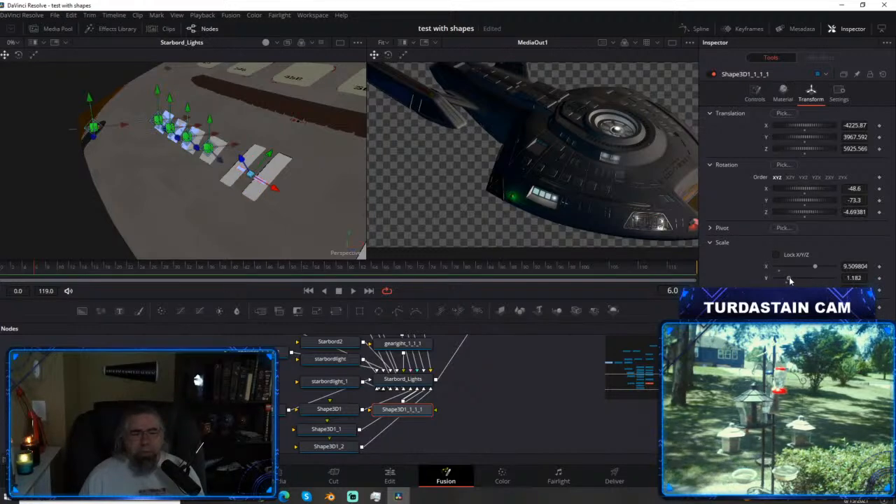
{"action": "left_click_drag", "start_coordinate": [788, 280], "coordinate": [784, 278]}
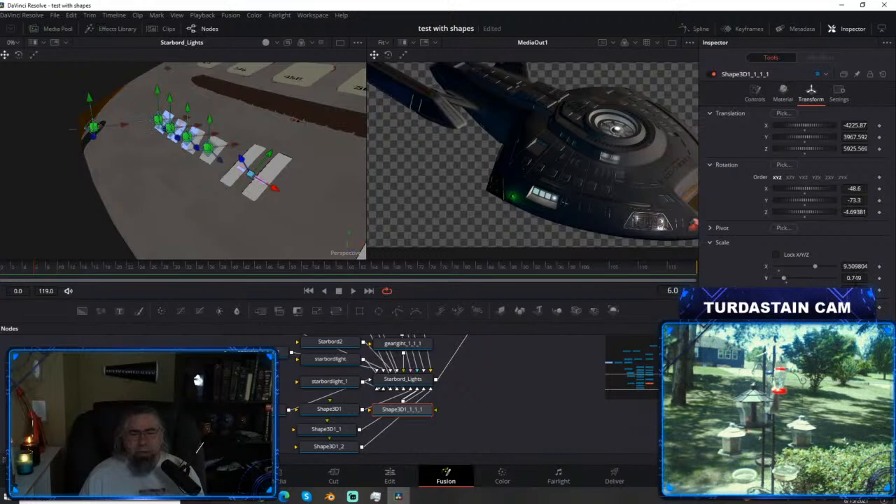
{"action": "left_click_drag", "start_coordinate": [782, 279], "coordinate": [835, 279]}
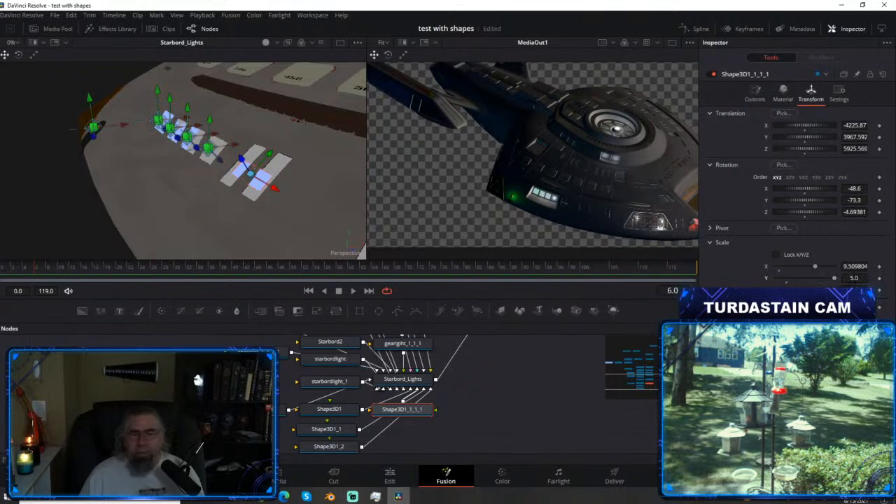
{"action": "left_click", "coordinate": [854, 278]}
{"action": "type", "text": "10"}
{"action": "key", "text": "Return"}
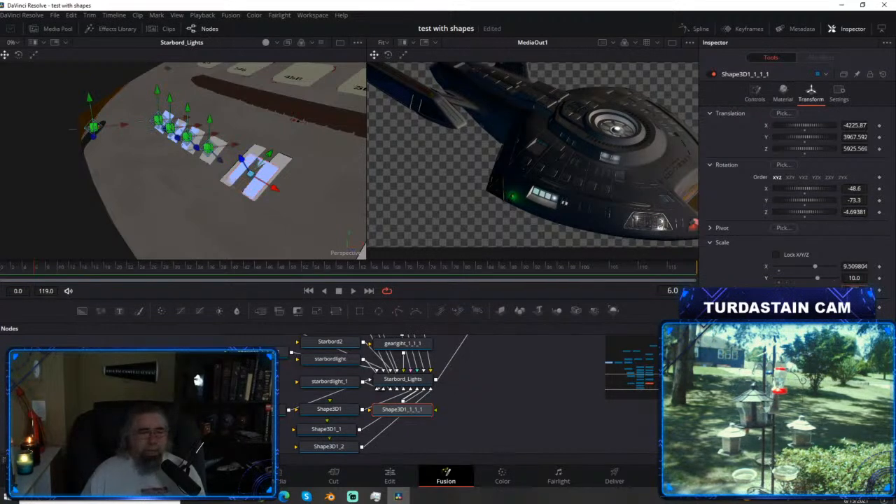
{"action": "left_click", "coordinate": [854, 278]}
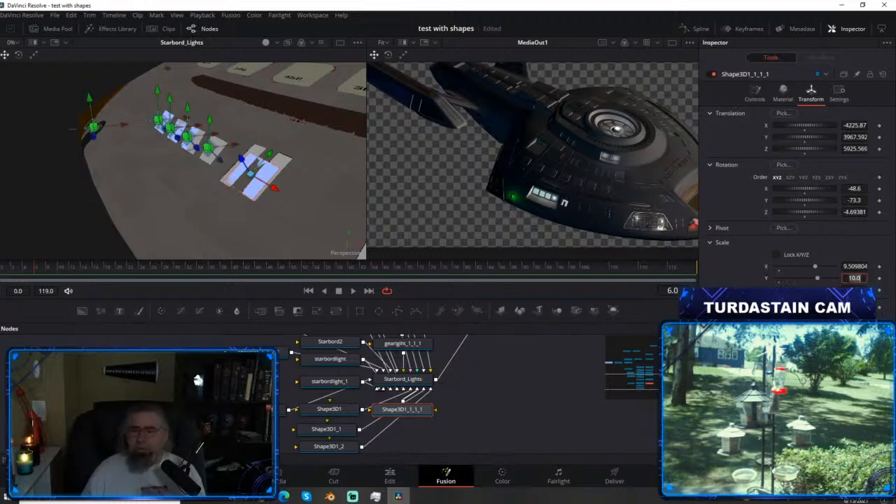
{"action": "type", "text": "15"}
{"action": "key", "text": "Return"}
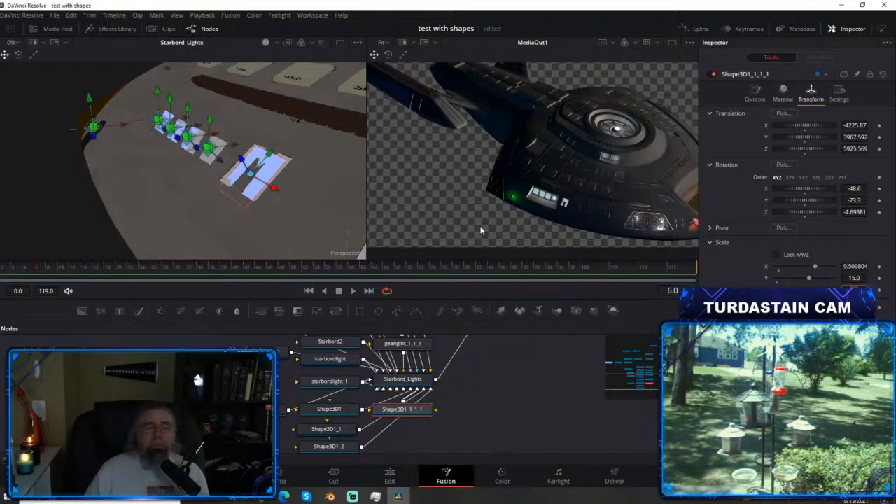
Slide the plane up along the paired windows, rotate it to about -53.3 on X, and adjust its depth against the hull.
{"action": "left_click_drag", "start_coordinate": [268, 158], "coordinate": [276, 149]}
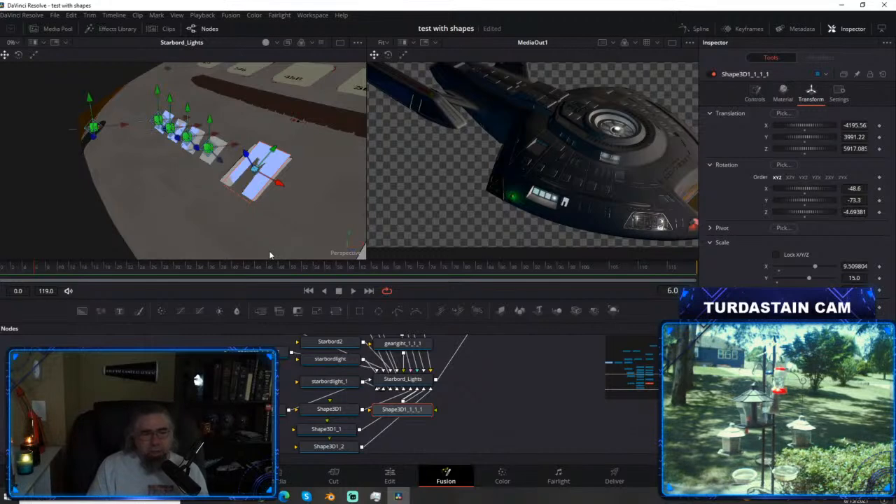
{"action": "key", "text": "w"}
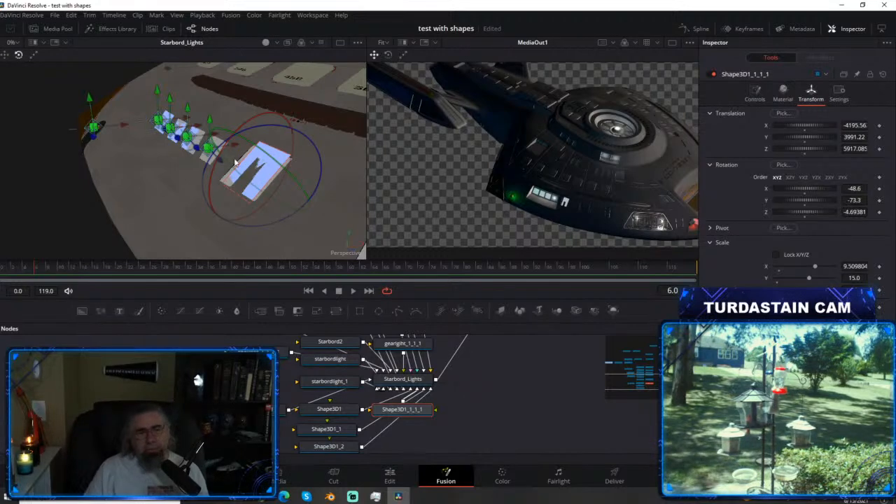
{"action": "left_click_drag", "start_coordinate": [214, 168], "coordinate": [227, 207]}
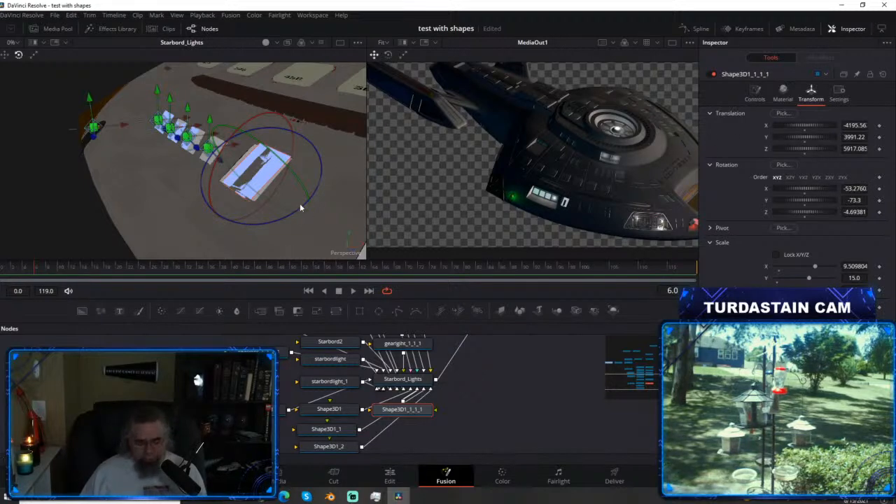
{"action": "key", "text": "q"}
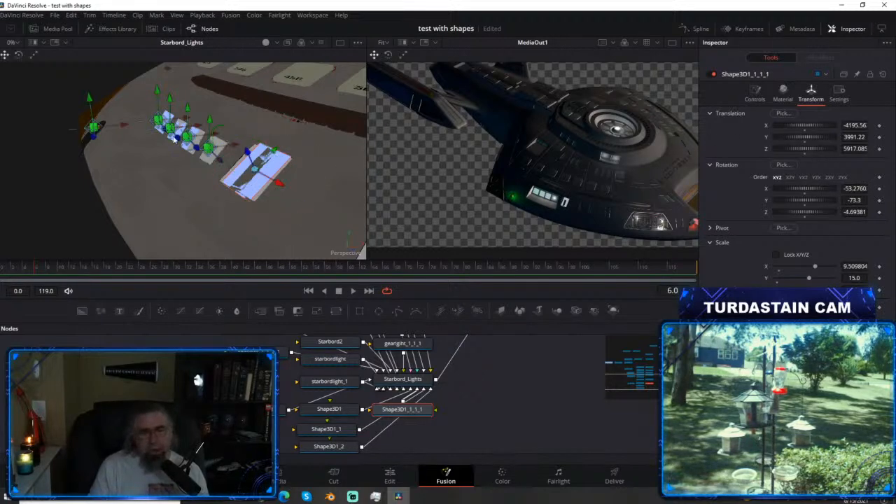
{"action": "left_click_drag", "start_coordinate": [248, 155], "coordinate": [247, 154]}
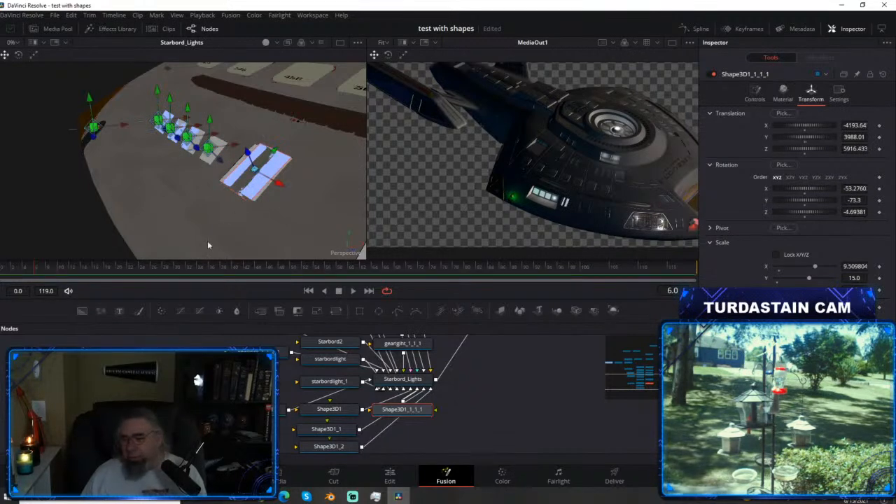
{"action": "left_click_drag", "start_coordinate": [224, 187], "coordinate": [274, 183]}
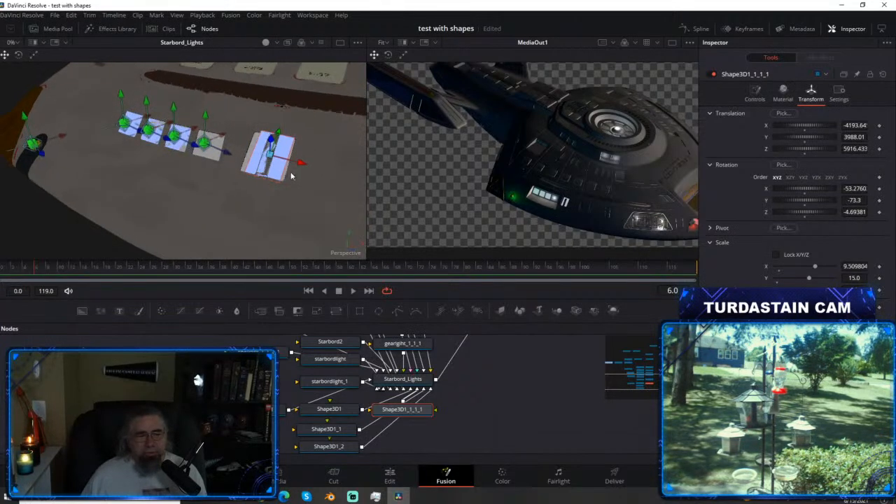
Shift the Shape3D1_1_1_1 plane closer to the hull at the paired windows, to about X -4189.5, Y 3981.1 and Z 5915.0.
{"action": "scroll", "coordinate": [291, 172], "scroll_direction": "up", "scroll_amount": 2}
{"action": "left_click_drag", "start_coordinate": [278, 217], "coordinate": [272, 152]}
{"action": "scroll", "coordinate": [252, 182], "scroll_direction": "up", "scroll_amount": 3}
{"action": "left_click_drag", "start_coordinate": [252, 114], "coordinate": [254, 117]}
{"action": "left_click", "coordinate": [254, 118]}
{"action": "left_click_drag", "start_coordinate": [123, 182], "coordinate": [275, 195]}
{"action": "left_click_drag", "start_coordinate": [207, 160], "coordinate": [331, 192]}
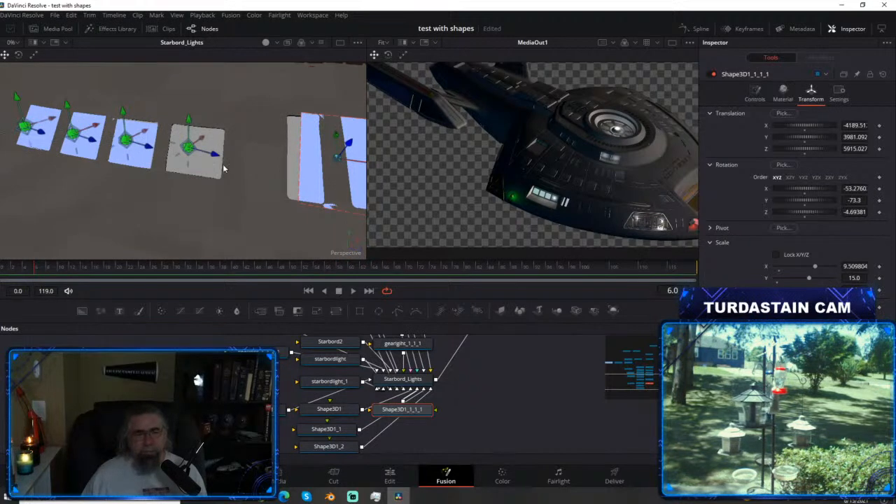
Check which windows the Shape3D1, Shape3D1_1 and Shape3D1_2 planes cover.
{"action": "left_click", "coordinate": [323, 413]}
{"action": "left_click", "coordinate": [326, 429]}
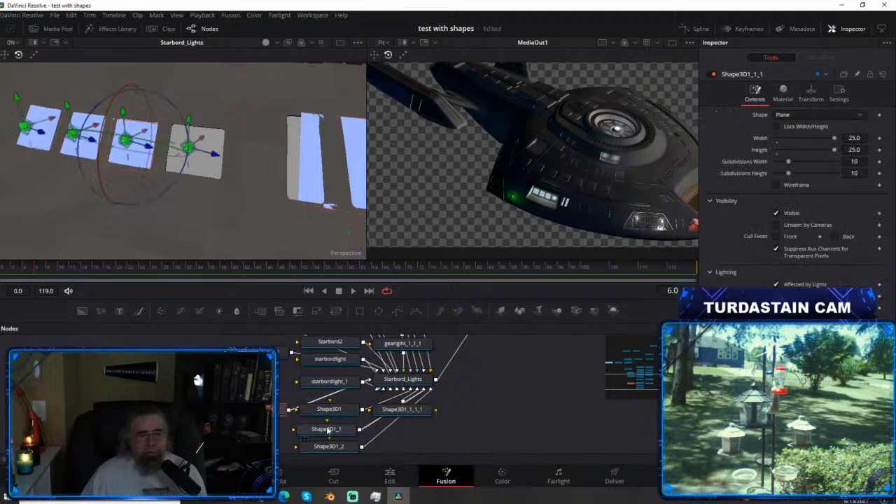
{"action": "left_click", "coordinate": [329, 446]}
{"action": "scroll", "coordinate": [335, 450], "scroll_direction": "down", "scroll_amount": 1}
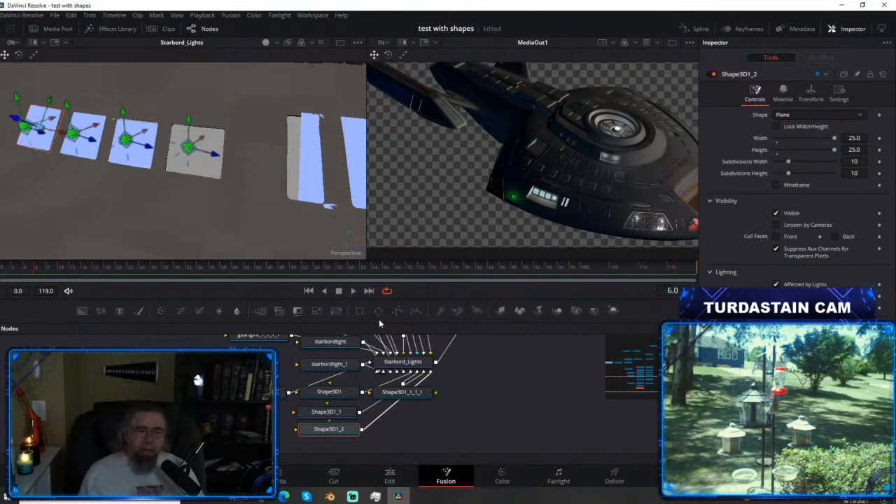
Set the Y scale of the plane over the paired tall windows to 16.79.
{"action": "left_click", "coordinate": [314, 176]}
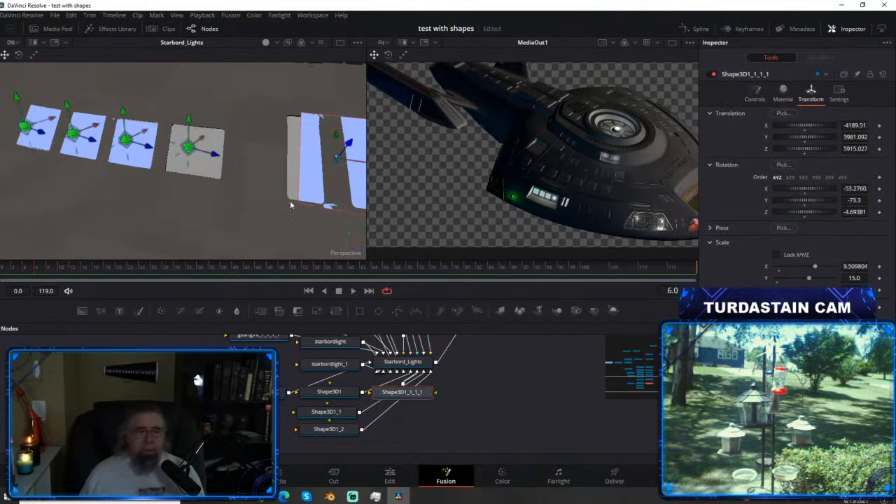
{"action": "left_click_drag", "start_coordinate": [243, 193], "coordinate": [252, 226]}
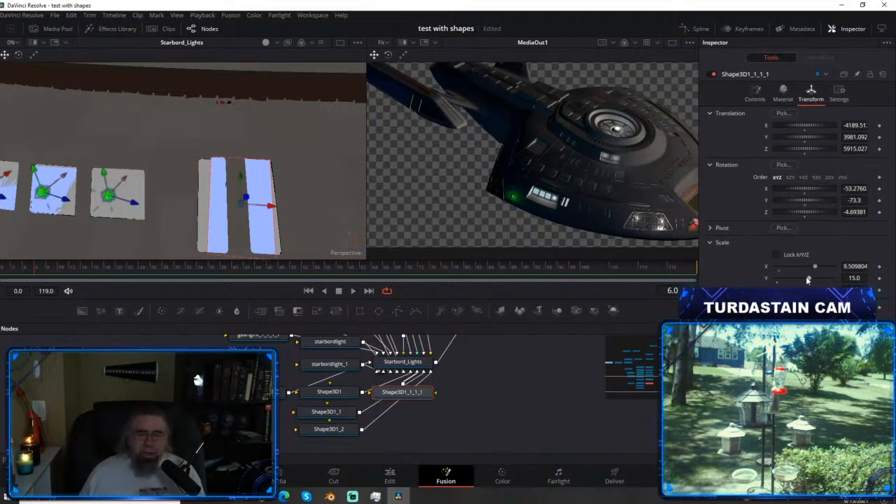
{"action": "left_click_drag", "start_coordinate": [809, 278], "coordinate": [813, 278]}
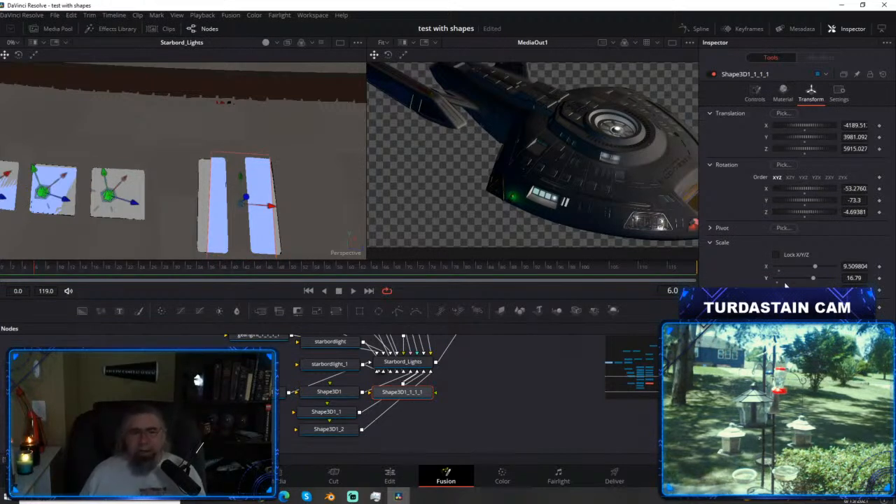
Widen the paired-window plane to an X scale of 14, shift it slightly toward the fourth window, and save the project.
{"action": "left_click_drag", "start_coordinate": [814, 270], "coordinate": [827, 269]}
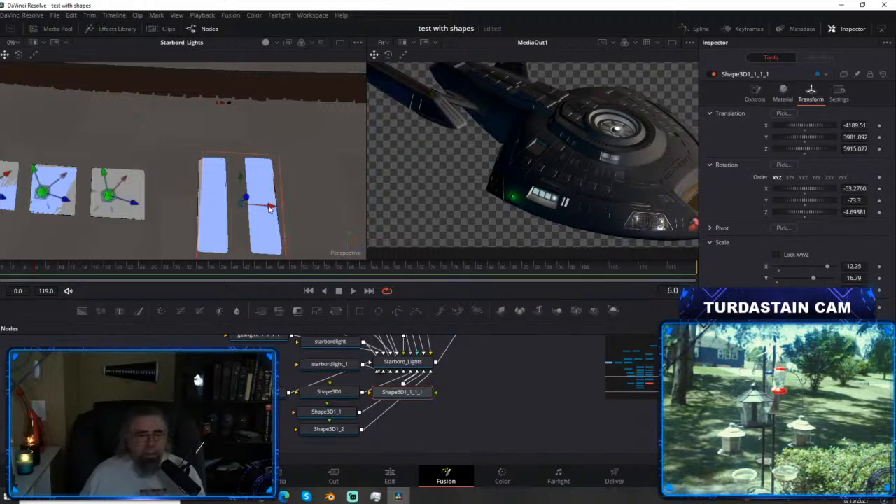
{"action": "left_click_drag", "start_coordinate": [272, 208], "coordinate": [268, 209]}
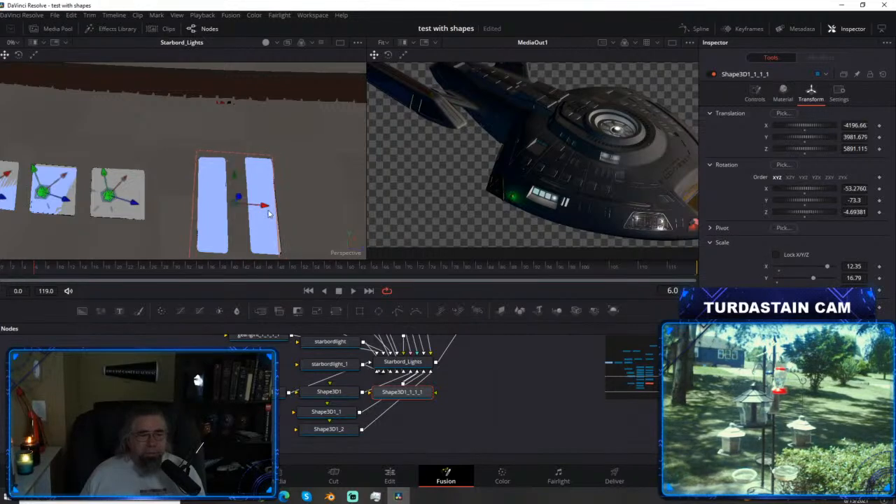
{"action": "left_click_drag", "start_coordinate": [826, 268], "coordinate": [834, 266]}
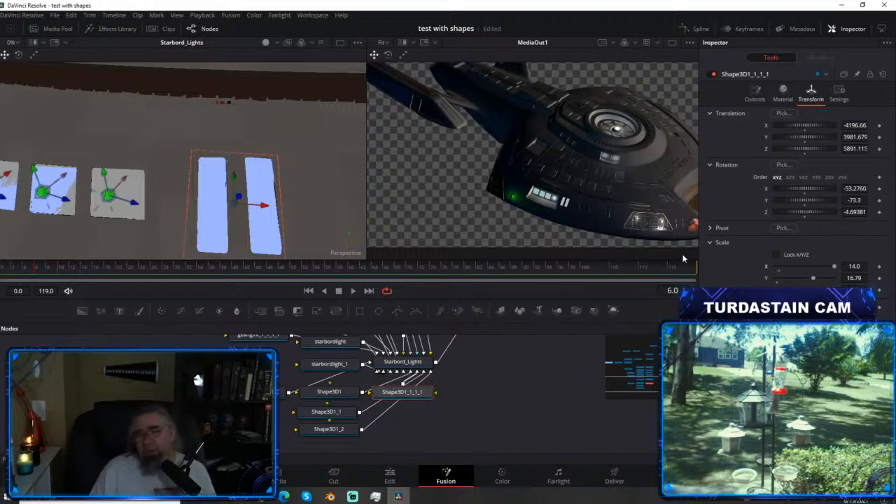
{"action": "key", "text": "ctrl+s"}
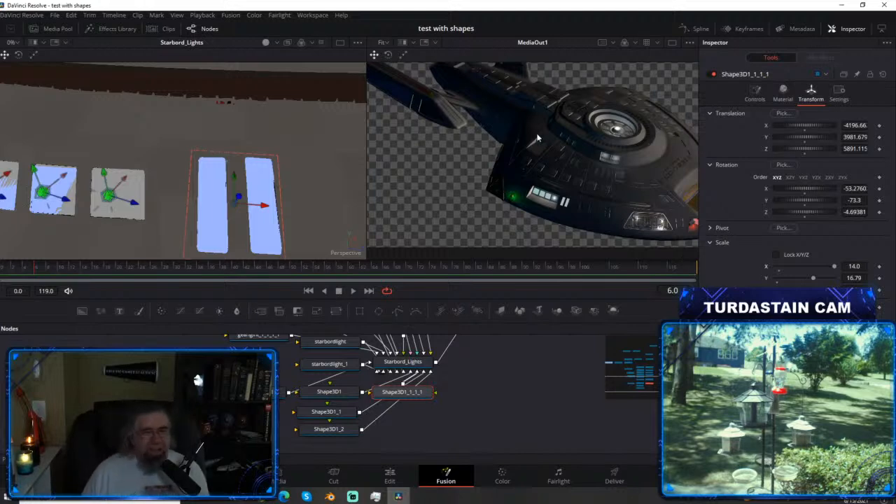
Duplicate the Shape3D1_1_1 plane from the third window and connect the copy to the Starbord_Lights merge.
{"action": "left_click", "coordinate": [63, 210]}
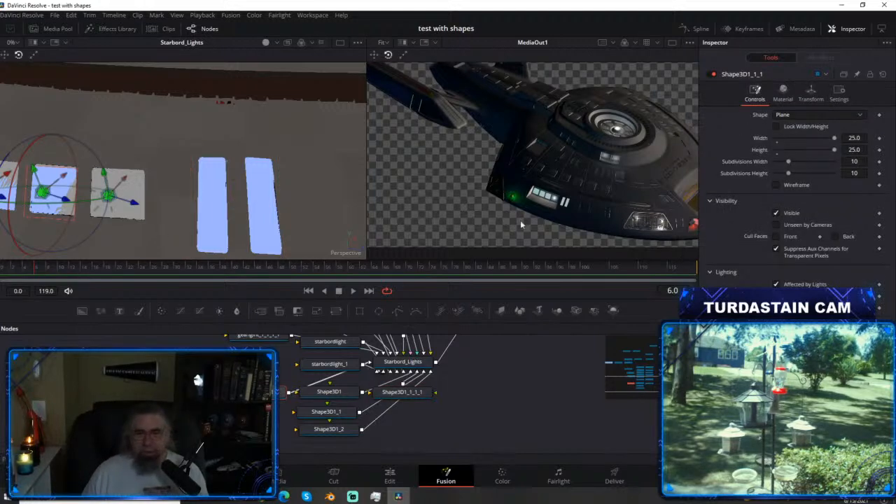
{"action": "key", "text": "q"}
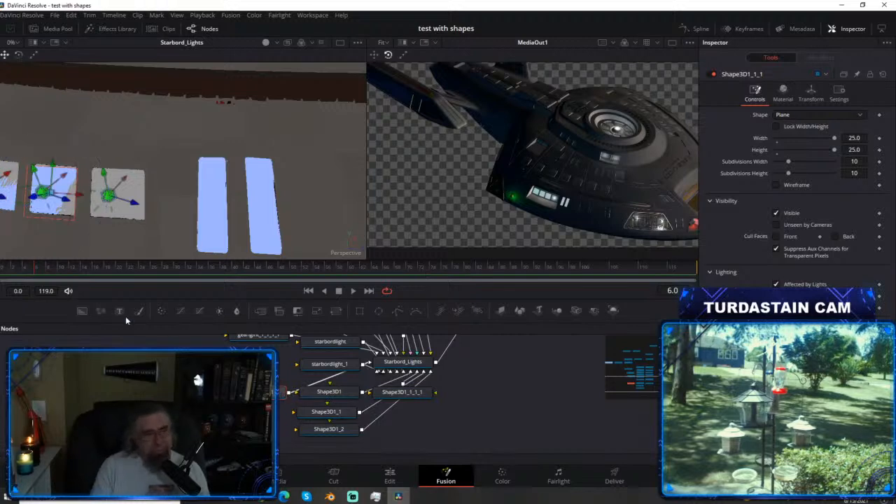
{"action": "left_click_drag", "start_coordinate": [80, 196], "coordinate": [82, 196]}
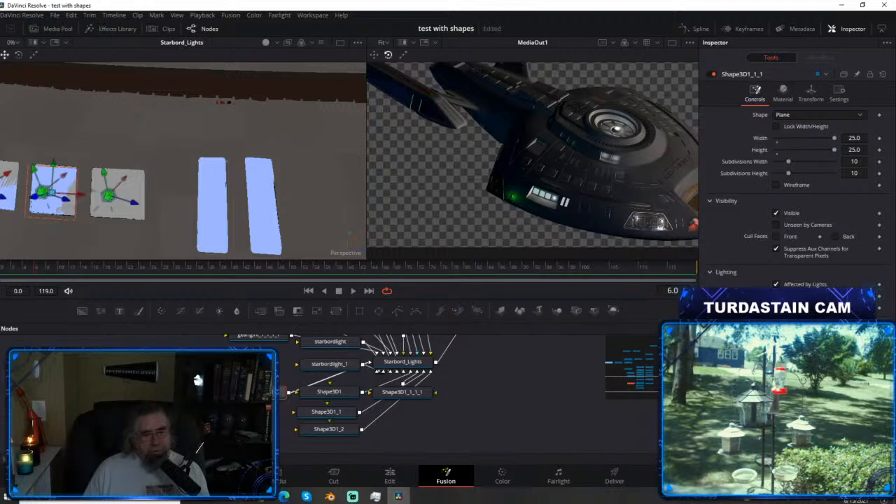
{"action": "right_click", "coordinate": [250, 111]}
{"action": "left_click", "coordinate": [287, 153]}
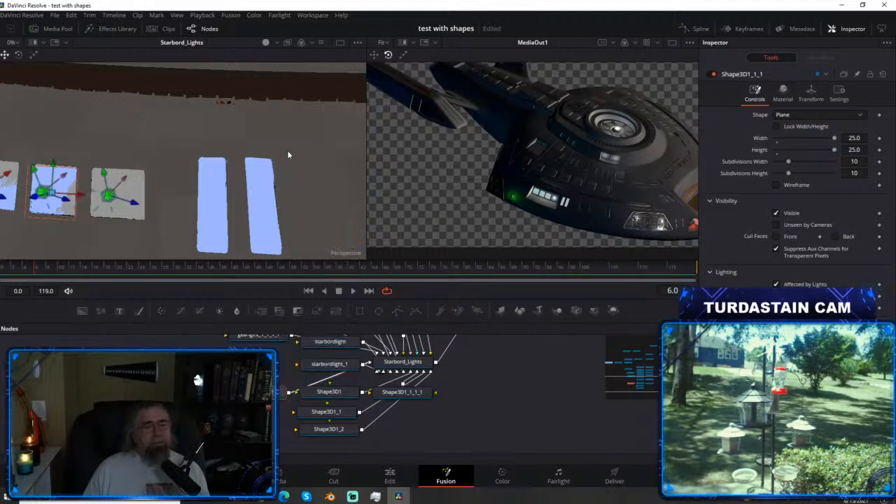
{"action": "right_click", "coordinate": [259, 110]}
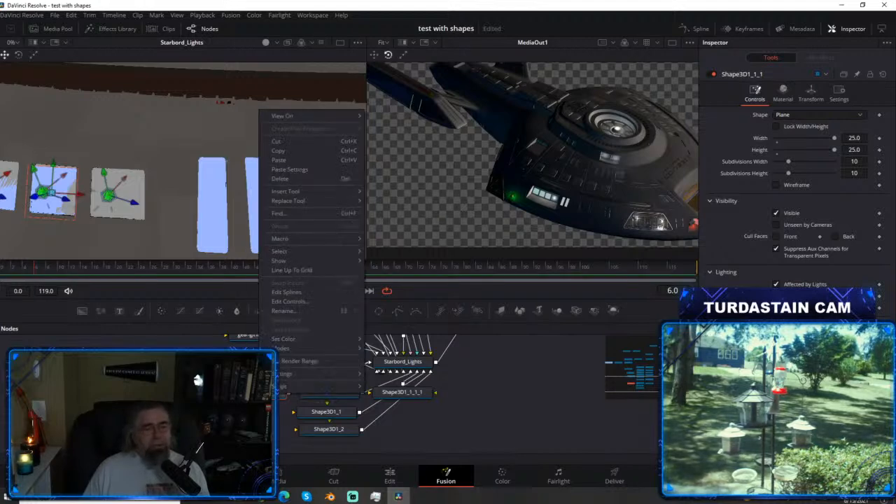
{"action": "left_click", "coordinate": [280, 160]}
{"action": "left_click_drag", "start_coordinate": [321, 420], "coordinate": [414, 362]}
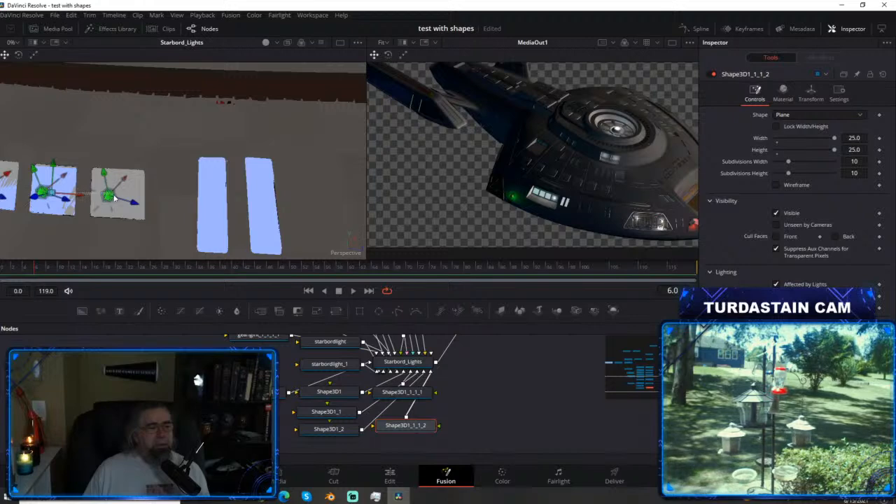
Inspect the settings of the gearlgiht, Starbord5 and Starbord4 light nodes.
{"action": "left_click", "coordinate": [74, 197]}
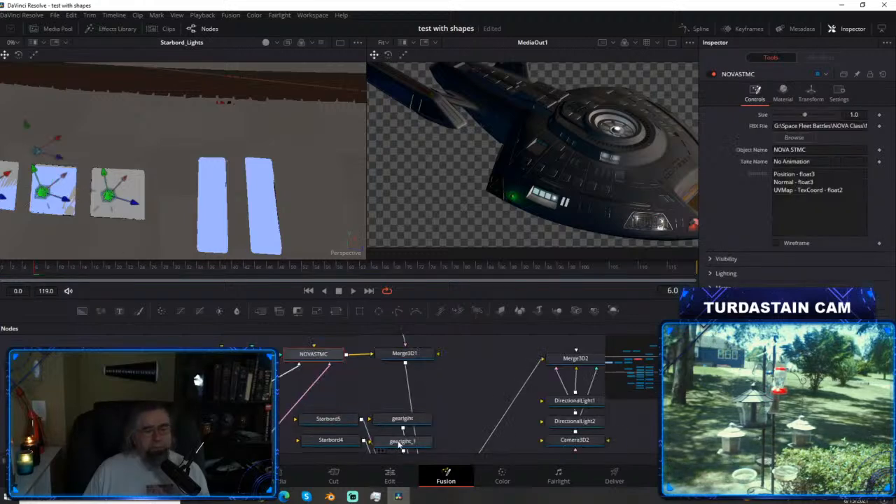
{"action": "left_click", "coordinate": [400, 420]}
{"action": "scroll", "coordinate": [399, 446], "scroll_direction": "down", "scroll_amount": 1}
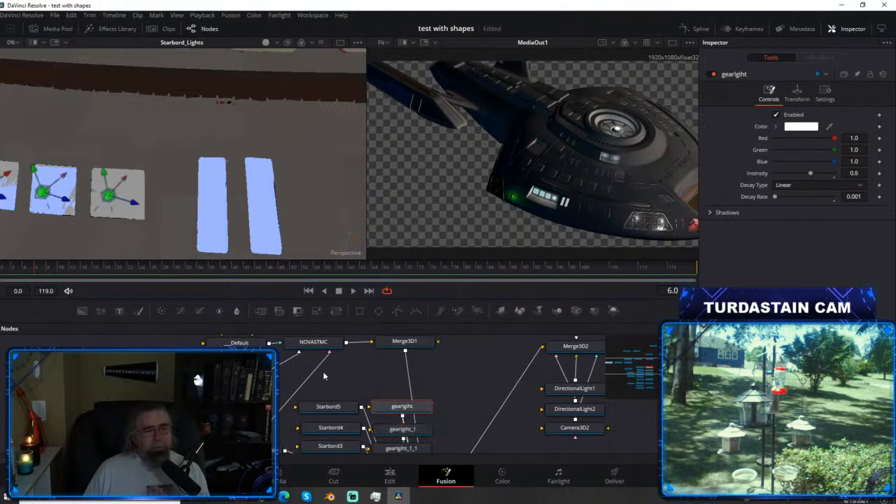
{"action": "left_click", "coordinate": [326, 410]}
{"action": "left_click", "coordinate": [326, 430]}
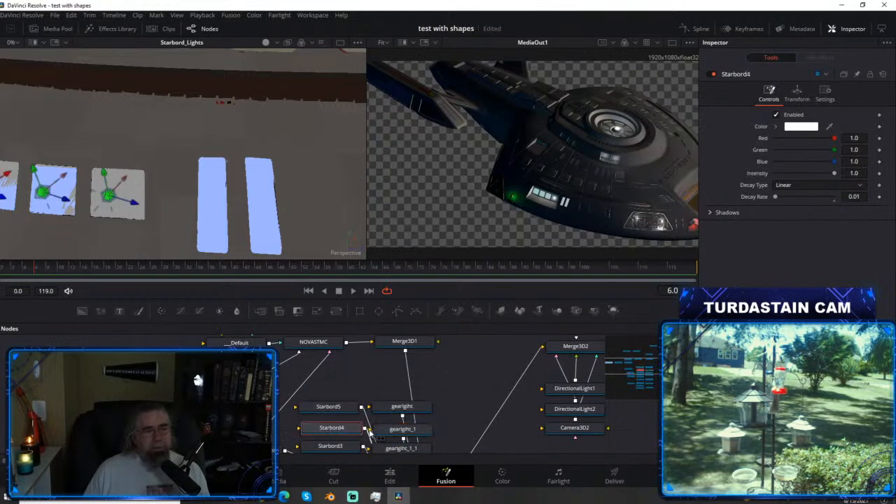
{"action": "scroll", "coordinate": [344, 420], "scroll_direction": "down", "scroll_amount": 2}
{"action": "scroll", "coordinate": [344, 419], "scroll_direction": "up", "scroll_amount": 2}
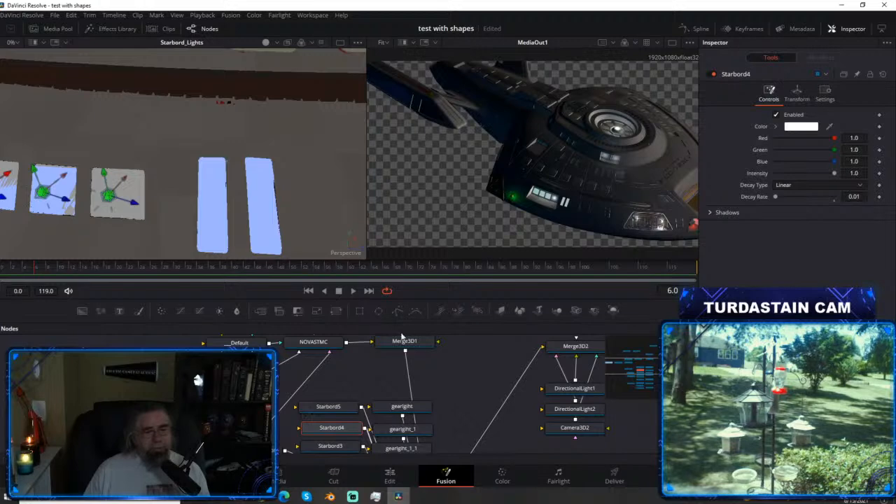
Display Merge3D1 in the 3D viewer and check the gearlgiht, gearlgiht_1, Starbord4 and Shape3D1_1_1_1 nodes.
{"action": "left_click", "coordinate": [381, 352]}
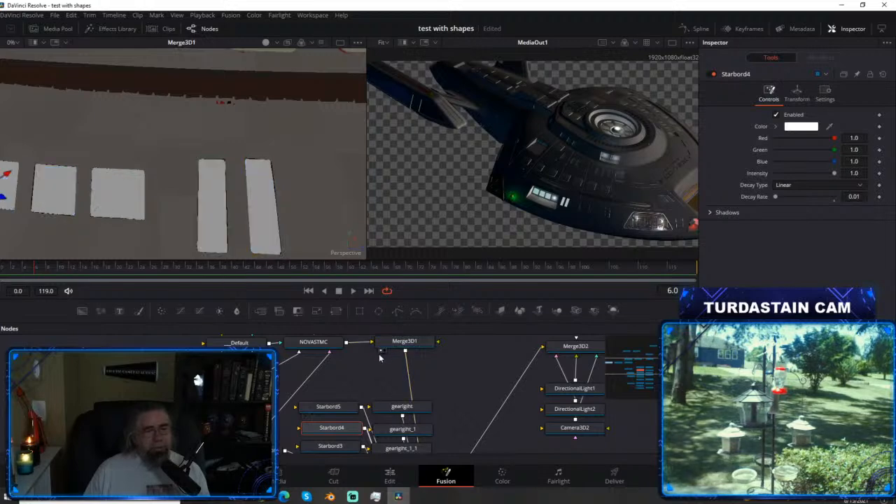
{"action": "left_click", "coordinate": [386, 408]}
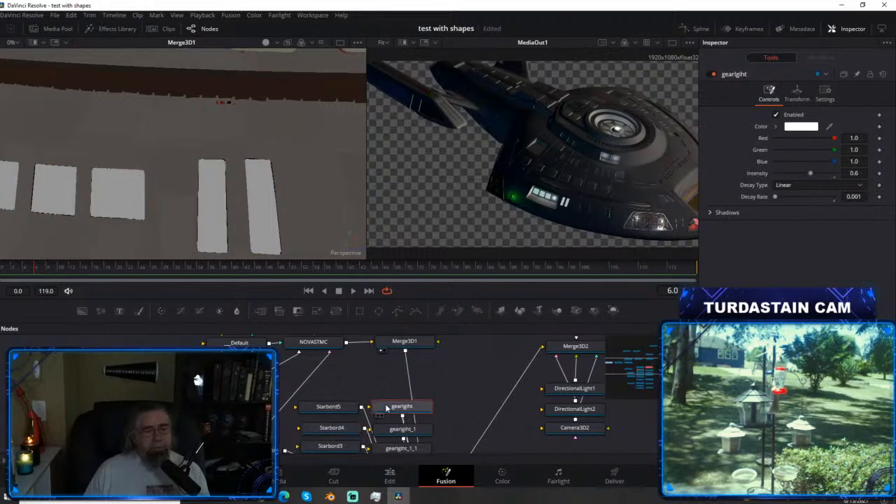
{"action": "left_click", "coordinate": [396, 428]}
{"action": "left_click", "coordinate": [323, 428]}
{"action": "scroll", "coordinate": [372, 380], "scroll_direction": "down", "scroll_amount": 6}
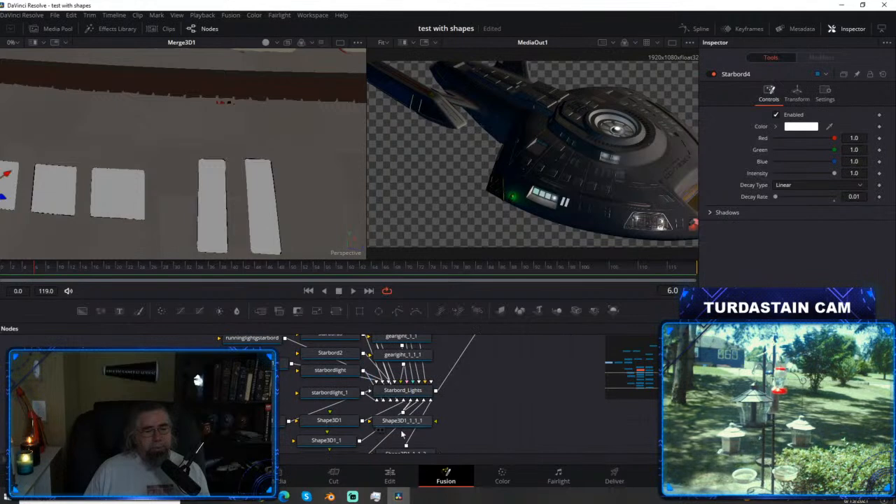
{"action": "left_click", "coordinate": [402, 422]}
{"action": "scroll", "coordinate": [401, 423], "scroll_direction": "down", "scroll_amount": 2}
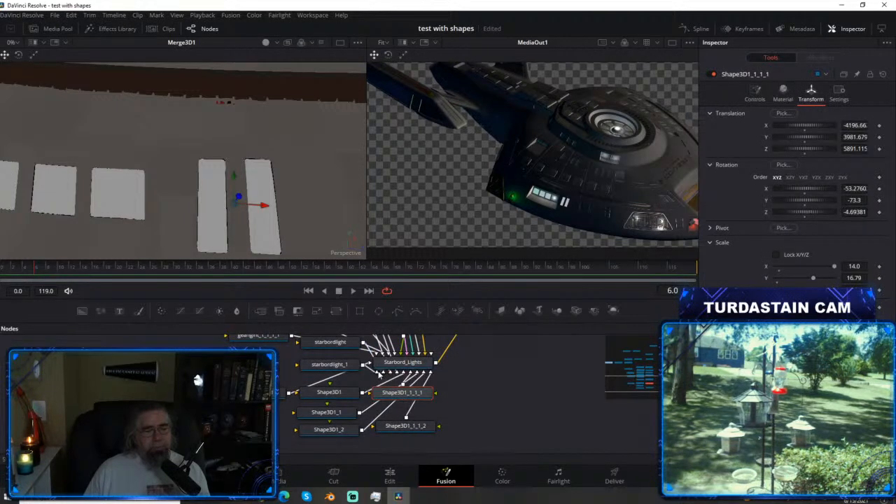
Nudge the Starbord_Lights node in the node graph and check its incoming connections.
{"action": "scroll", "coordinate": [390, 371], "scroll_direction": "up", "scroll_amount": 3, "text": "ctrl"}
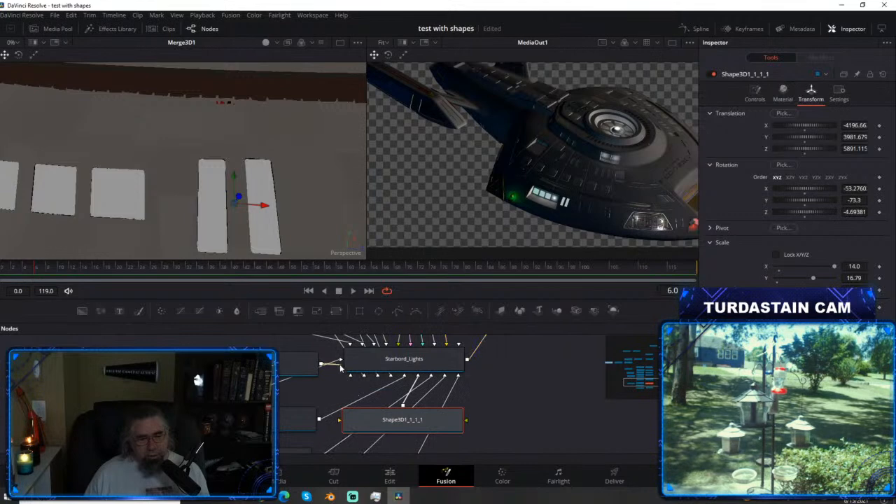
{"action": "mouse_move", "coordinate": [347, 363]}
{"action": "left_mouse_down"}
{"action": "mouse_move", "coordinate": [310, 362]}
{"action": "mouse_move", "coordinate": [341, 362]}
{"action": "left_mouse_up"}
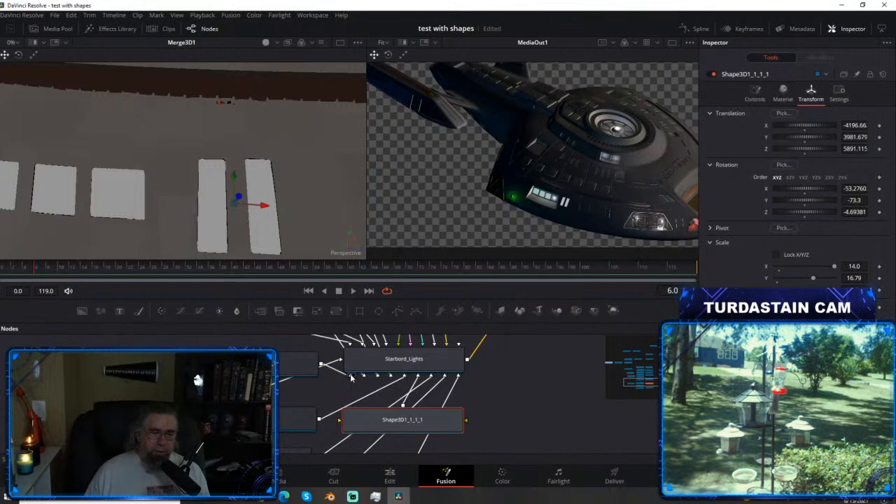
{"action": "left_click_drag", "start_coordinate": [370, 367], "coordinate": [374, 376]}
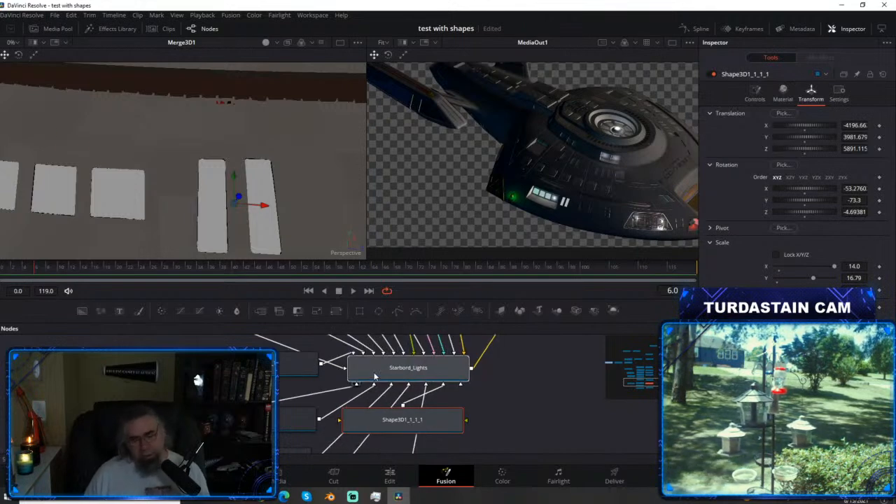
{"action": "left_click", "coordinate": [375, 377]}
Trace the Starbord_Lights output to Merge3D2 and display that merge in the 3D viewer.
{"action": "scroll", "coordinate": [488, 377], "scroll_direction": "down", "scroll_amount": 5}
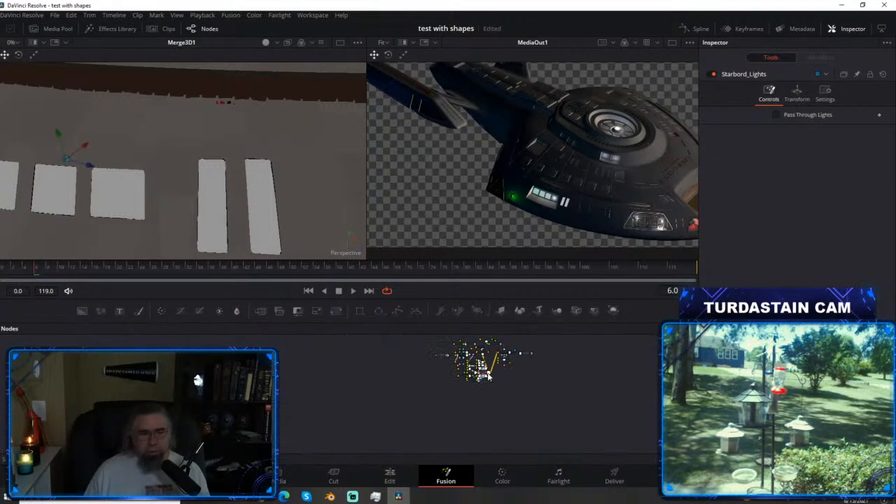
{"action": "left_click_drag", "start_coordinate": [492, 361], "coordinate": [481, 403]}
{"action": "left_click", "coordinate": [498, 389]}
{"action": "scroll", "coordinate": [498, 395], "scroll_direction": "up", "scroll_amount": 5}
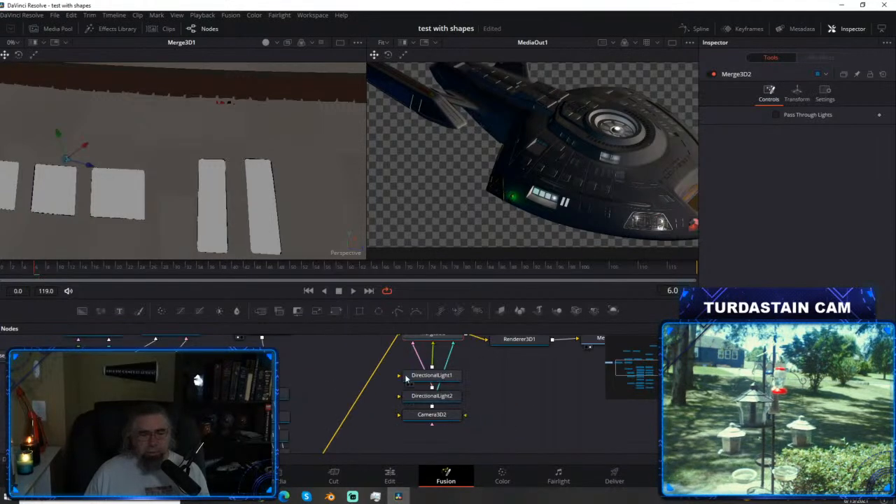
{"action": "scroll", "coordinate": [395, 413], "scroll_direction": "up", "scroll_amount": 3}
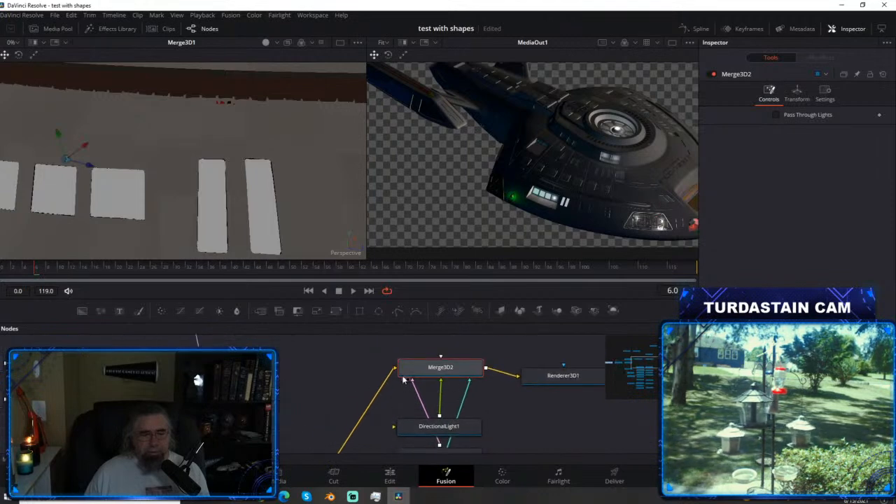
{"action": "left_click", "coordinate": [404, 378]}
{"action": "left_click_drag", "start_coordinate": [357, 398], "coordinate": [434, 322]}
{"action": "left_click_drag", "start_coordinate": [336, 386], "coordinate": [374, 294]}
{"action": "left_click_drag", "start_coordinate": [368, 376], "coordinate": [414, 313]}
{"action": "left_click_drag", "start_coordinate": [390, 387], "coordinate": [406, 380]}
Move the Shape3D1_1_1_2 plane from the third window onto the fourth hull window, aligning it flush with the surface.
{"action": "left_click", "coordinate": [383, 397]}
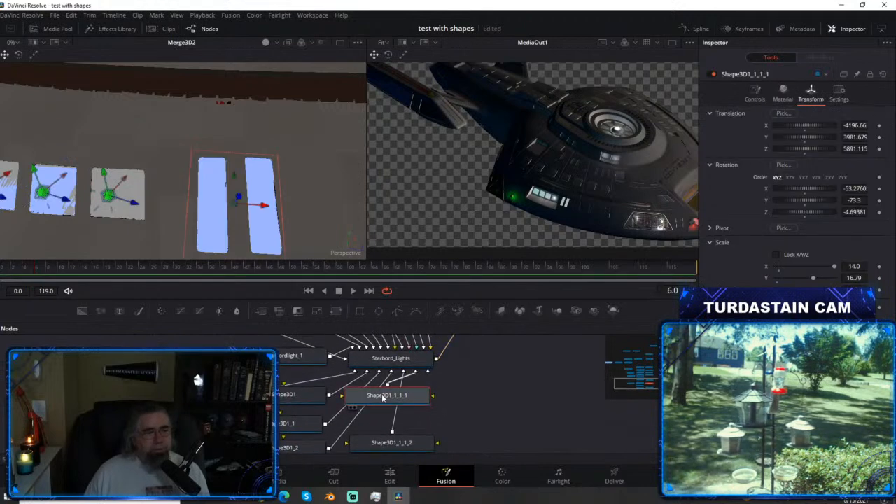
{"action": "left_click", "coordinate": [379, 443]}
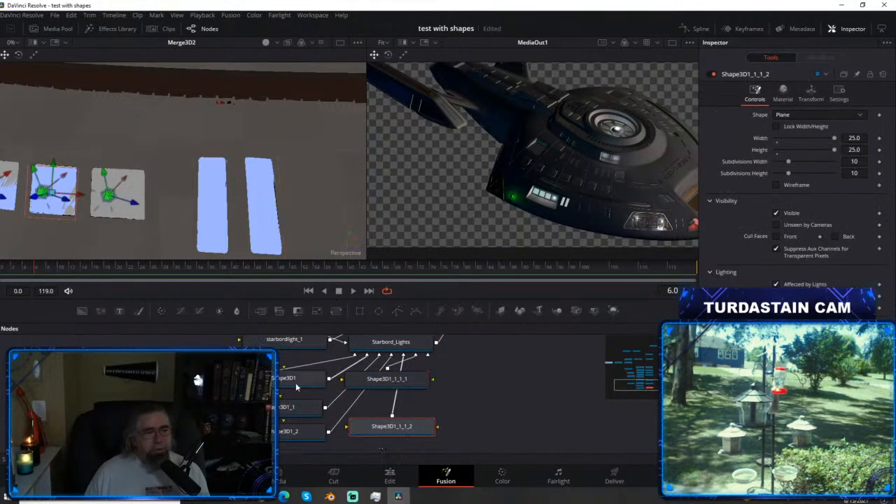
{"action": "left_click_drag", "start_coordinate": [127, 199], "coordinate": [146, 201]}
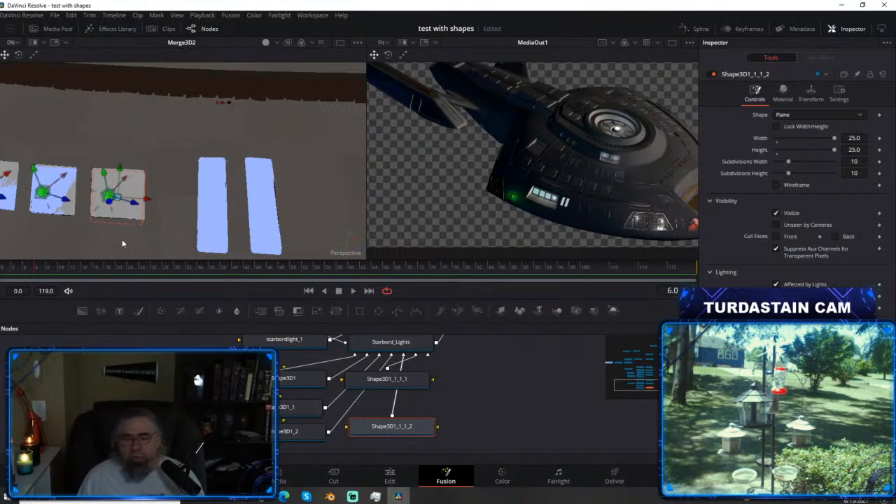
{"action": "left_click_drag", "start_coordinate": [108, 236], "coordinate": [64, 232]}
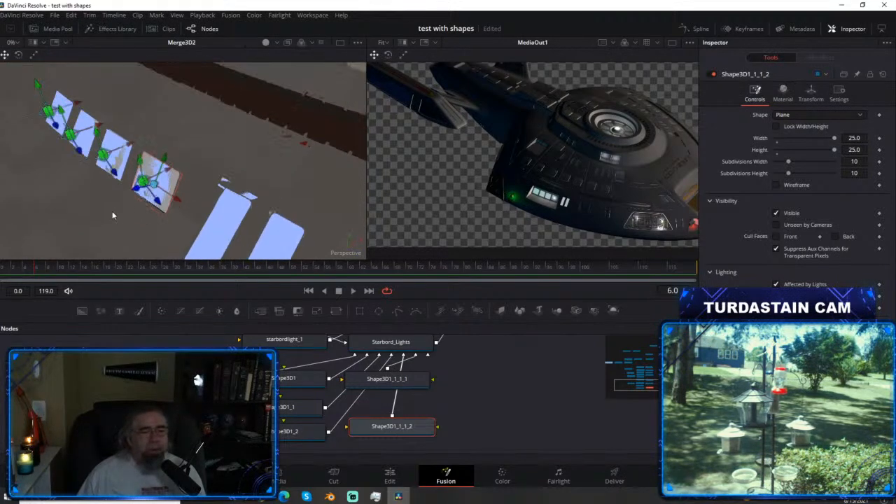
{"action": "scroll", "coordinate": [112, 215], "scroll_direction": "up", "scroll_amount": 4}
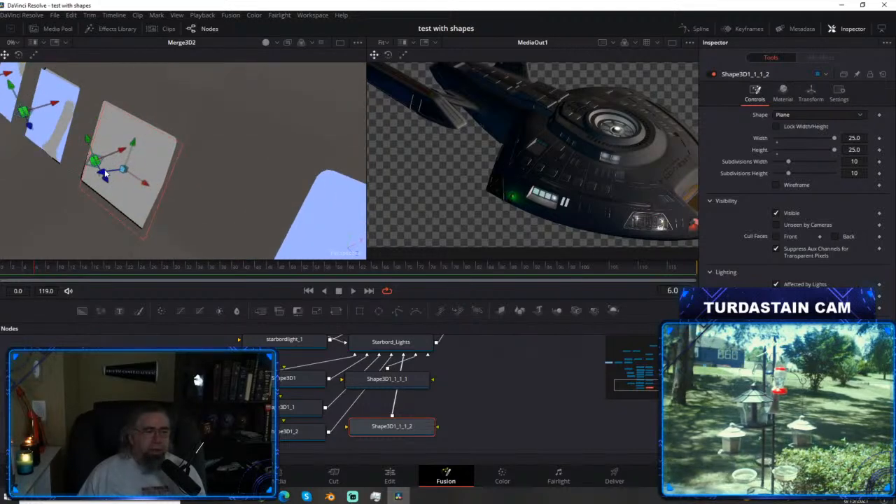
{"action": "left_click_drag", "start_coordinate": [105, 173], "coordinate": [100, 173]}
{"action": "left_click_drag", "start_coordinate": [129, 144], "coordinate": [131, 139]}
{"action": "left_click_drag", "start_coordinate": [69, 249], "coordinate": [172, 266]}
{"action": "left_click_drag", "start_coordinate": [120, 184], "coordinate": [124, 187]}
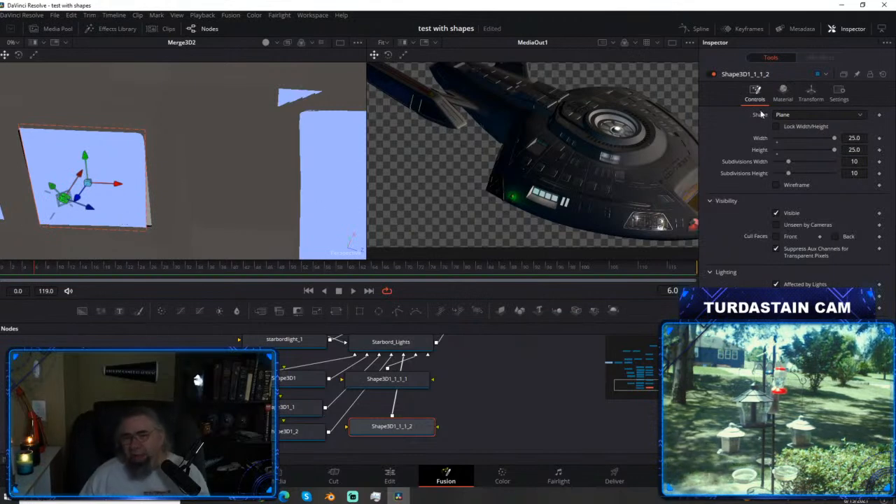
Try an X rotation of -35.5 on the Shape3D1_1_1_2 plane and undo it.
{"action": "left_click", "coordinate": [811, 94]}
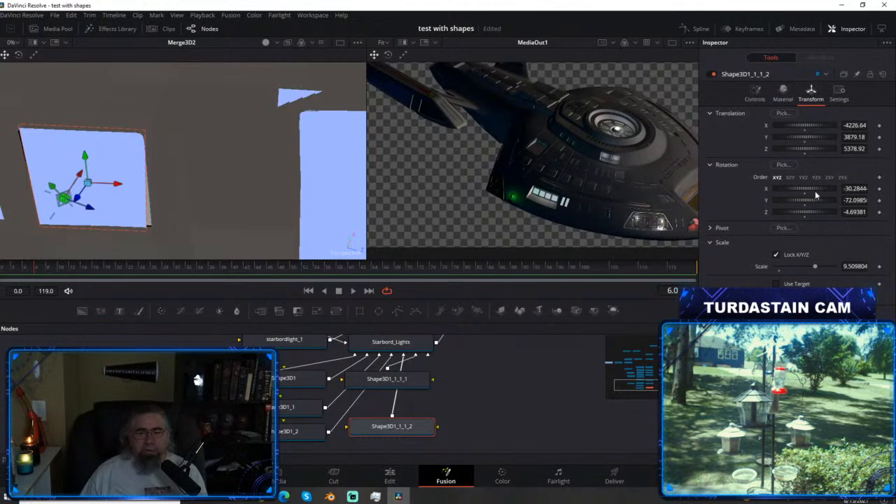
{"action": "left_click_drag", "start_coordinate": [815, 194], "coordinate": [706, 207]}
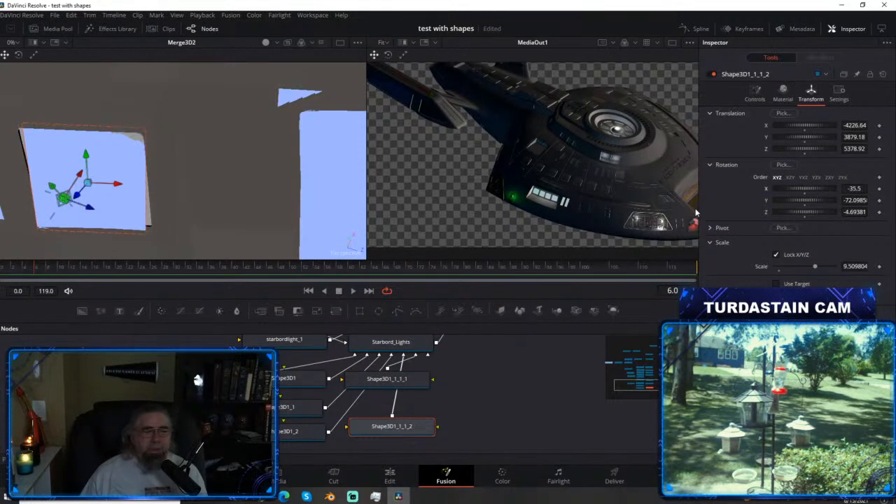
{"action": "key", "text": "ctrl+z"}
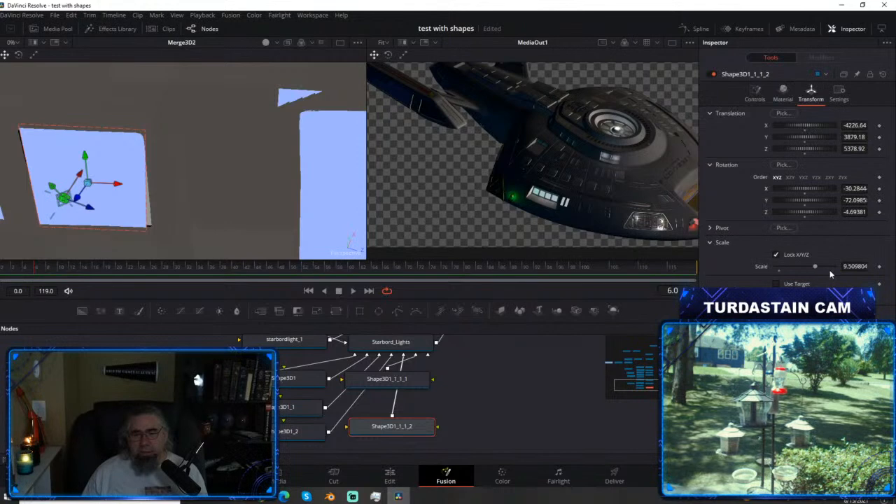
Set the uniform scale of the Shape3D1_1_1_2 plane to 10.25 and save the project.
{"action": "left_click_drag", "start_coordinate": [816, 264], "coordinate": [819, 268]}
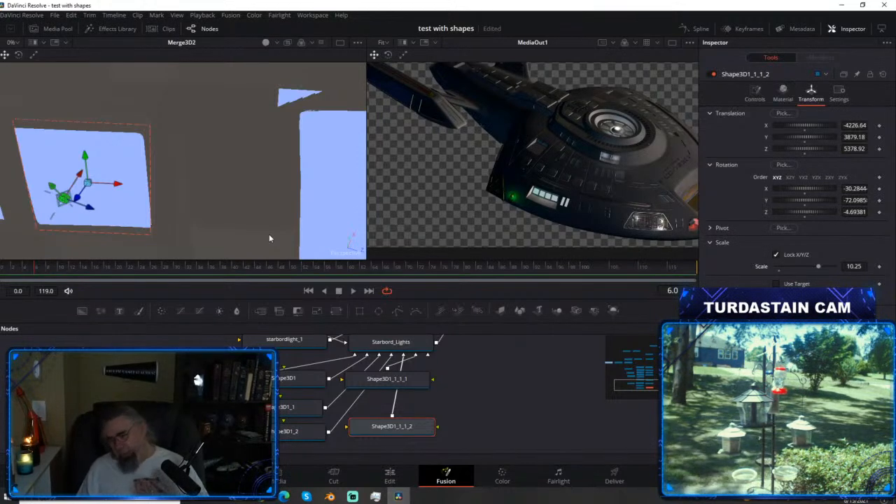
{"action": "key", "text": "ctrl+s"}
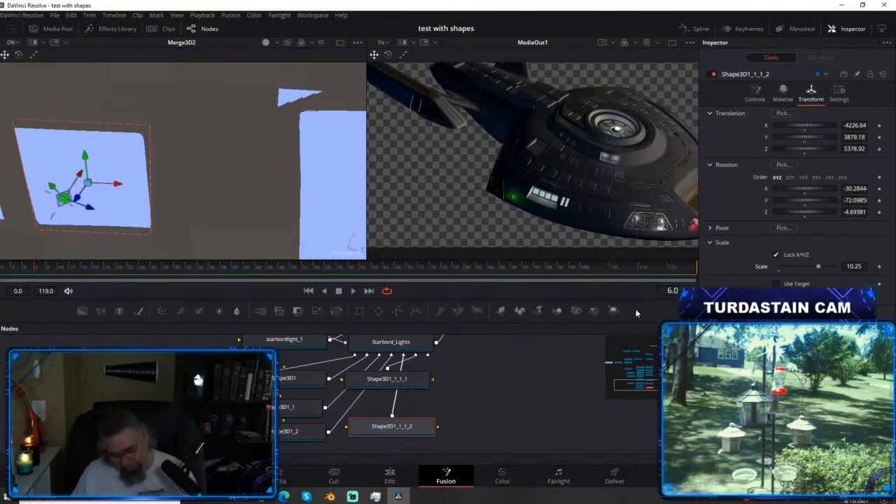
{"action": "left_click_drag", "start_coordinate": [253, 208], "coordinate": [138, 140]}
{"action": "scroll", "coordinate": [215, 164], "scroll_direction": "down", "scroll_amount": 5}
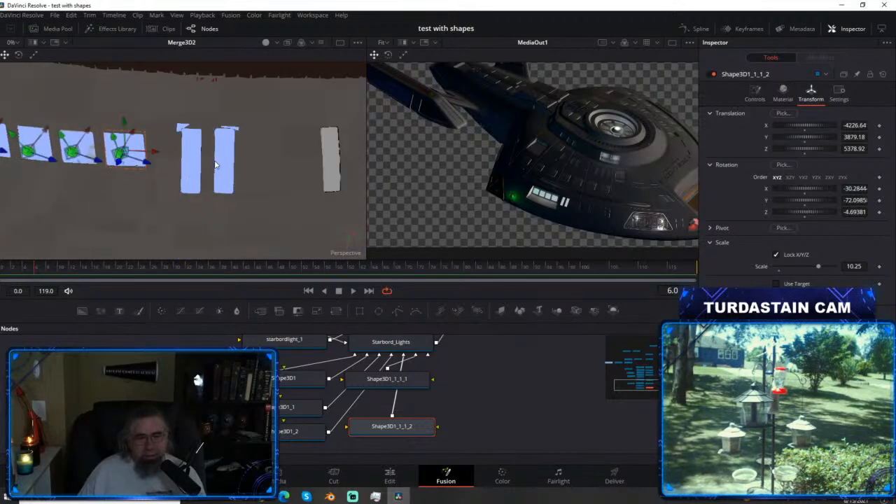
{"action": "scroll", "coordinate": [215, 165], "scroll_direction": "down", "scroll_amount": 3}
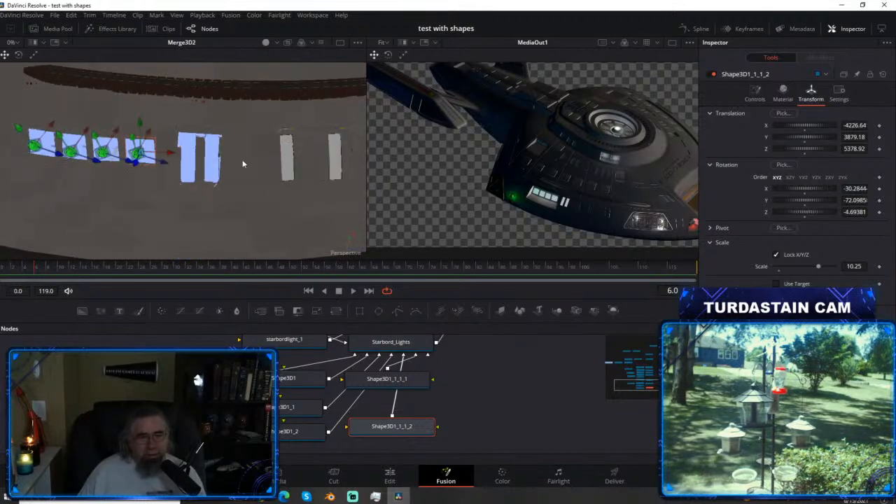
{"action": "left_click_drag", "start_coordinate": [242, 161], "coordinate": [139, 196]}
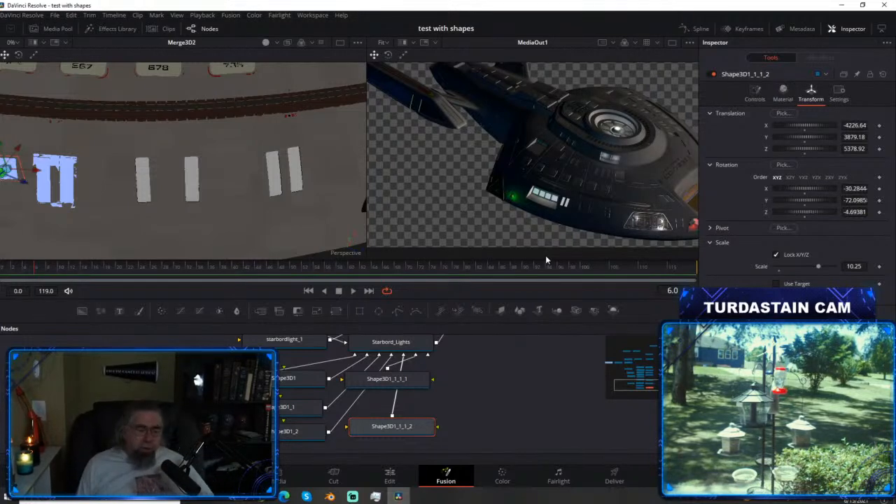
Move the Shape3D1_1_1_2 node closer to Shape3D1_1_1_1, select the window shape nodes and rename Shape3D1_1_1_2 as starbord_window.
{"action": "left_click_drag", "start_coordinate": [387, 429], "coordinate": [379, 412]}
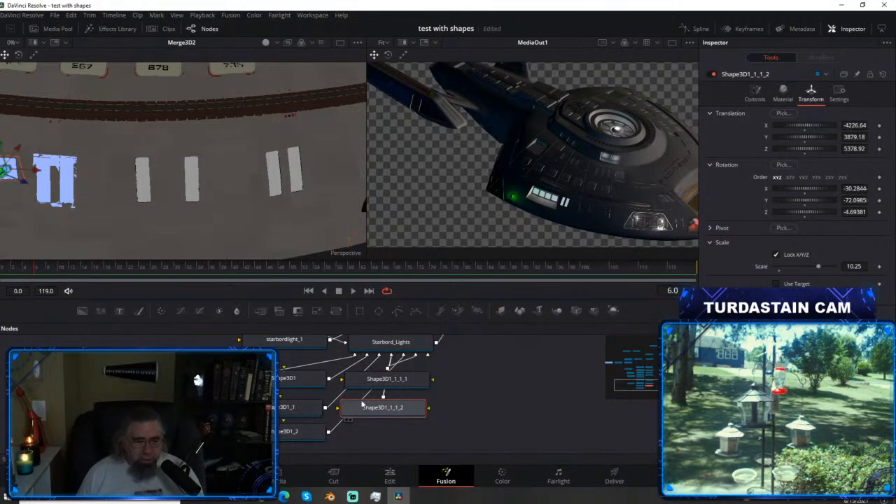
{"action": "left_click_drag", "start_coordinate": [423, 443], "coordinate": [280, 369]}
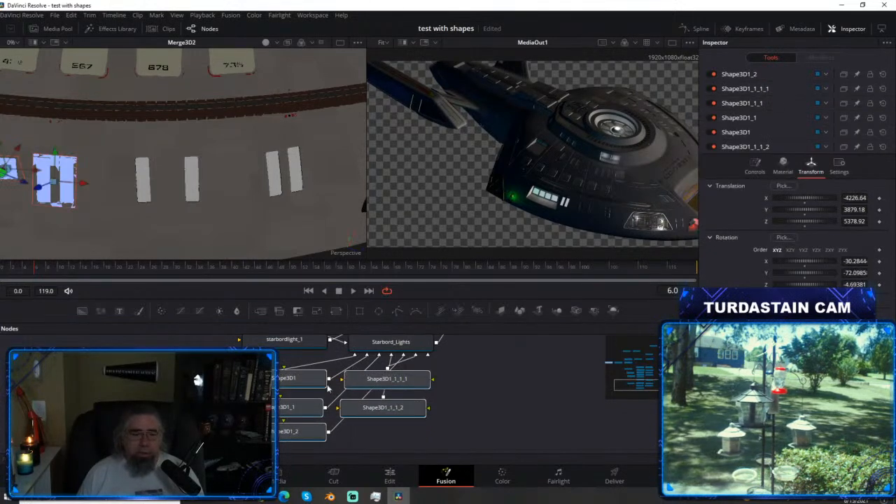
{"action": "key", "text": "F2"}
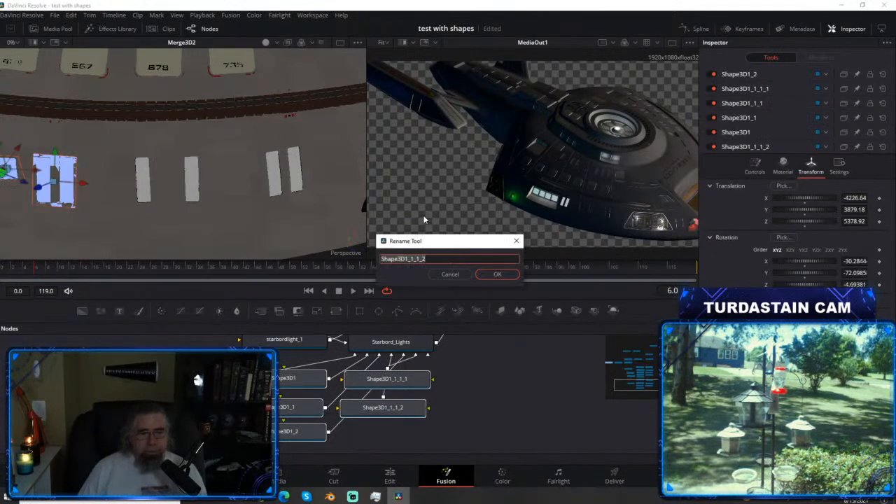
{"action": "type", "text": "stor"}
{"action": "key", "text": "BackSpace"}
{"action": "key", "text": "BackSpace"}
{"action": "type", "text": "arbord"}
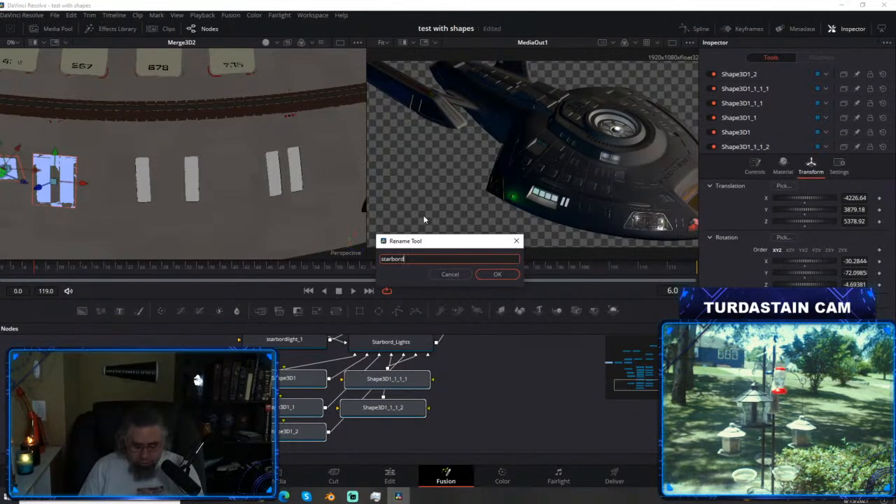
{"action": "type", "text": "_window"}
{"action": "key", "text": "Return"}
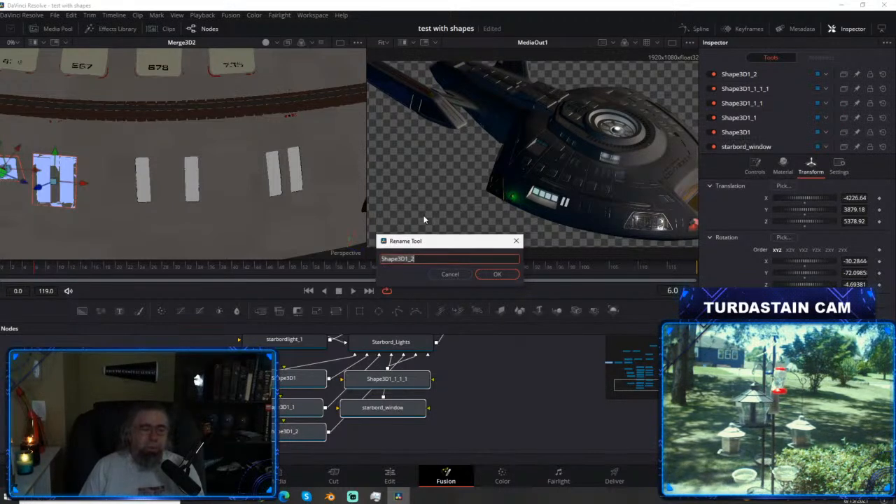
Rename Shape3D1_2 as Starbord_Window and Shape3D1_1 as Starbord_window.
{"action": "type", "text": "Starbord_Window"}
{"action": "key", "text": "Return"}
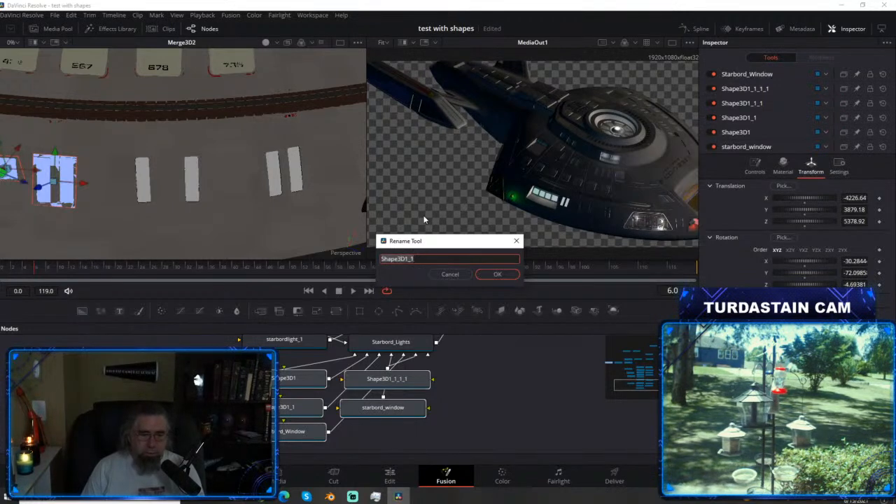
{"action": "type", "text": "Starb"}
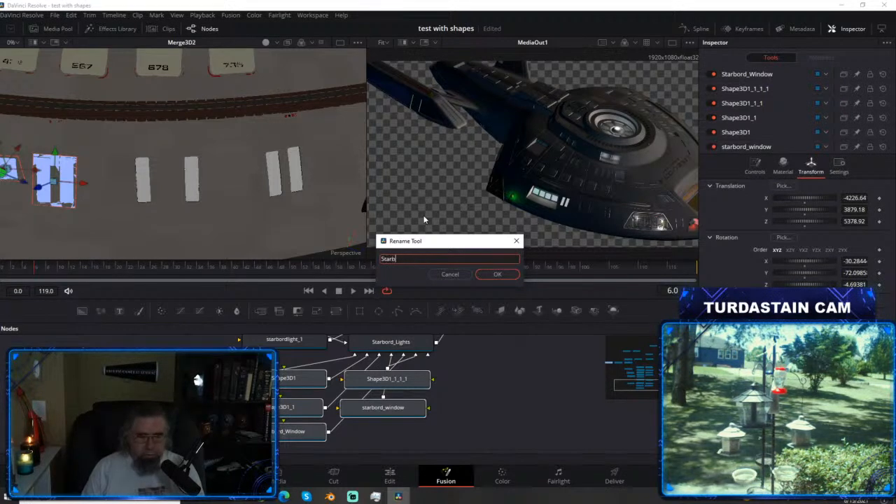
{"action": "type", "text": "ord_window"}
{"action": "key", "text": "Return"}
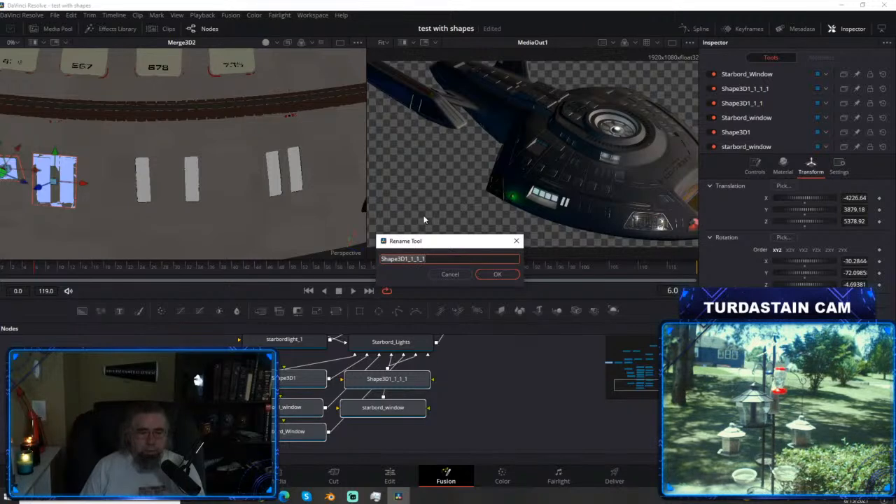
Try to rename both Shape3D1_1_1_1 and Shape3D1_1_1 as Starbord_window.
{"action": "type", "text": "Starbord"}
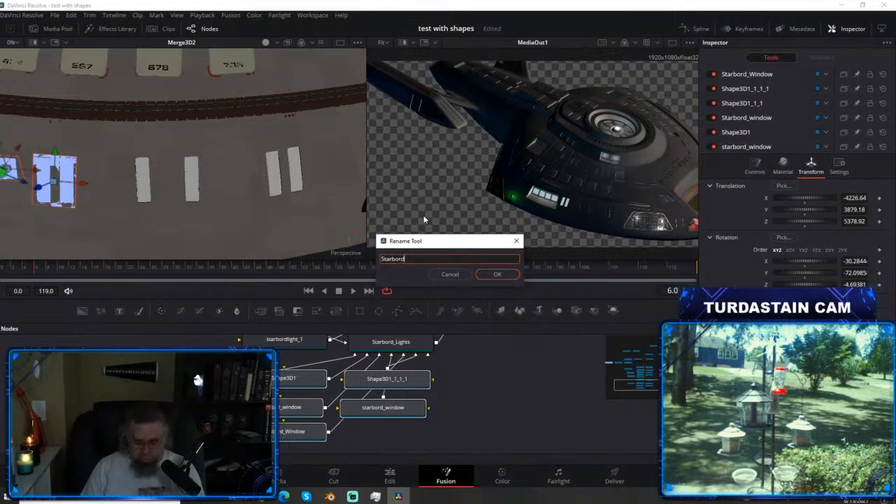
{"action": "type", "text": "_window"}
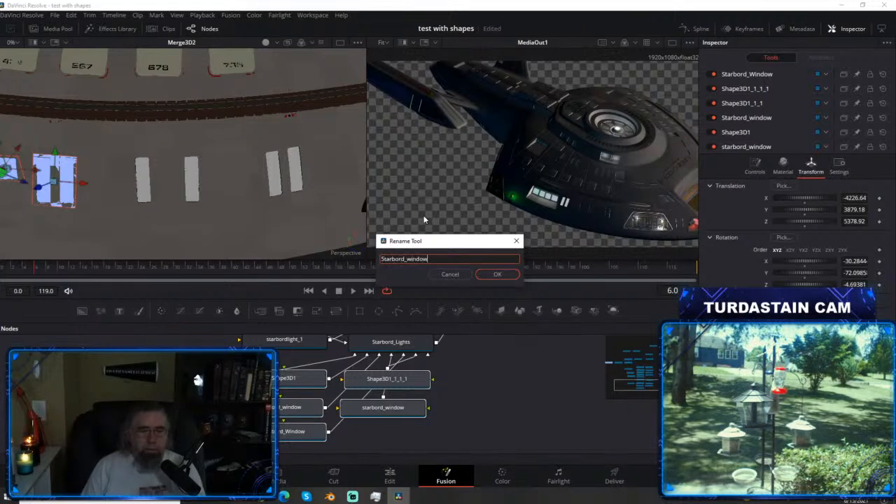
{"action": "key", "text": "Return"}
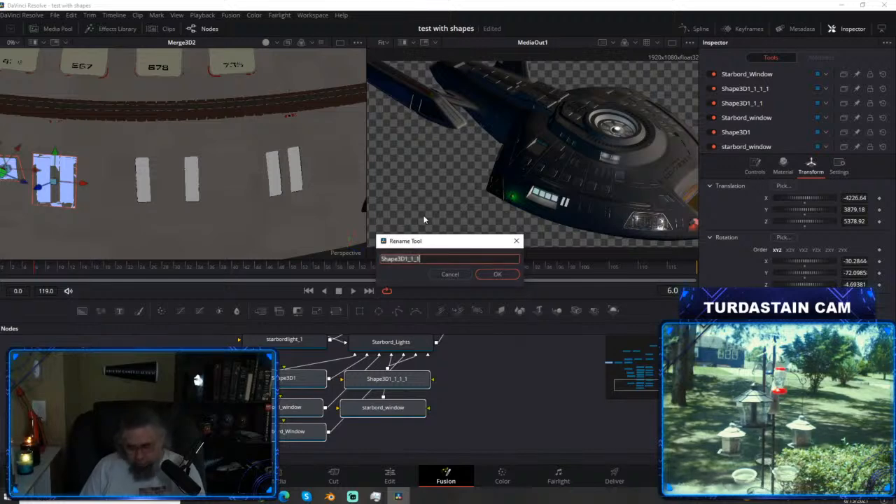
{"action": "type", "text": "Starbord"}
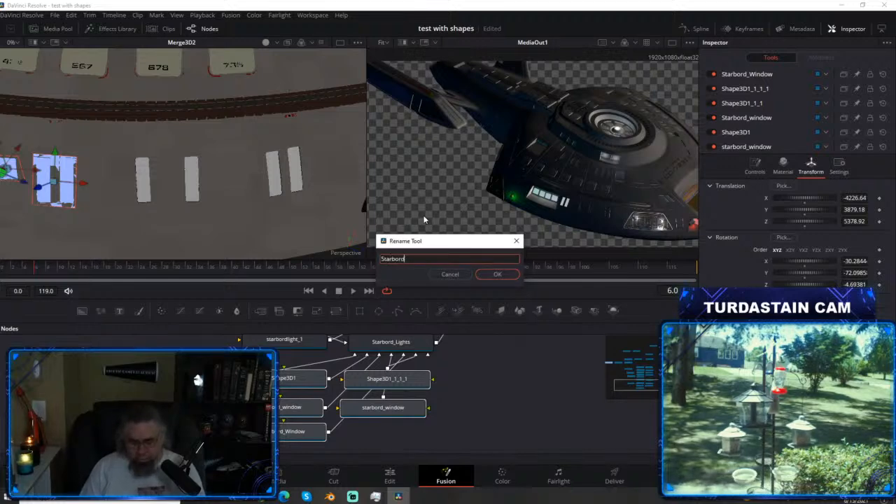
{"action": "type", "text": "_window"}
{"action": "key", "text": "Return"}
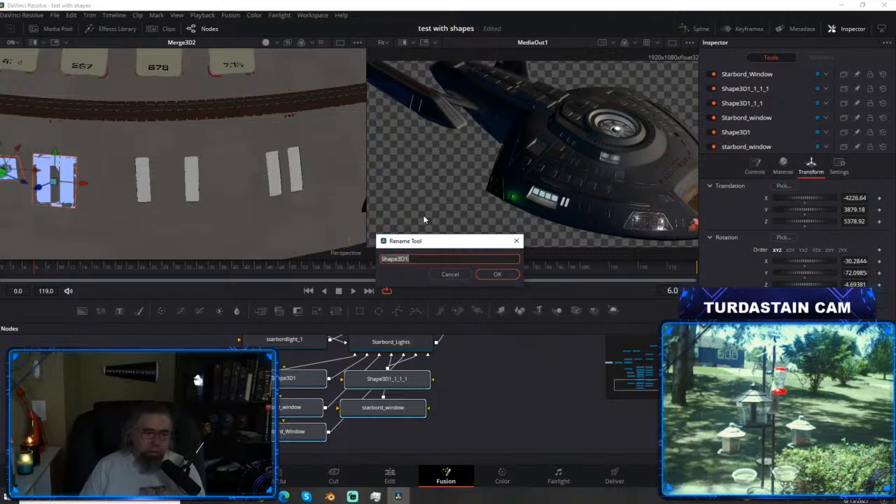
Try to rename Shape3D1 as Starbord_window and save the project.
{"action": "type", "text": "Satrb"}
{"action": "key", "text": "BackSpace"}
{"action": "key", "text": "BackSpace"}
{"action": "key", "text": "BackSpace"}
{"action": "key", "text": "BackSpace"}
{"action": "type", "text": "akjh"}
{"action": "key", "text": "BackSpace"}
{"action": "key", "text": "BackSpace"}
{"action": "key", "text": "BackSpace"}
{"action": "type", "text": "arb"}
{"action": "key", "text": "BackSpace"}
{"action": "key", "text": "BackSpace"}
{"action": "key", "text": "BackSpace"}
{"action": "key", "text": "BackSpace"}
{"action": "type", "text": "t"}
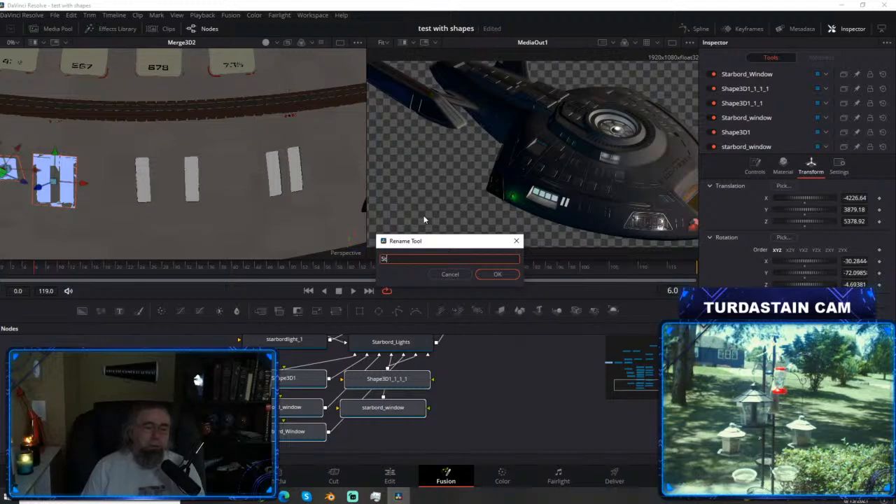
{"action": "type", "text": "arbord_window"}
{"action": "key", "text": "Return"}
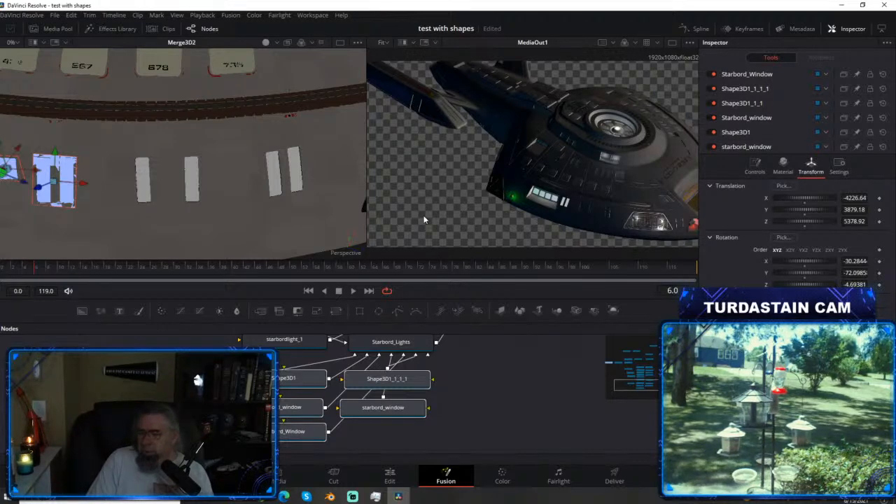
{"action": "key", "text": "ctrl+s"}
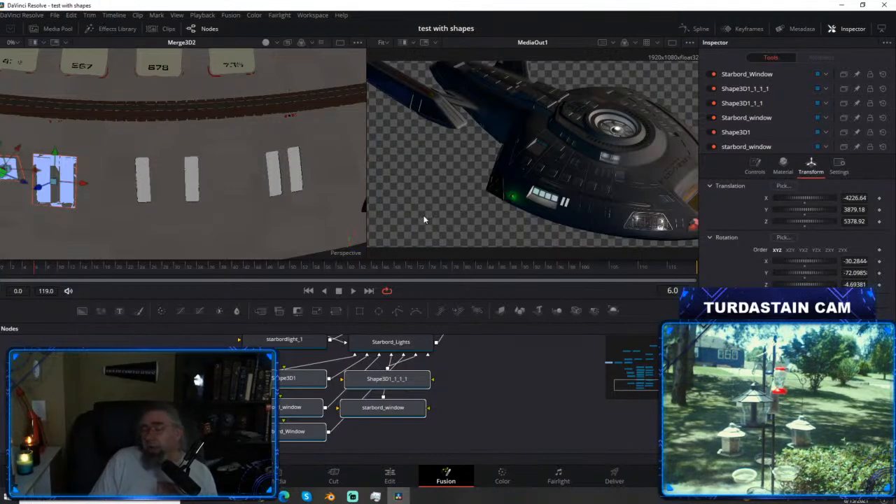
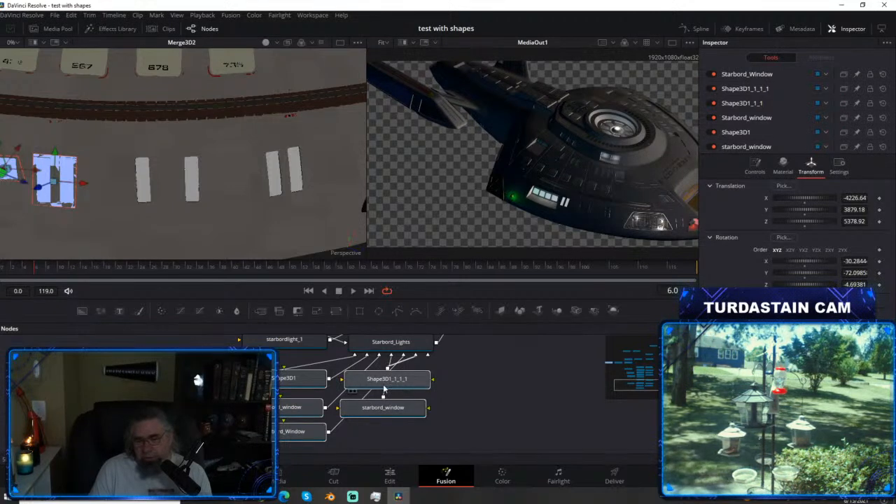
Try to rename Shape3D1_1_1_1 as Starbord_Window while keeping the names of the already renamed window nodes in the selection.
{"action": "left_click", "coordinate": [384, 389]}
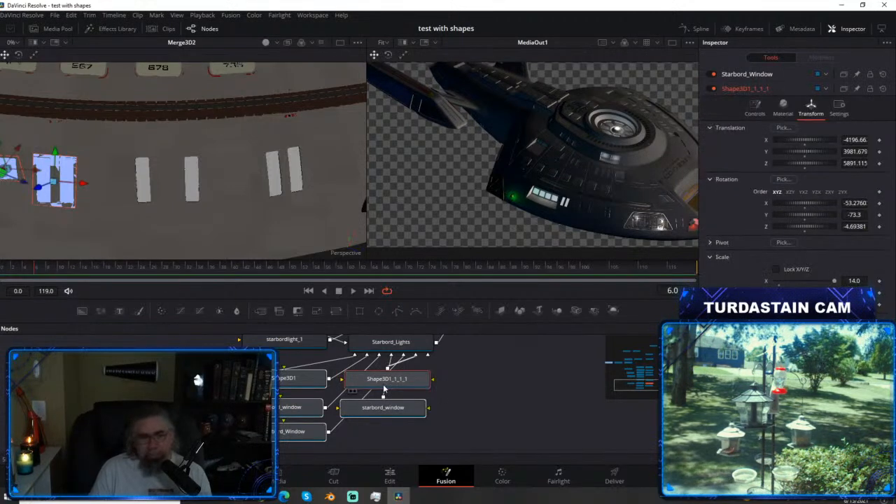
{"action": "right_click", "coordinate": [383, 385]}
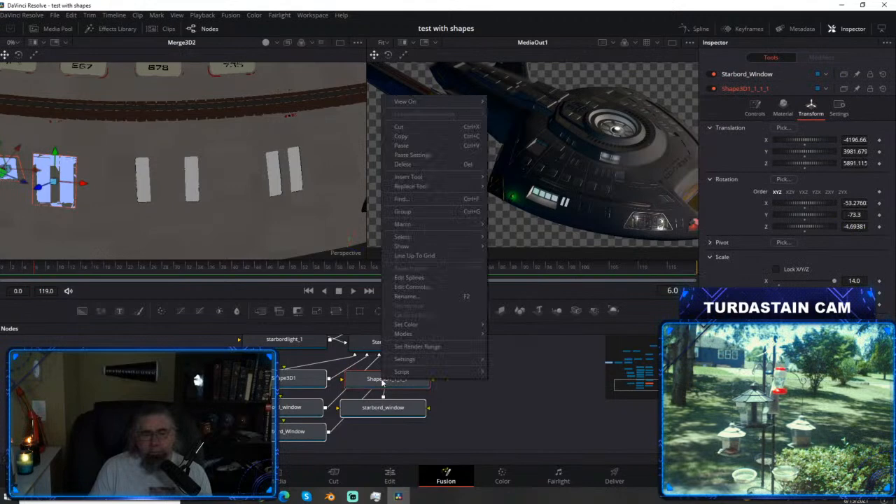
{"action": "mouse_move", "coordinate": [435, 245]}
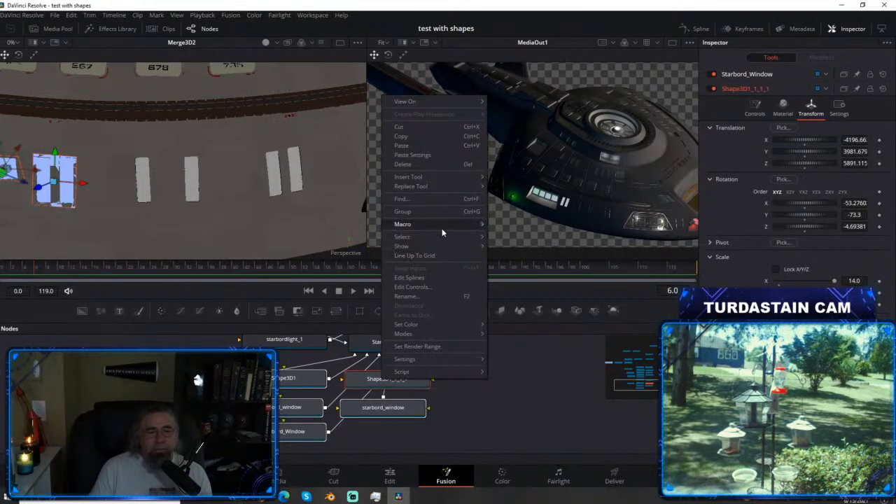
{"action": "left_click", "coordinate": [458, 297]}
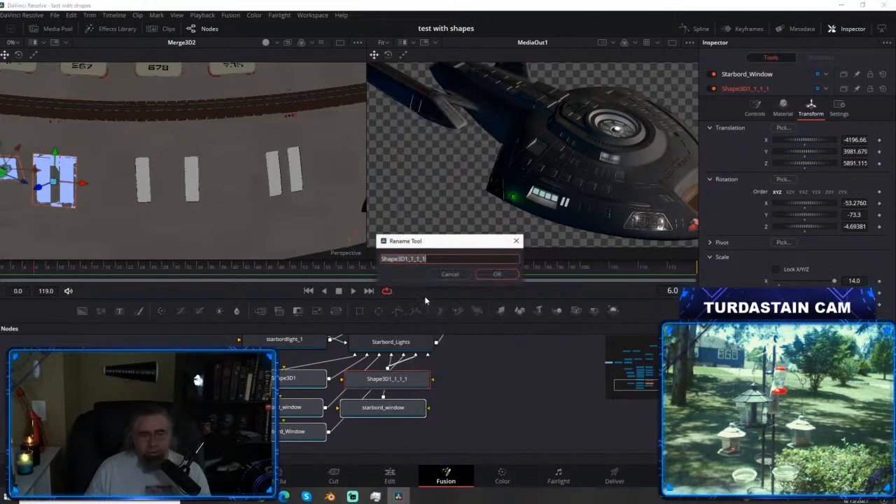
{"action": "type", "text": "Stabr"}
{"action": "key", "text": "BackSpace"}
{"action": "key", "text": "BackSpace"}
{"action": "key", "text": "BackSpace"}
{"action": "type", "text": "arbord win"}
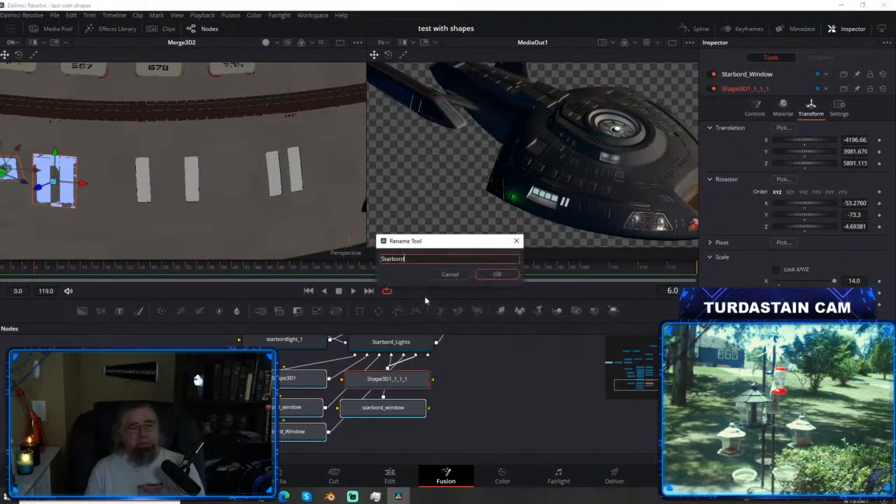
{"action": "key", "text": "BackSpace"}
{"action": "key", "text": "BackSpace"}
{"action": "key", "text": "BackSpace"}
{"action": "key", "text": "BackSpace"}
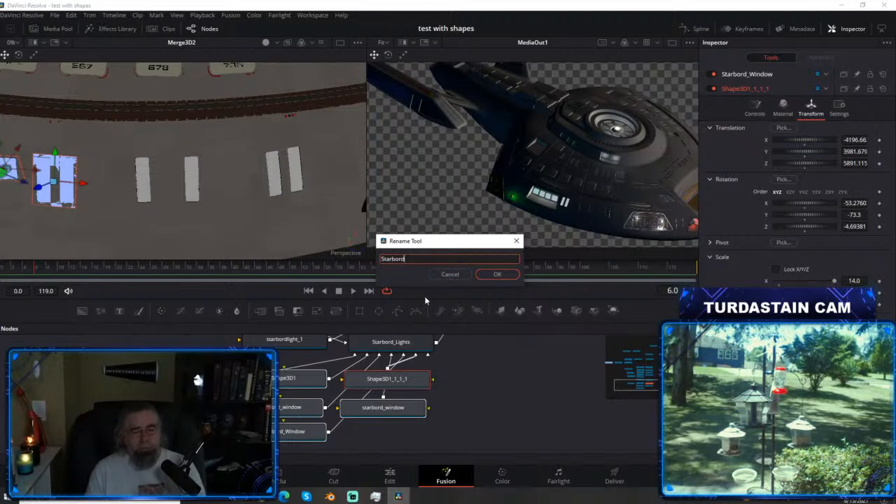
{"action": "type", "text": "_Window"}
{"action": "key", "text": "Return"}
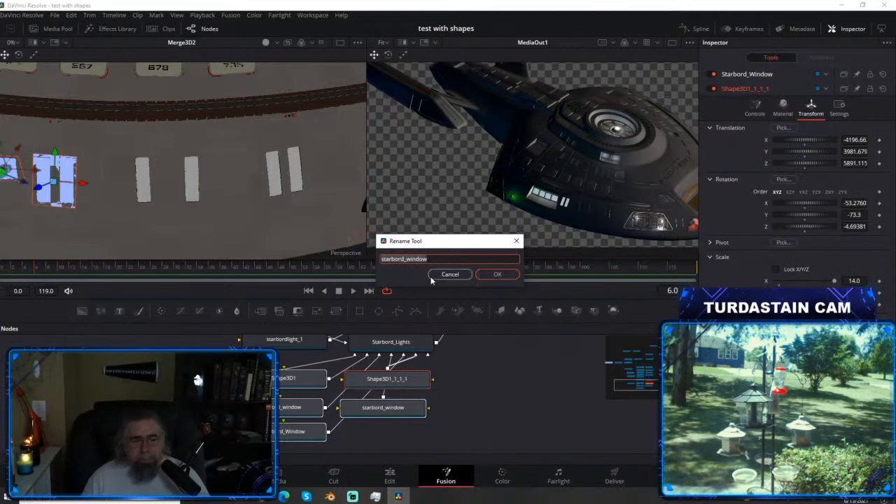
{"action": "left_click", "coordinate": [492, 274]}
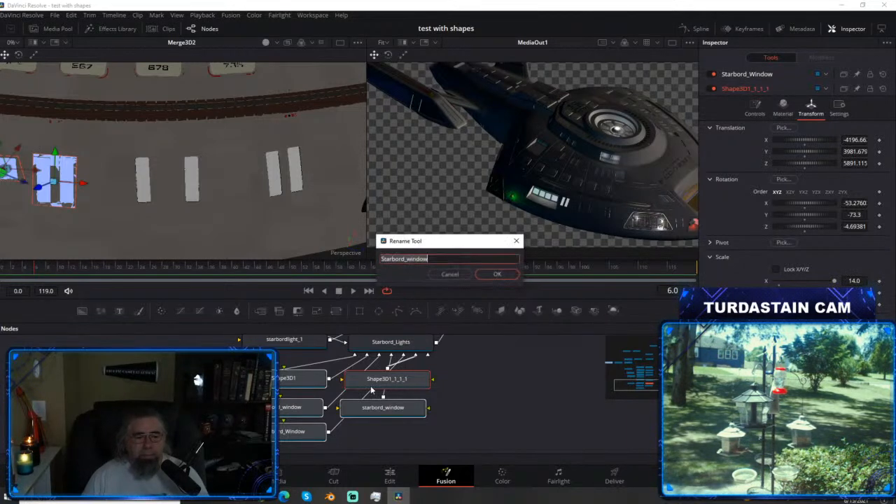
{"action": "left_click", "coordinate": [499, 275]}
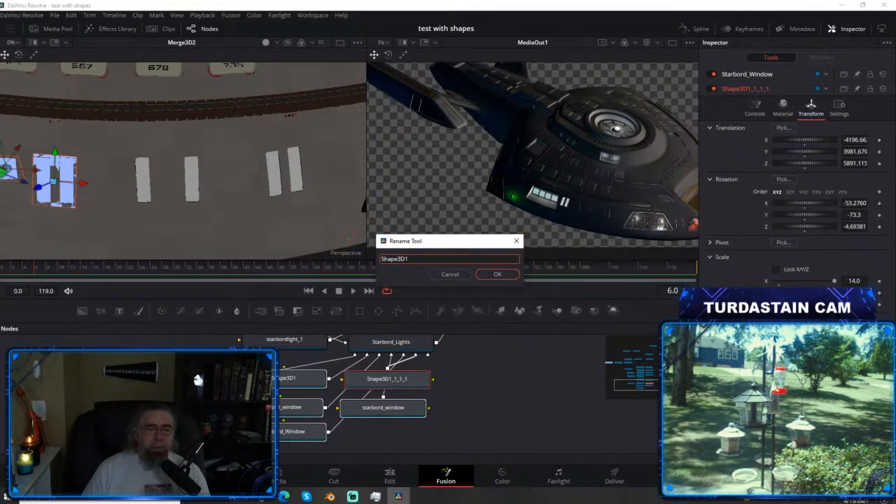
Try to rename both Shape3D1 and Shape3D1_1_1 as Starbord_Window and clear the node selection.
{"action": "type", "text": "Starbord"}
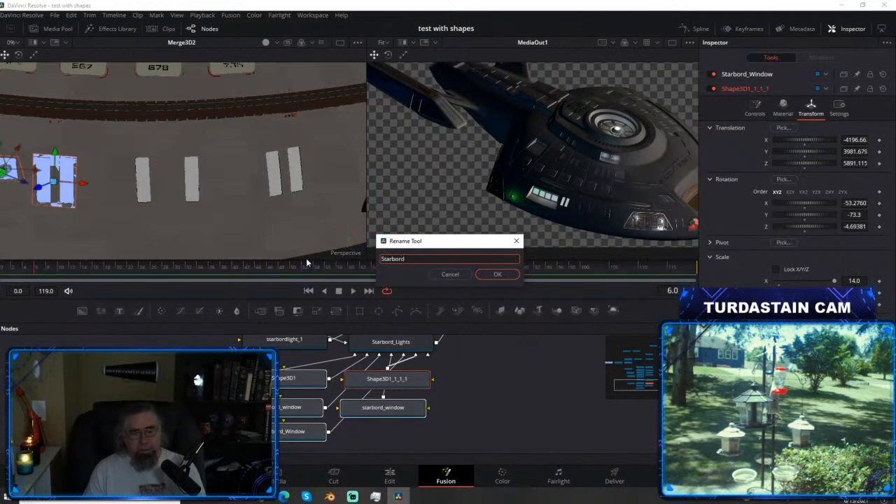
{"action": "type", "text": "_Window"}
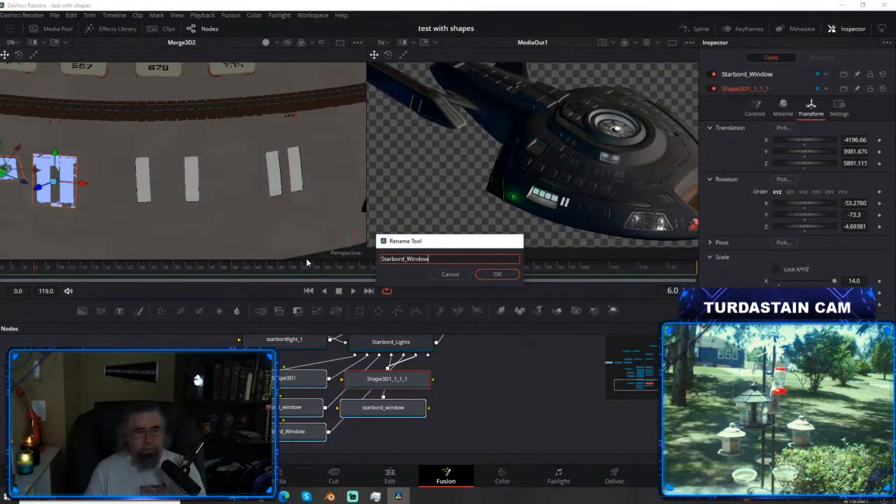
{"action": "key", "text": "Return"}
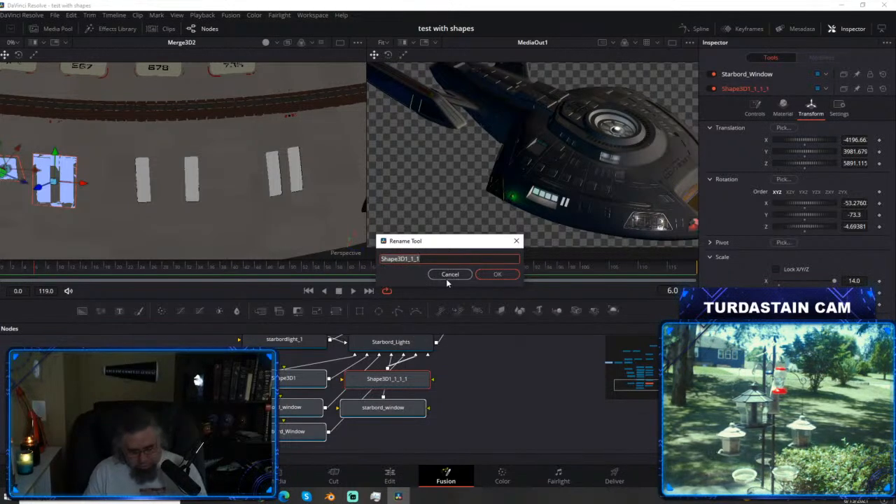
{"action": "type", "text": "Starbord"}
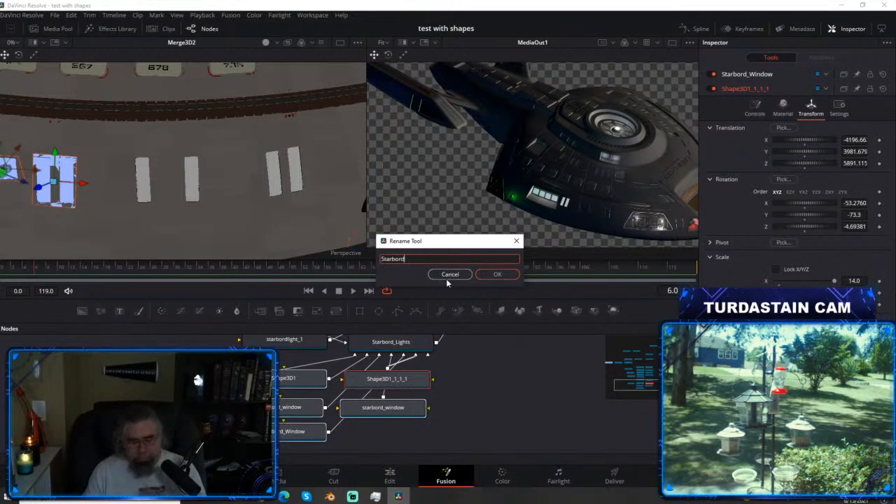
{"action": "type", "text": "_Window"}
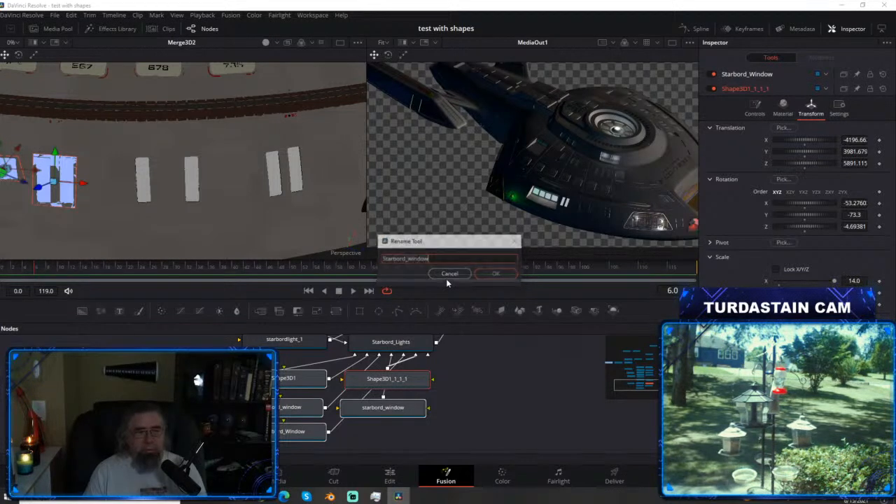
{"action": "left_click", "coordinate": [494, 274]}
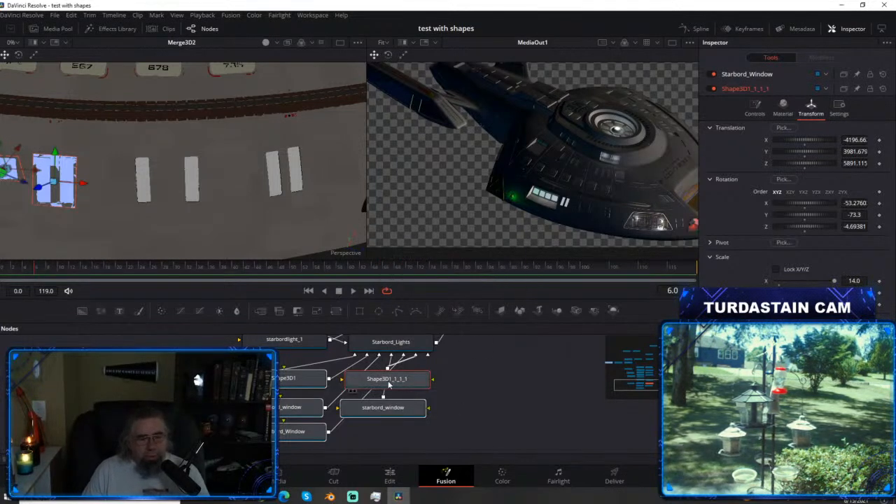
{"action": "left_click", "coordinate": [333, 367]}
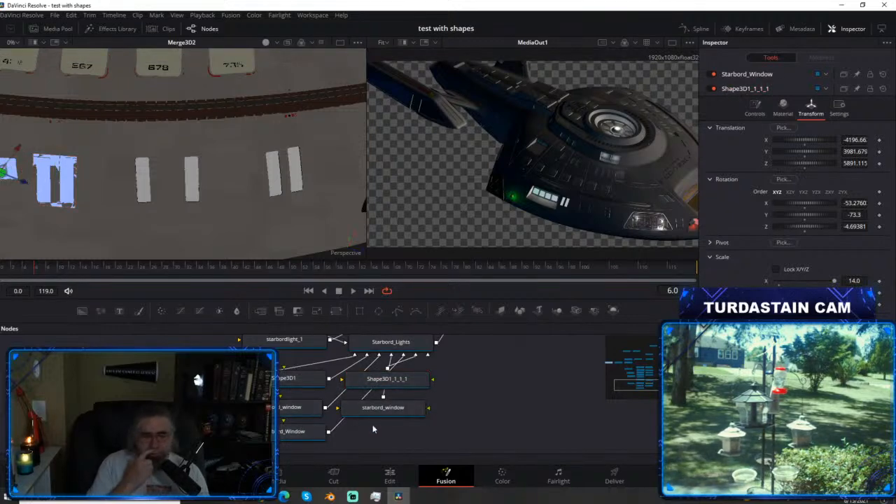
Select the three remaining Shape3D nodes together and rename Shape3D1_1_1_1 as Starbord_Window1.
{"action": "left_click", "coordinate": [396, 378]}
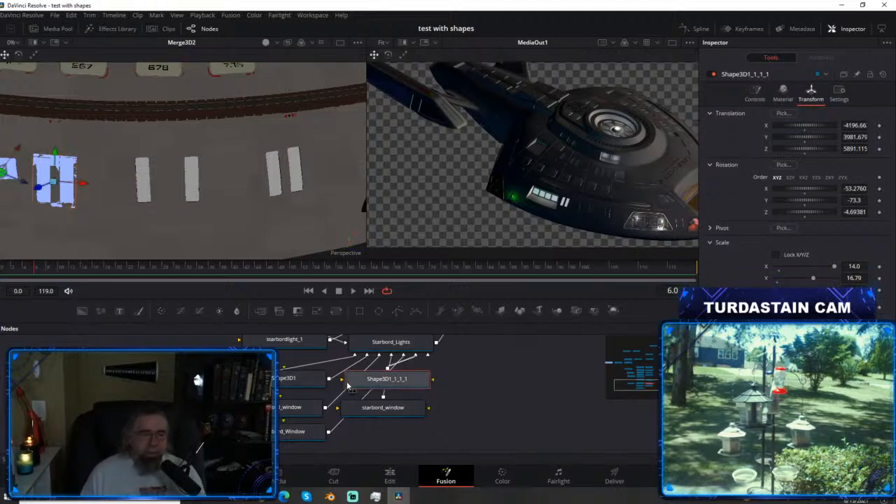
{"action": "left_click_drag", "start_coordinate": [503, 389], "coordinate": [273, 370]}
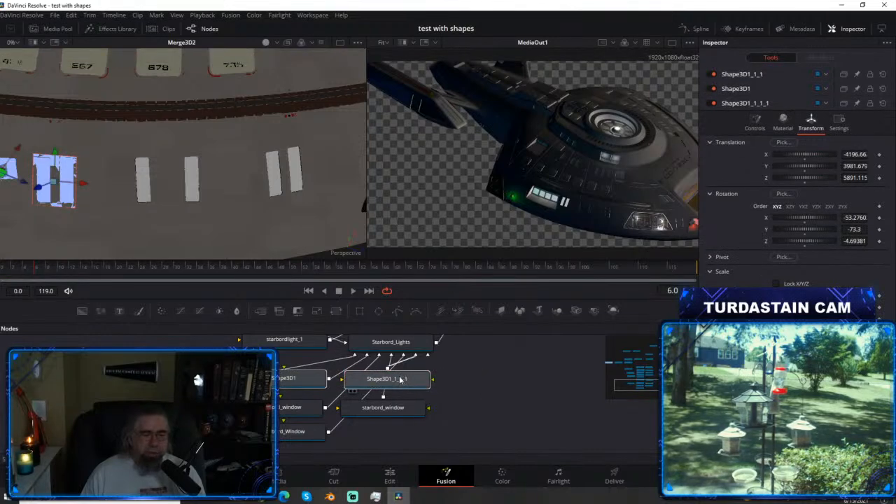
{"action": "right_click", "coordinate": [402, 377]}
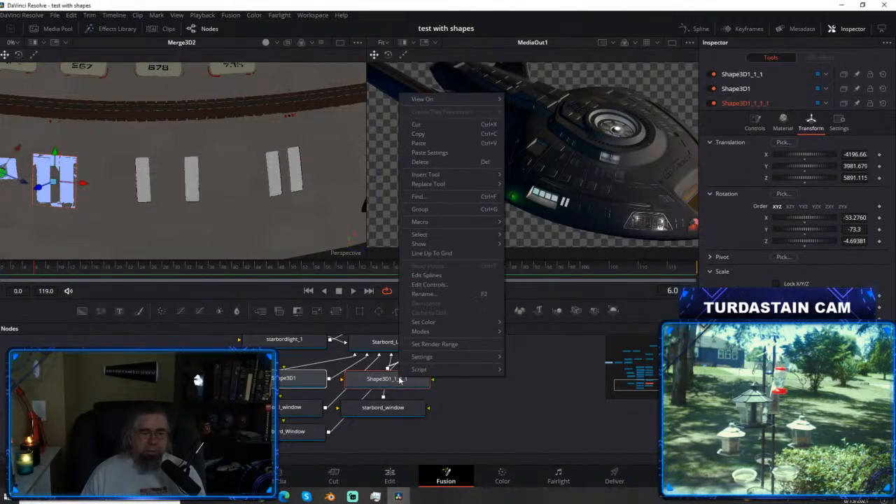
{"action": "left_click", "coordinate": [453, 295]}
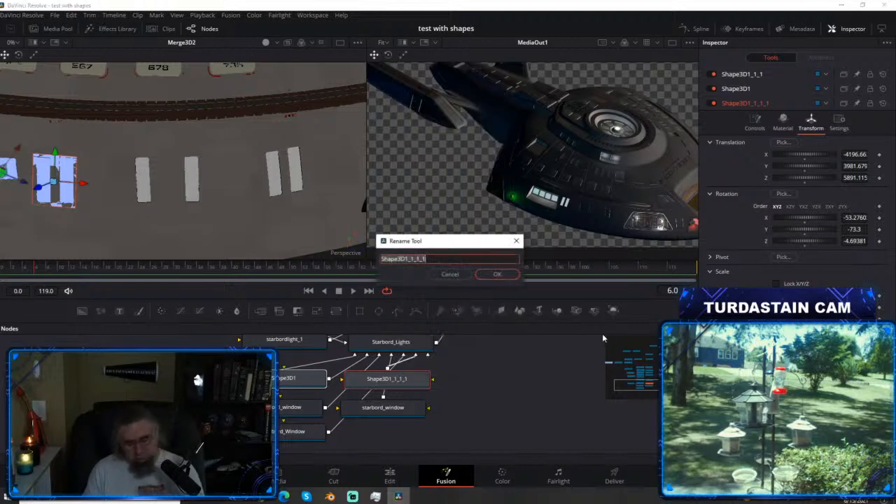
{"action": "type", "text": "Starbord"}
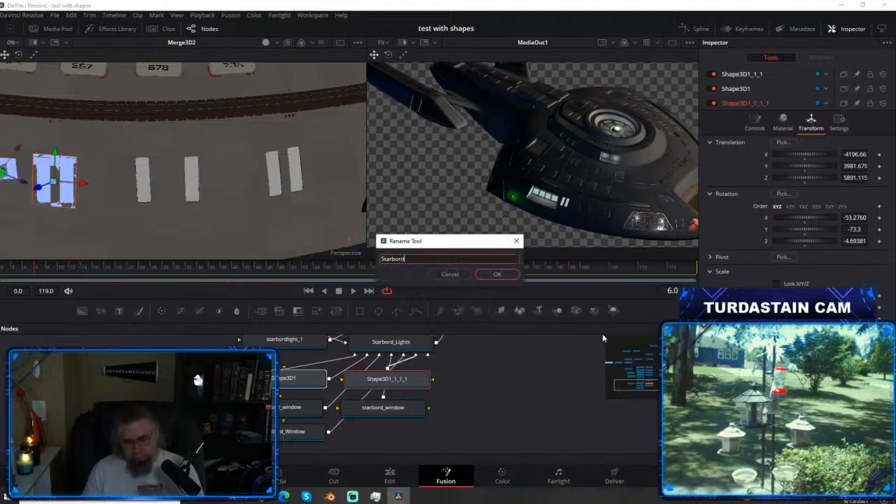
{"action": "type", "text": "_Window1"}
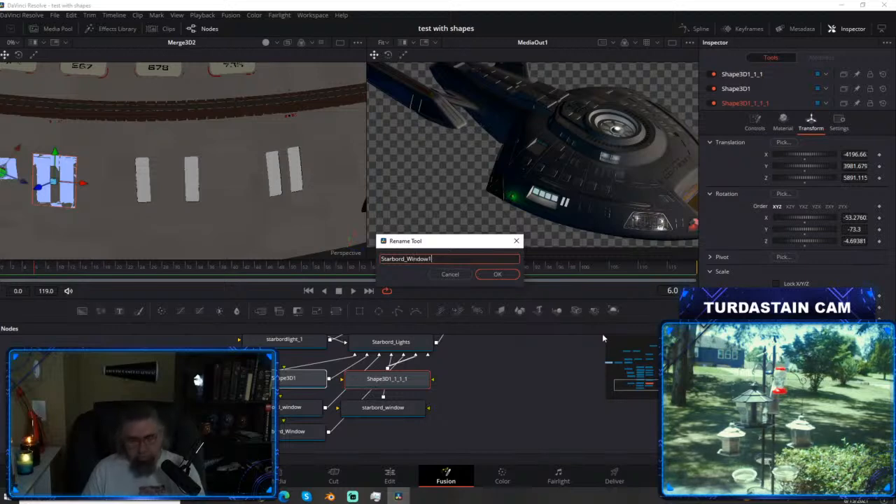
{"action": "key", "text": "Return"}
Rename Shape3D1 as Starbord_window2 and Shape3D1_1_1 as Starbord_window3.
{"action": "type", "text": "Sta"}
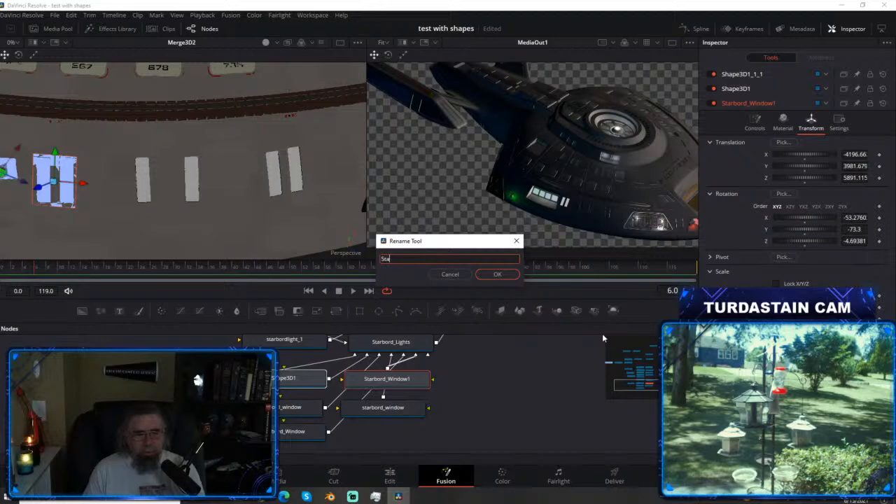
{"action": "type", "text": "rbord_w"}
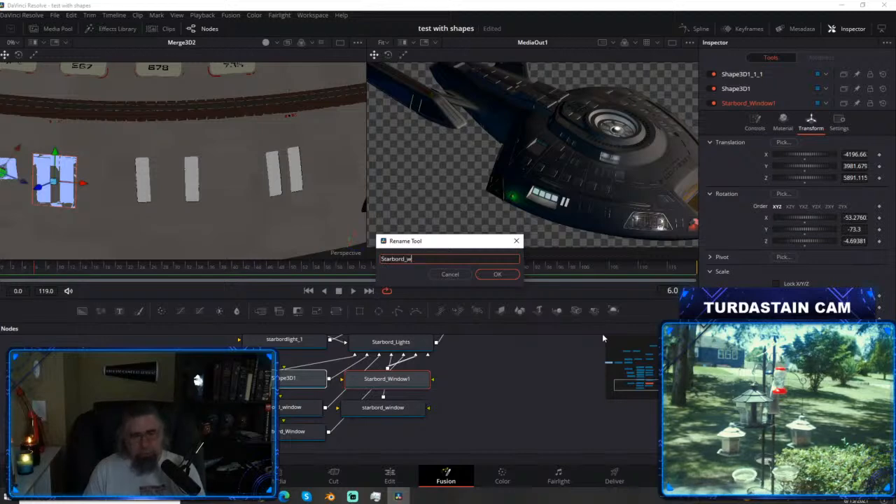
{"action": "type", "text": "indow2"}
{"action": "key", "text": "Return"}
{"action": "type", "text": "Starbor"}
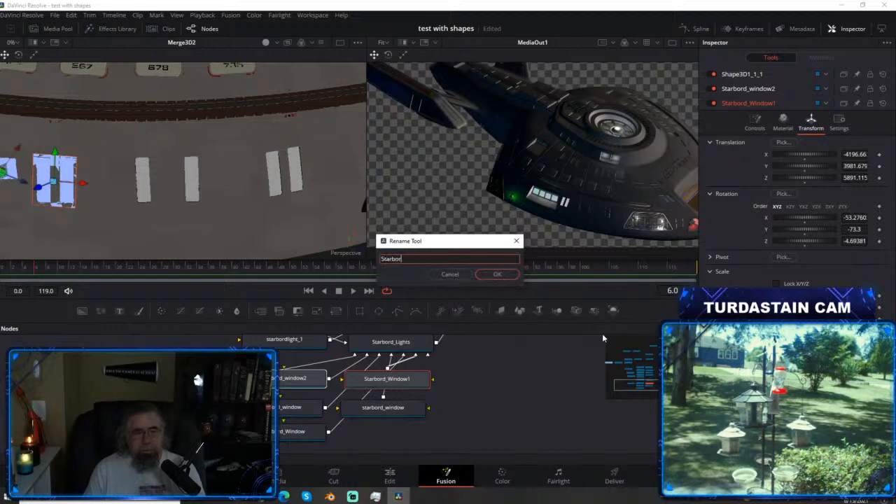
{"action": "type", "text": "d_window3"}
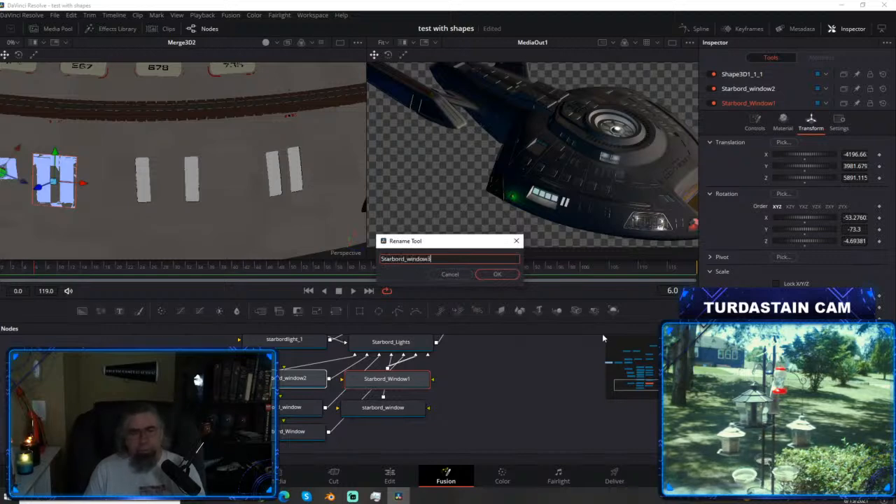
{"action": "key", "text": "Return"}
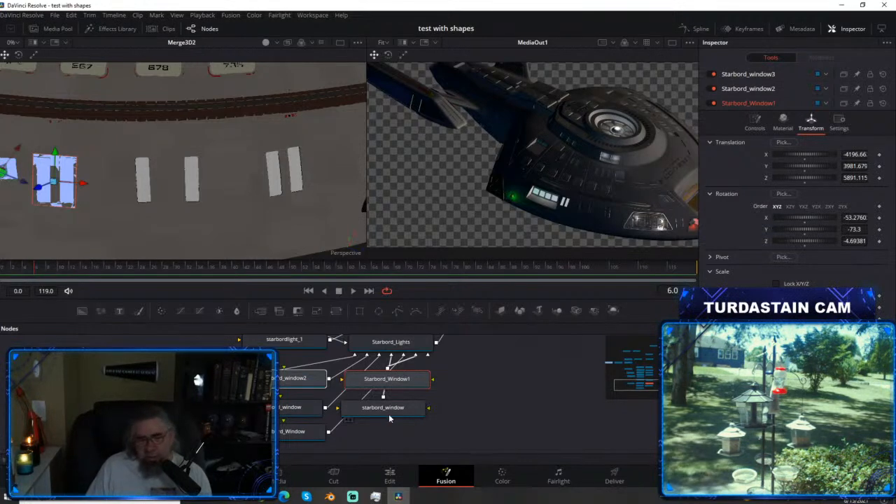
Try to paste the previously copied Shape3D node onto Starbord_Window1, accepting the replacement.
{"action": "right_click", "coordinate": [387, 393]}
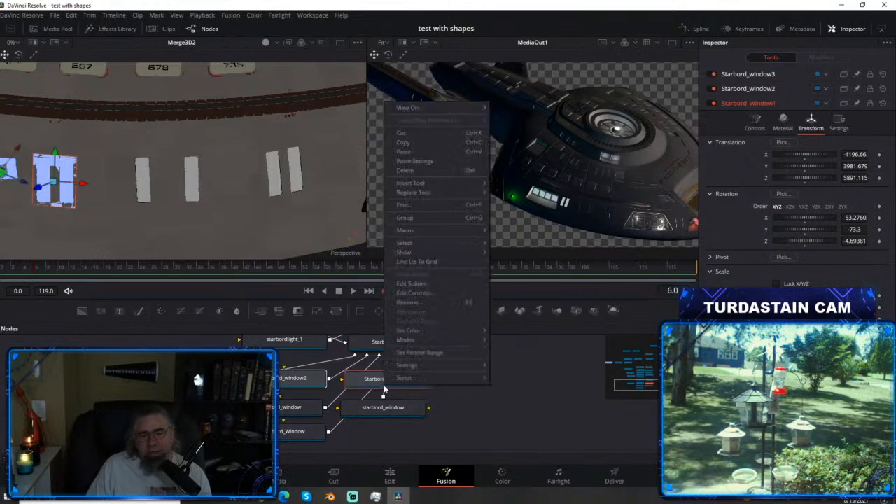
{"action": "left_click", "coordinate": [443, 151]}
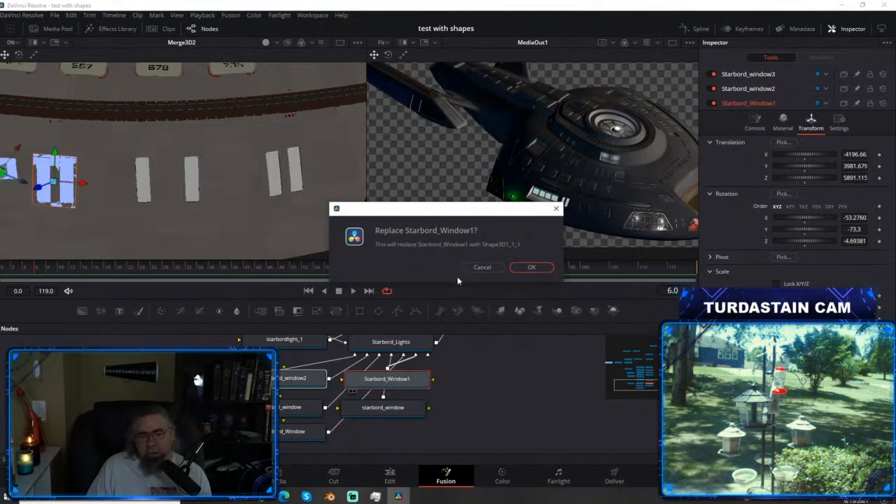
{"action": "left_click", "coordinate": [531, 267]}
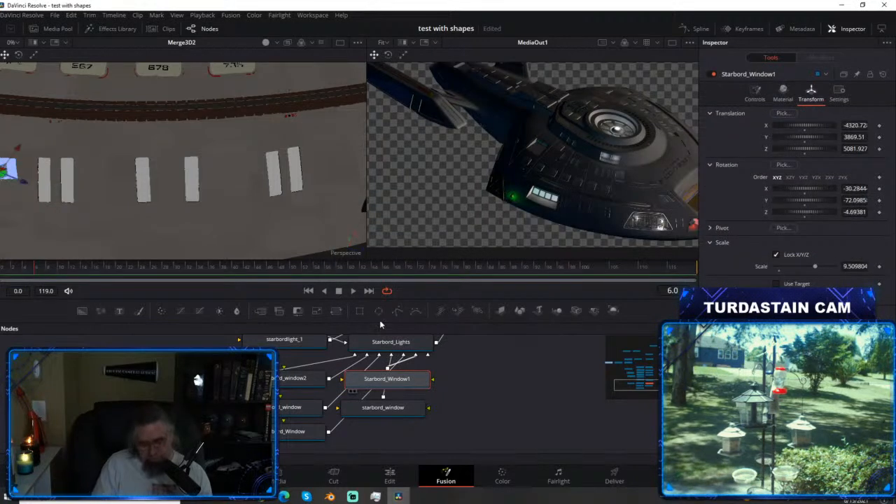
Duplicate the Starbord_Window1_1 node and shift the copy along its X axis toward the next hull windows.
{"action": "right_click", "coordinate": [400, 381]}
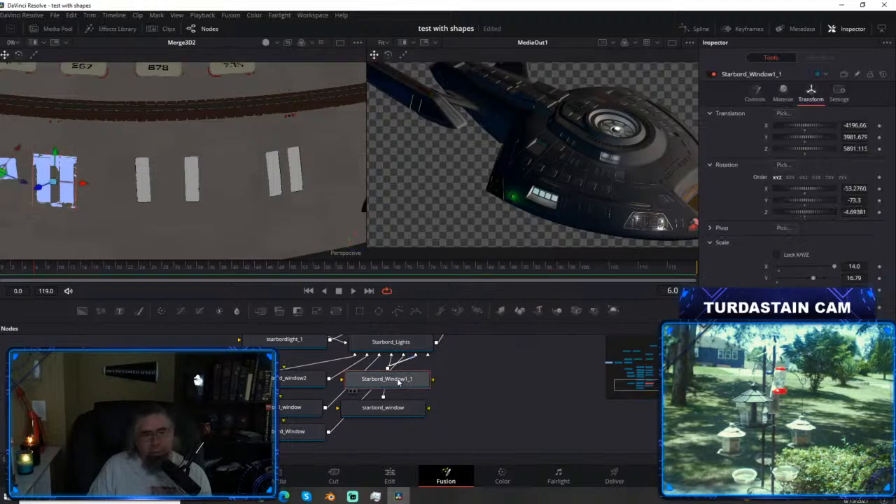
{"action": "left_click", "coordinate": [459, 139]}
{"action": "right_click", "coordinate": [395, 381]}
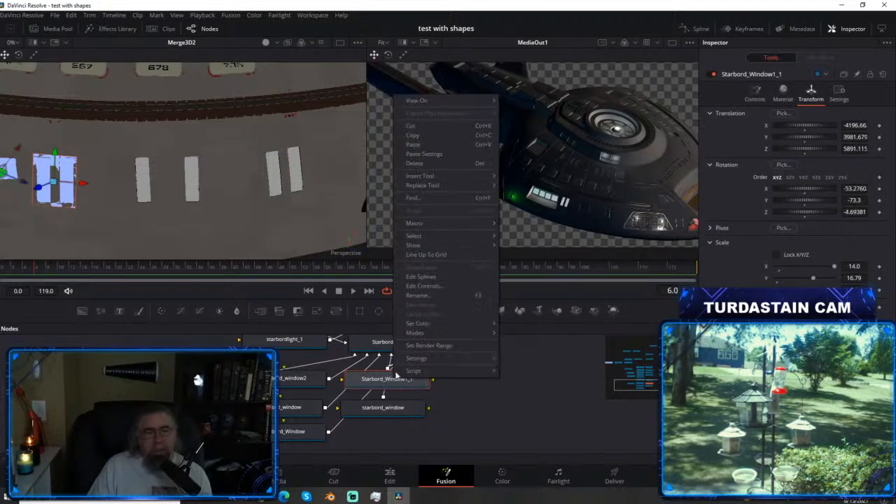
{"action": "left_click", "coordinate": [446, 145]}
{"action": "left_click_drag", "start_coordinate": [81, 185], "coordinate": [138, 186]}
{"action": "left_click", "coordinate": [162, 184]}
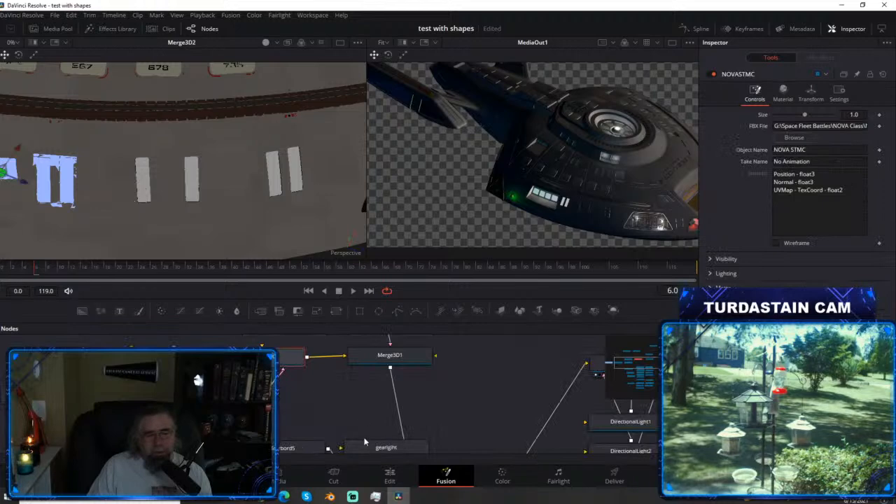
Arrange the nodes in a column below Starbord_Lights, ordered starbord_window, Starbord_Window1_1 and the unconnected Starbord_Window1_1_1.
{"action": "scroll", "coordinate": [356, 394], "scroll_direction": "down", "scroll_amount": 9}
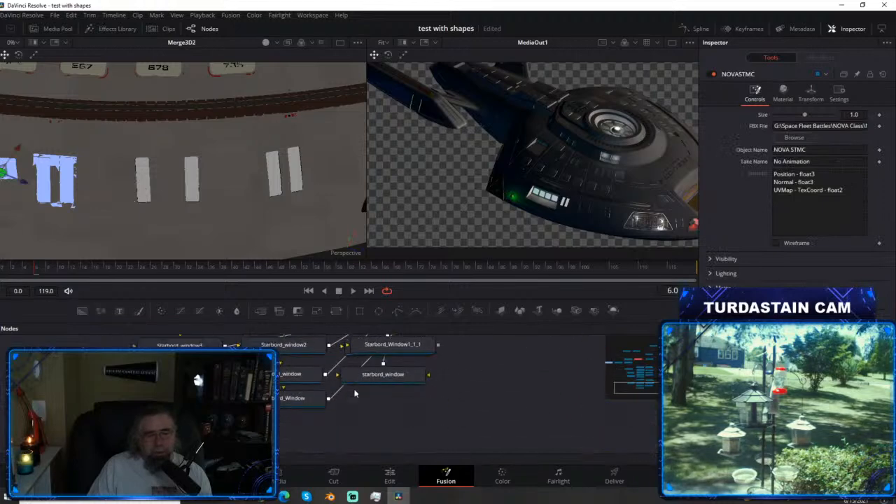
{"action": "scroll", "coordinate": [355, 393], "scroll_direction": "up", "scroll_amount": 1}
{"action": "scroll", "coordinate": [355, 394], "scroll_direction": "up", "scroll_amount": 2}
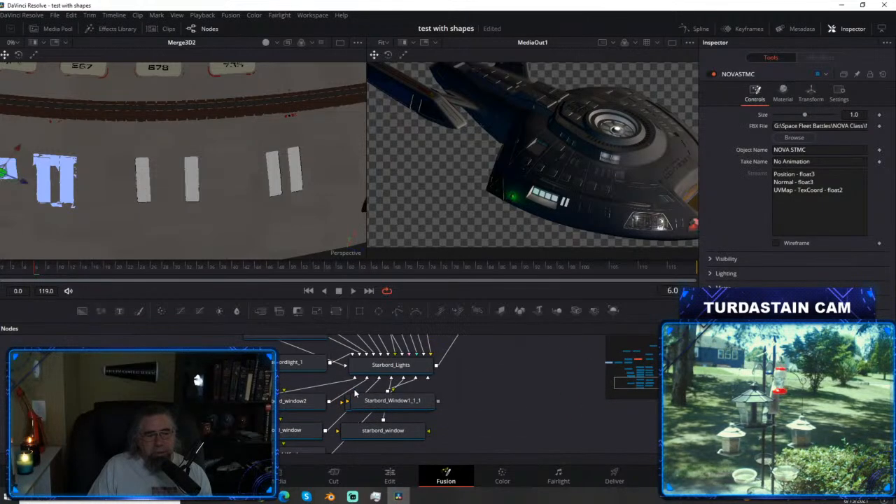
{"action": "scroll", "coordinate": [374, 422], "scroll_direction": "down", "scroll_amount": 4}
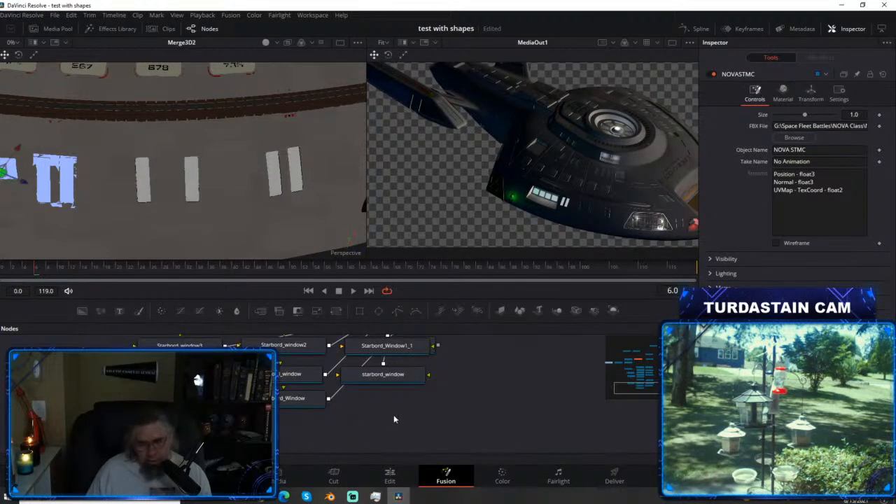
{"action": "left_click_drag", "start_coordinate": [406, 352], "coordinate": [390, 438]}
{"action": "left_click_drag", "start_coordinate": [384, 386], "coordinate": [383, 361]}
{"action": "left_click_drag", "start_coordinate": [383, 407], "coordinate": [376, 385]}
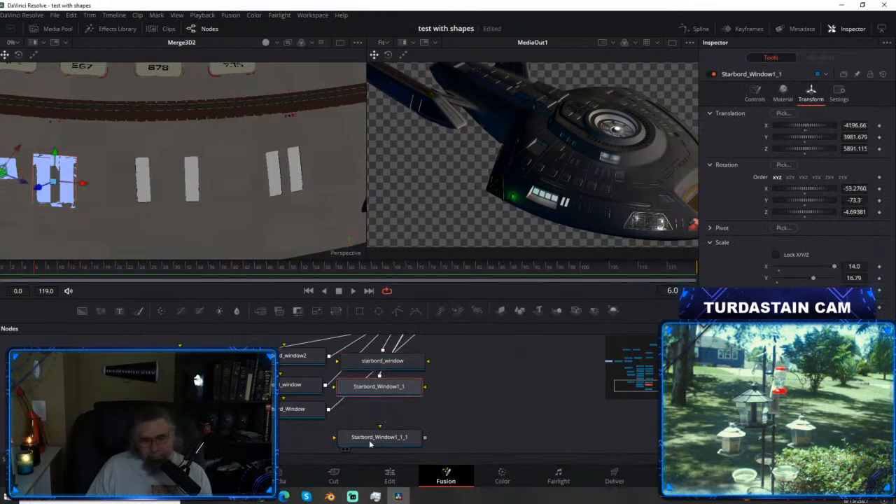
{"action": "left_click_drag", "start_coordinate": [369, 440], "coordinate": [370, 413]}
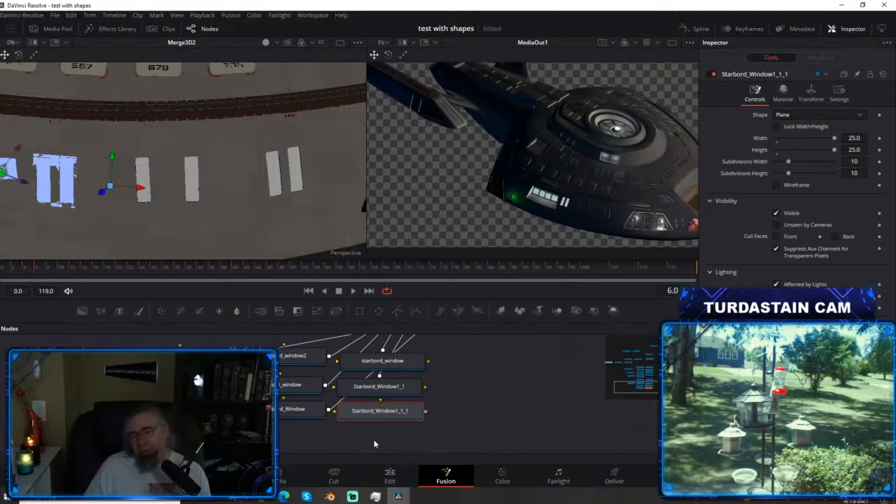
{"action": "left_click_drag", "start_coordinate": [379, 411], "coordinate": [379, 411]}
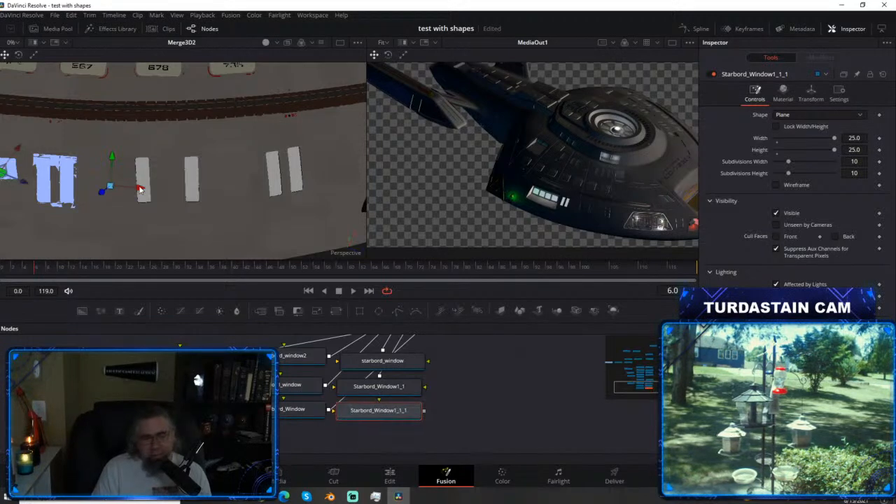
Move the Starbord_Window1_1_1 plane along its axes until it covers the next empty window slot on the hull.
{"action": "left_click_drag", "start_coordinate": [138, 189], "coordinate": [175, 190]}
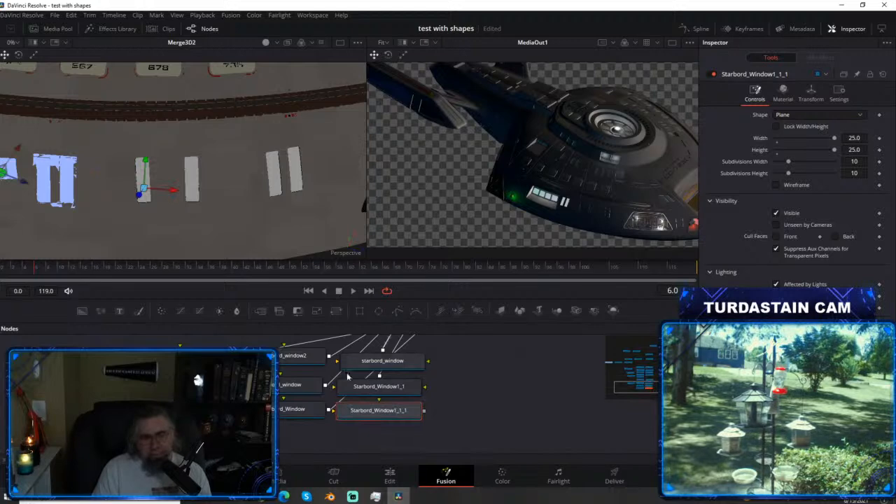
{"action": "left_click_drag", "start_coordinate": [462, 384], "coordinate": [453, 418]}
{"action": "left_click_drag", "start_coordinate": [415, 444], "coordinate": [380, 354]}
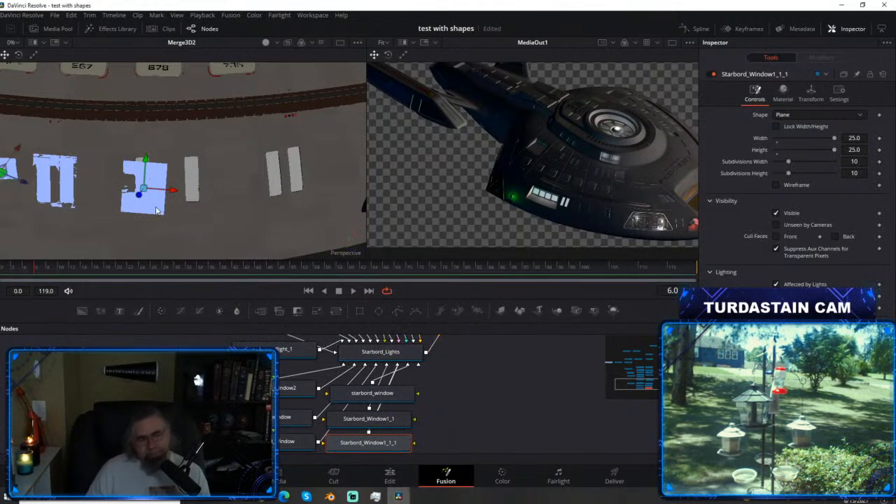
{"action": "left_click_drag", "start_coordinate": [166, 216], "coordinate": [155, 202]}
{"action": "scroll", "coordinate": [155, 199], "scroll_direction": "up", "scroll_amount": 5}
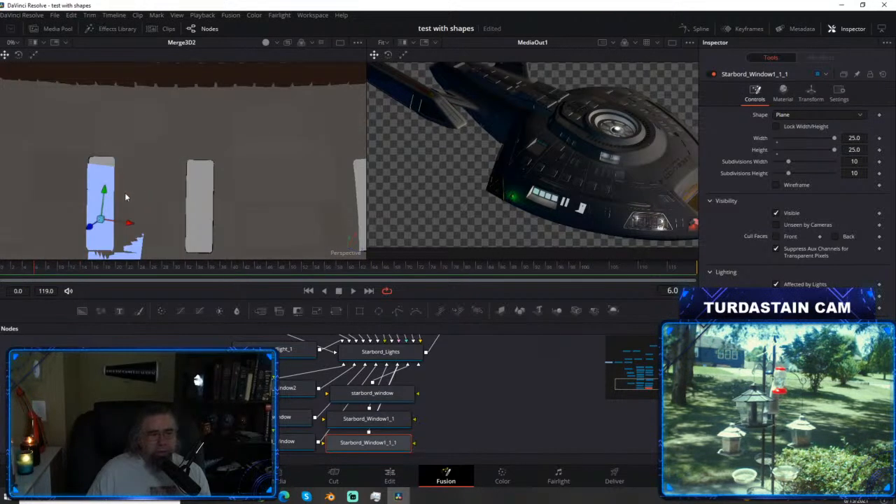
{"action": "left_click_drag", "start_coordinate": [105, 191], "coordinate": [107, 171]}
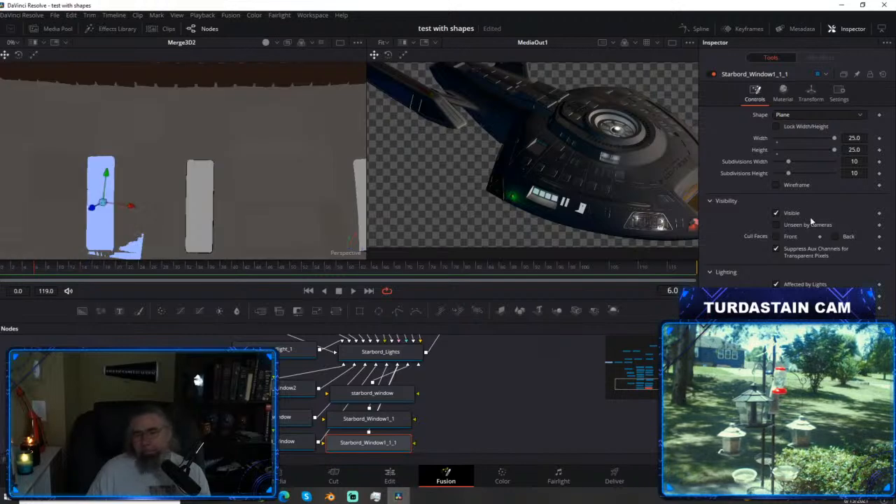
Set the Starbord_Window1_1_1 plane's Y rotation to -65.5, leaving its X rotation at -53.276.
{"action": "left_click", "coordinate": [810, 92]}
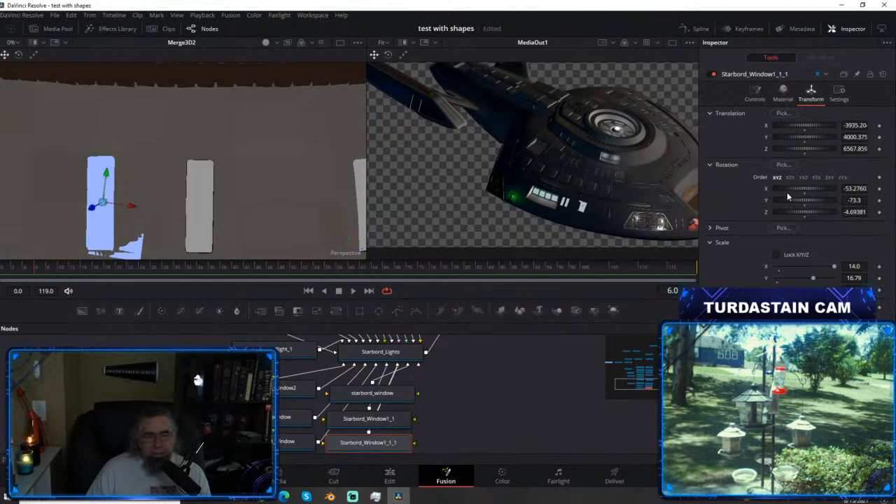
{"action": "left_click_drag", "start_coordinate": [788, 190], "coordinate": [790, 189]}
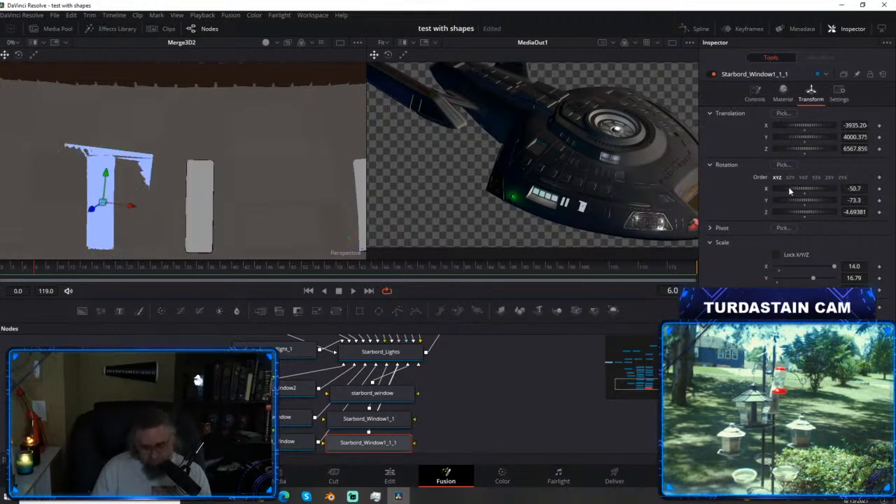
{"action": "key", "text": "ctrl+z"}
{"action": "left_click_drag", "start_coordinate": [809, 202], "coordinate": [806, 201]}
{"action": "left_click_drag", "start_coordinate": [809, 200], "coordinate": [810, 201]}
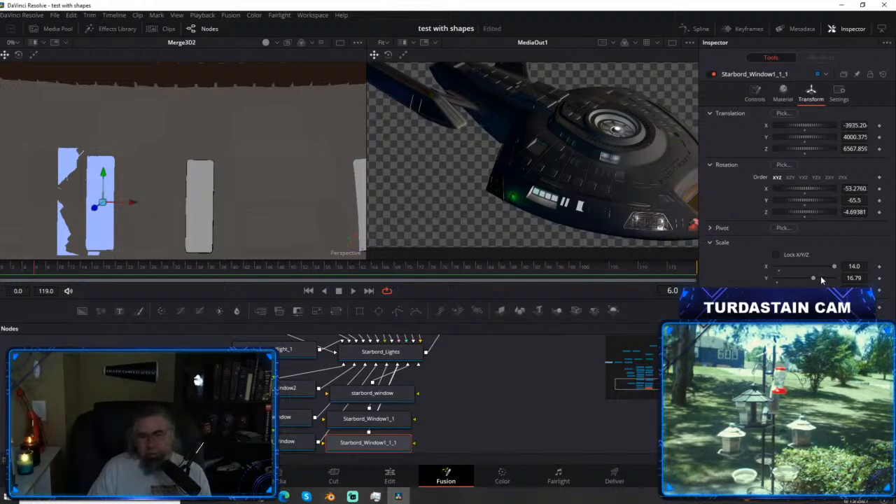
Scale the Starbord_Window1_1_1 plane to 6.39 on X and 14.95 on Y, and save the project.
{"action": "mouse_move", "coordinate": [814, 278]}
{"action": "left_mouse_down"}
{"action": "mouse_move", "coordinate": [817, 265]}
{"action": "mouse_move", "coordinate": [803, 267]}
{"action": "left_mouse_up"}
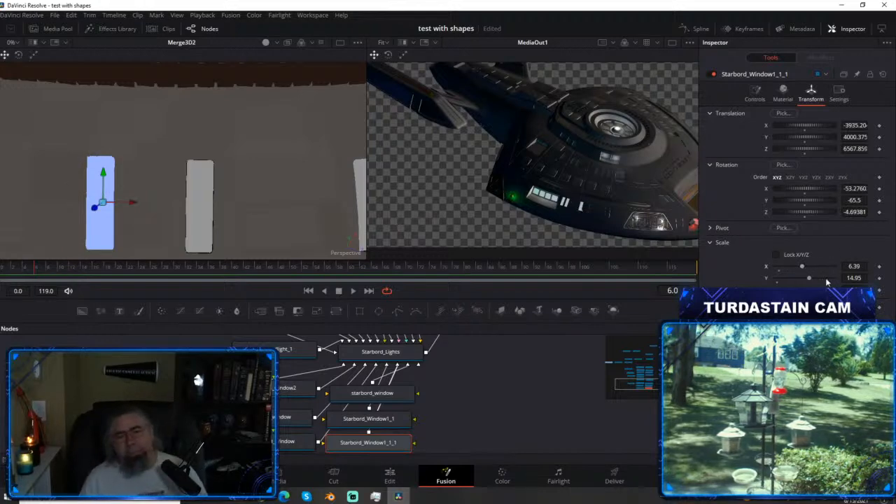
{"action": "key", "text": "ctrl+s"}
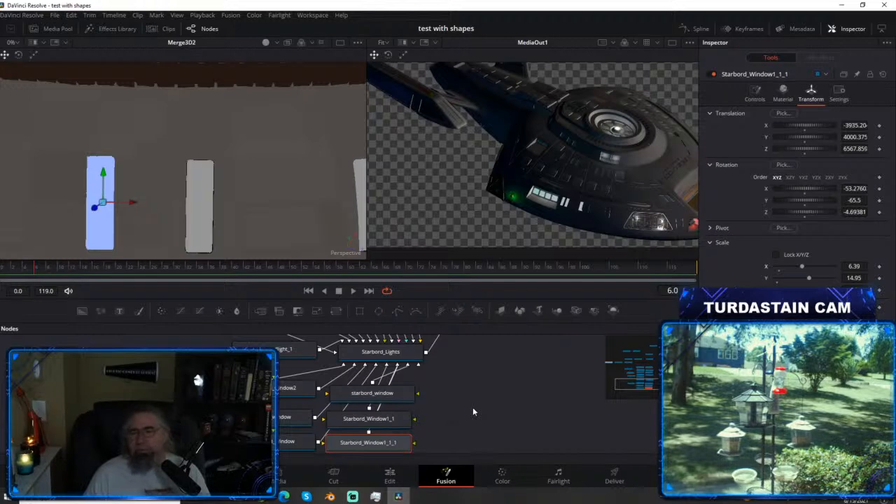
{"action": "left_click", "coordinate": [358, 497]}
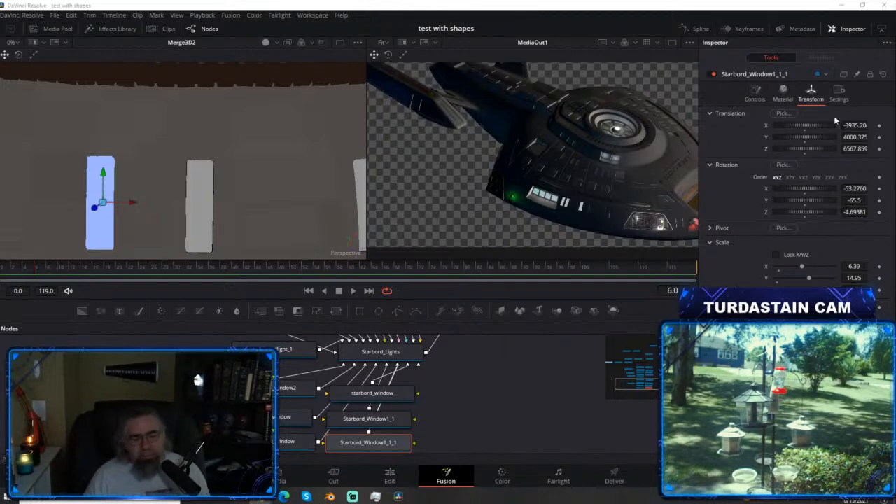
Duplicate the Starbord_Window1_1_1 node and connect the copy to the Starbord_Lights merge.
{"action": "left_click_drag", "start_coordinate": [362, 450], "coordinate": [367, 450]}
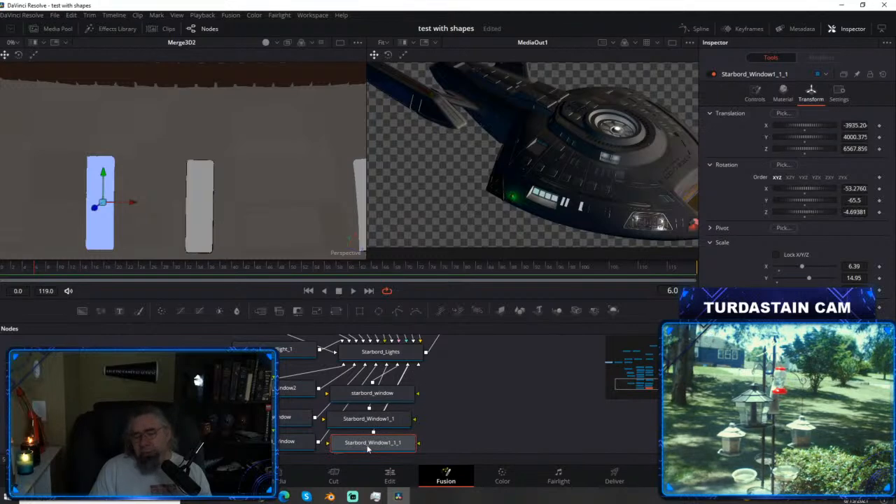
{"action": "right_click", "coordinate": [369, 450]}
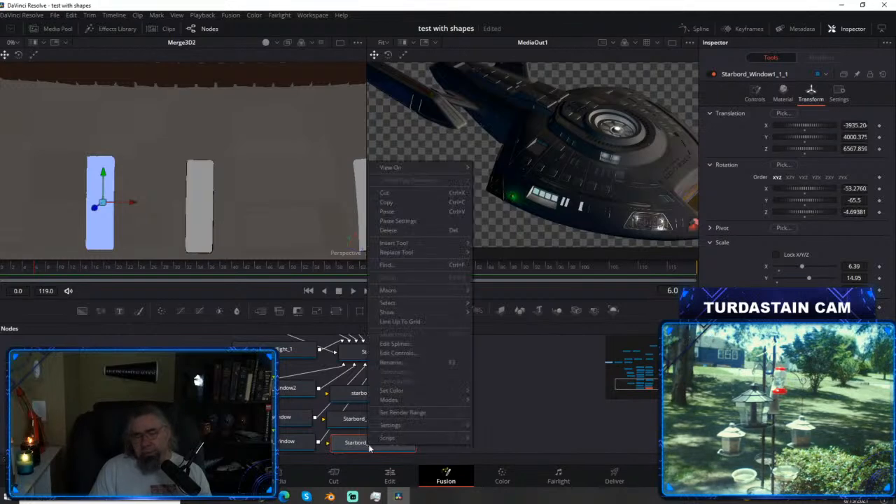
{"action": "left_click", "coordinate": [399, 203]}
{"action": "right_click", "coordinate": [467, 436]}
{"action": "mouse_move", "coordinate": [528, 294]}
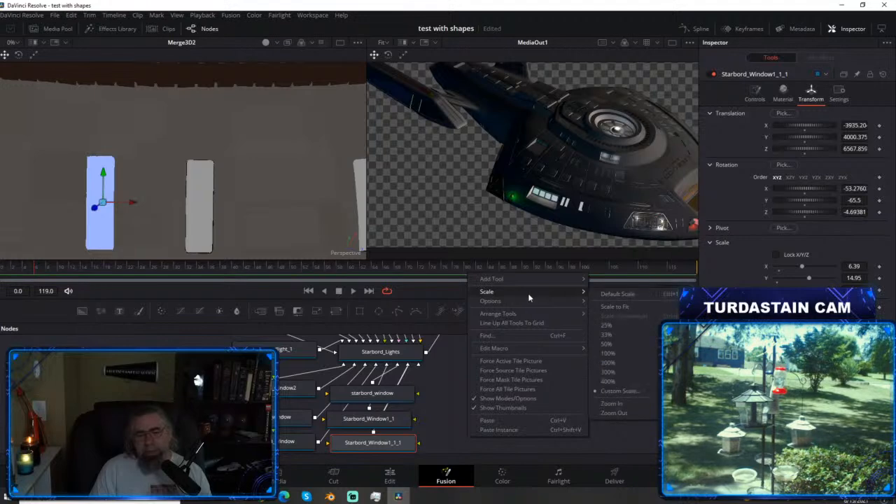
{"action": "left_click", "coordinate": [488, 420]}
{"action": "left_click_drag", "start_coordinate": [449, 433], "coordinate": [461, 390]}
{"action": "left_click_drag", "start_coordinate": [517, 384], "coordinate": [426, 341]}
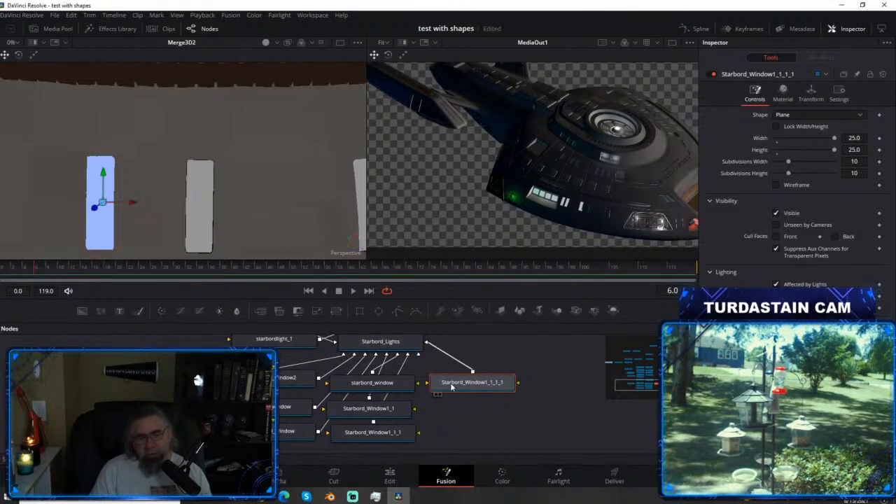
Move the duplicated window plane onto the neighbouring window slot and check its tilt against the hull from a low angle.
{"action": "left_click_drag", "start_coordinate": [132, 204], "coordinate": [226, 203]}
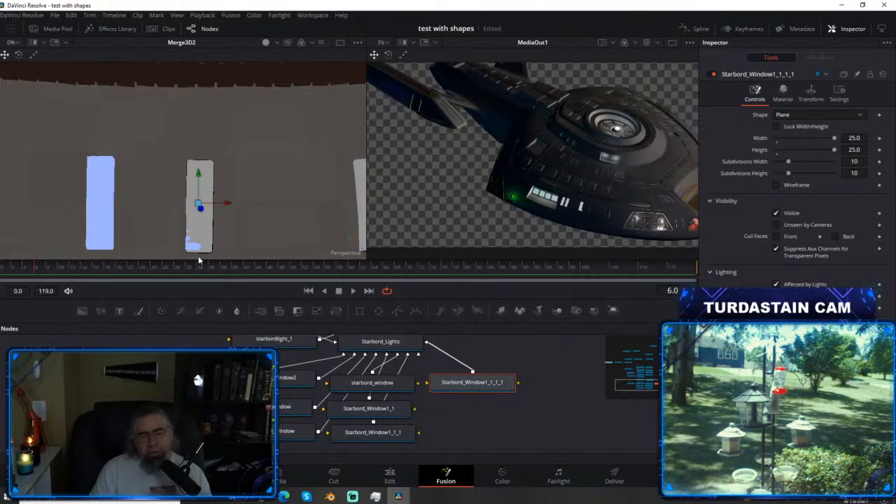
{"action": "left_click_drag", "start_coordinate": [244, 225], "coordinate": [242, 199]}
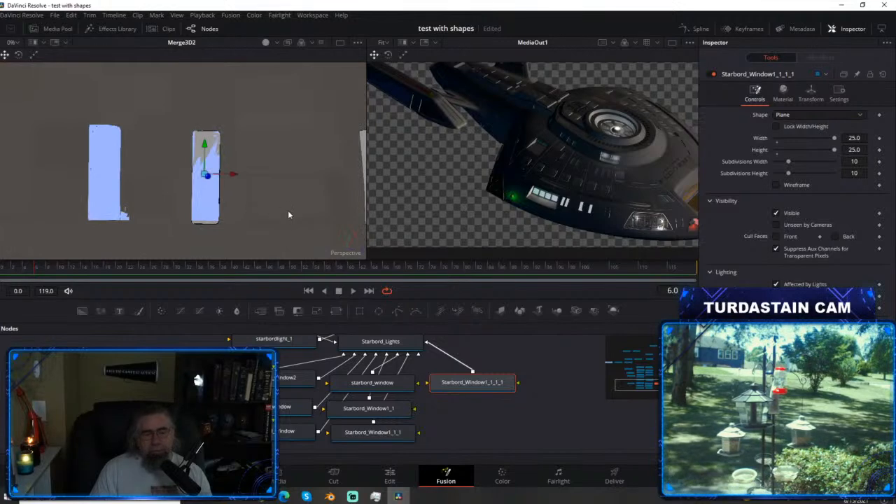
{"action": "left_click_drag", "start_coordinate": [269, 220], "coordinate": [124, 126]}
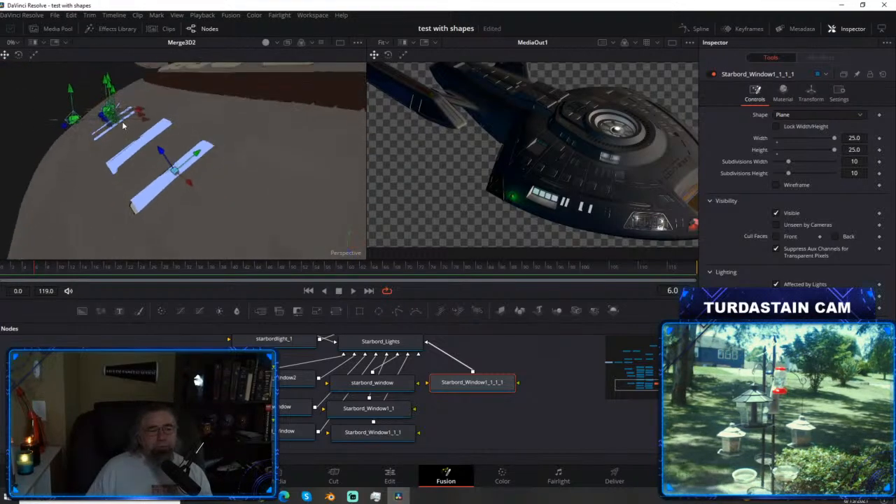
{"action": "left_click_drag", "start_coordinate": [195, 160], "coordinate": [163, 190]}
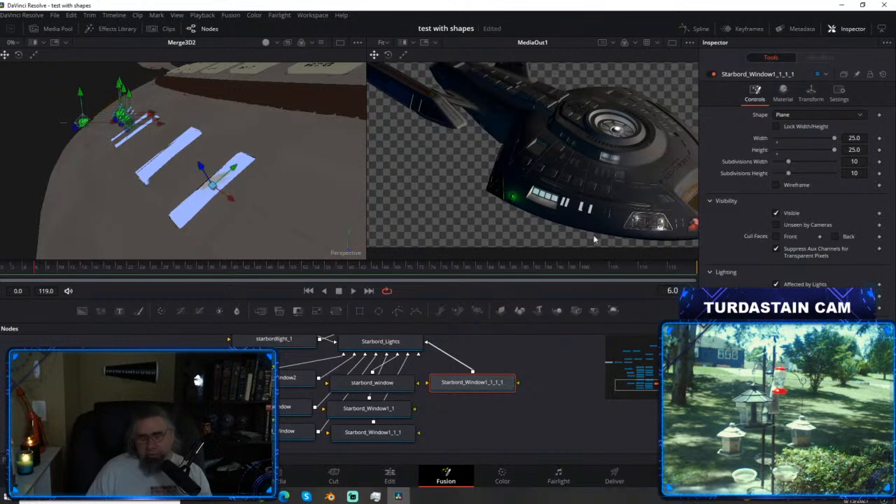
{"action": "key", "text": "w"}
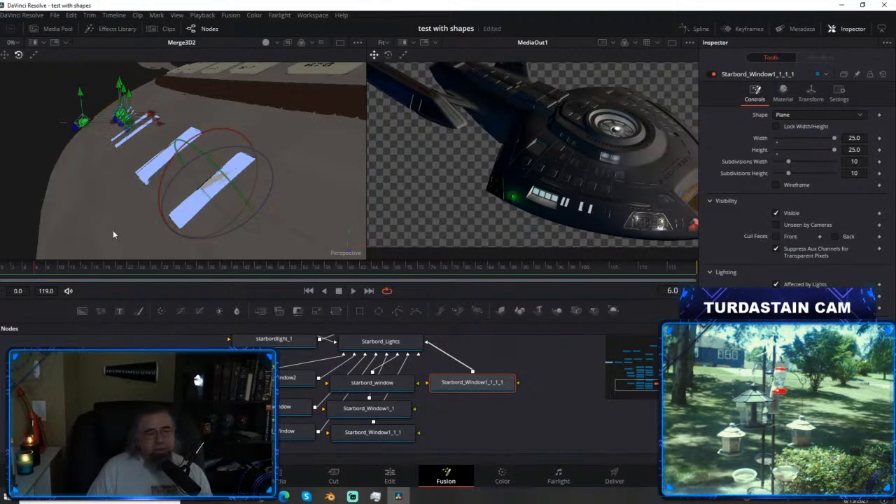
{"action": "left_click_drag", "start_coordinate": [231, 256], "coordinate": [192, 196]}
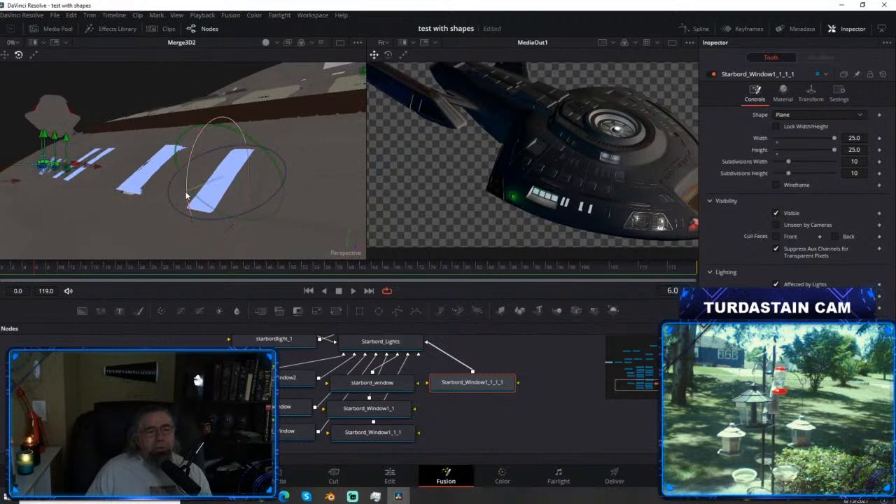
{"action": "left_click_drag", "start_coordinate": [148, 216], "coordinate": [240, 152]}
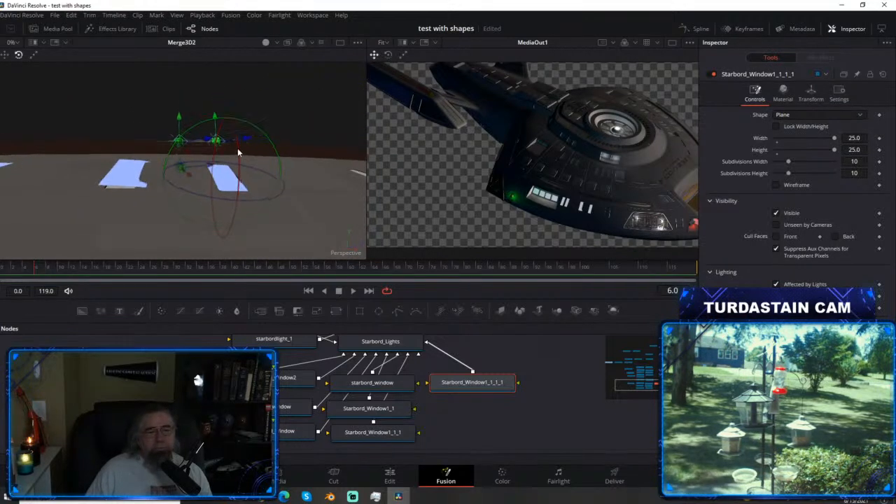
Rotate the Starbord_Window1_1_1 plane to about -55.48 on X, -66.73 on Y and -0.33 on Z to match the hull.
{"action": "left_click", "coordinate": [112, 186]}
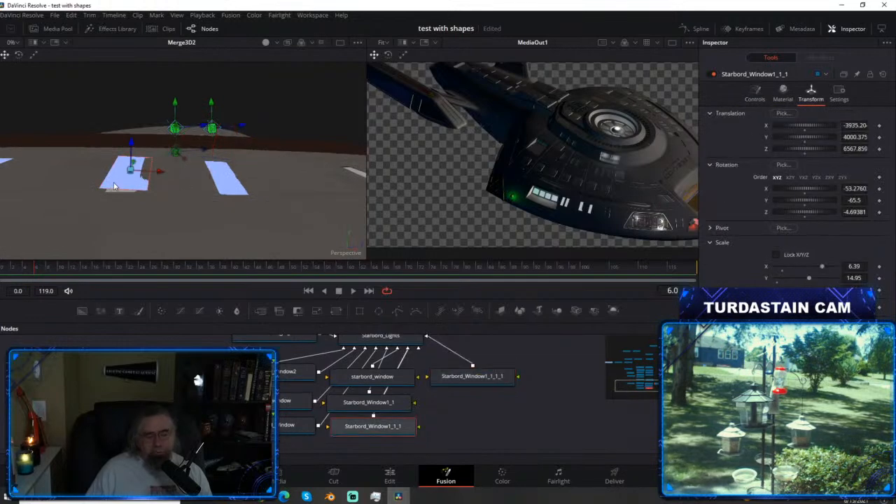
{"action": "key", "text": "w"}
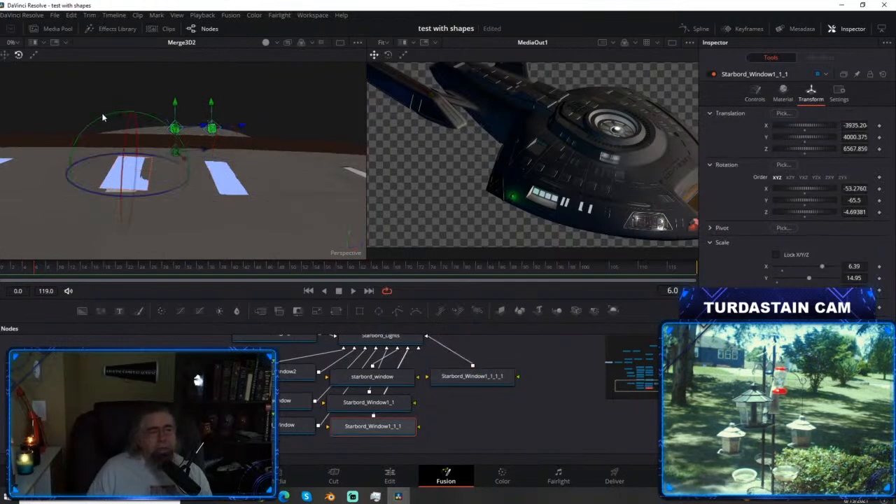
{"action": "left_click_drag", "start_coordinate": [101, 119], "coordinate": [124, 135]}
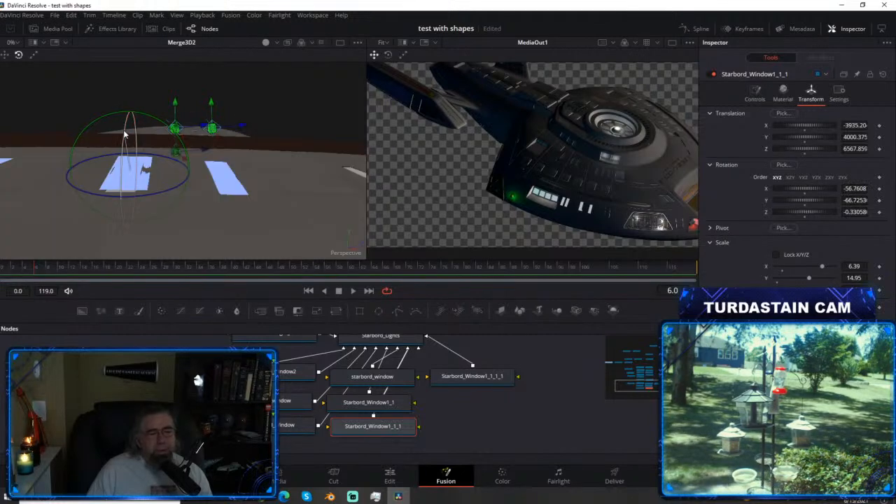
{"action": "left_click_drag", "start_coordinate": [124, 135], "coordinate": [125, 137]}
Lower the Starbord_Window1_1_1 plane toward the hull, to about -3931.07, 3993.76, 6566.07 in X, Y and Z.
{"action": "key", "text": "q"}
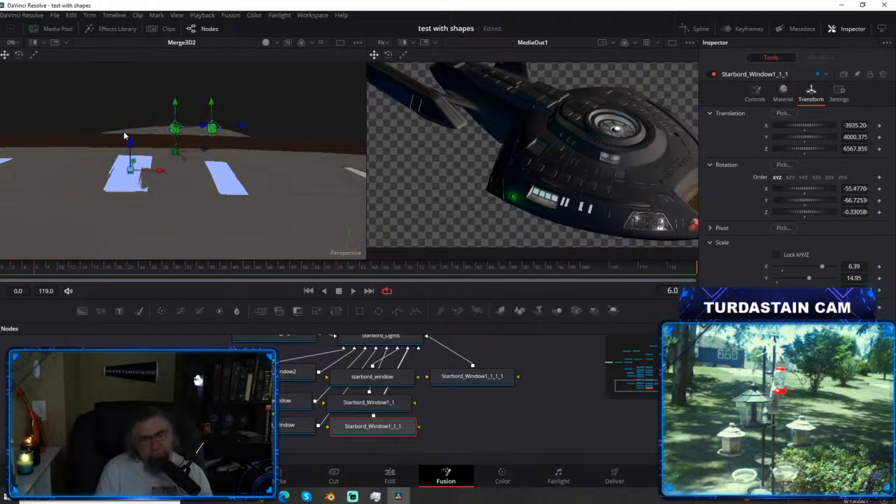
{"action": "left_click", "coordinate": [128, 140]}
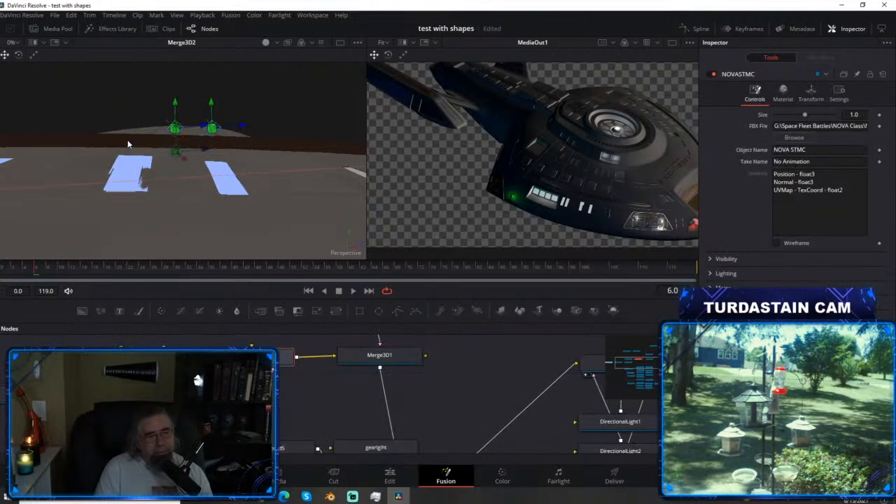
{"action": "left_click", "coordinate": [128, 167]}
{"action": "left_click_drag", "start_coordinate": [130, 145], "coordinate": [128, 148]}
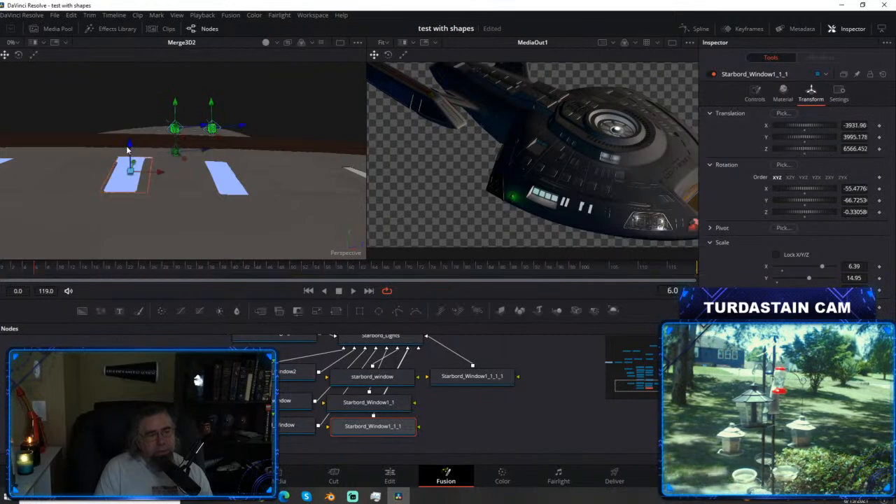
{"action": "key", "text": "ctrl+z"}
{"action": "left_click_drag", "start_coordinate": [129, 145], "coordinate": [129, 149]}
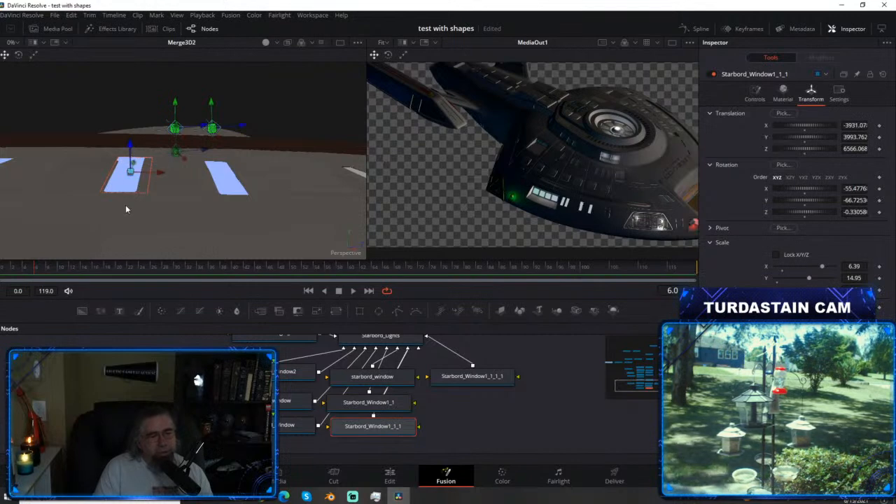
Fine-tune the Starbord_Window1_1_1 plane's X rotation to about -56.75 and save the project.
{"action": "key", "text": "r"}
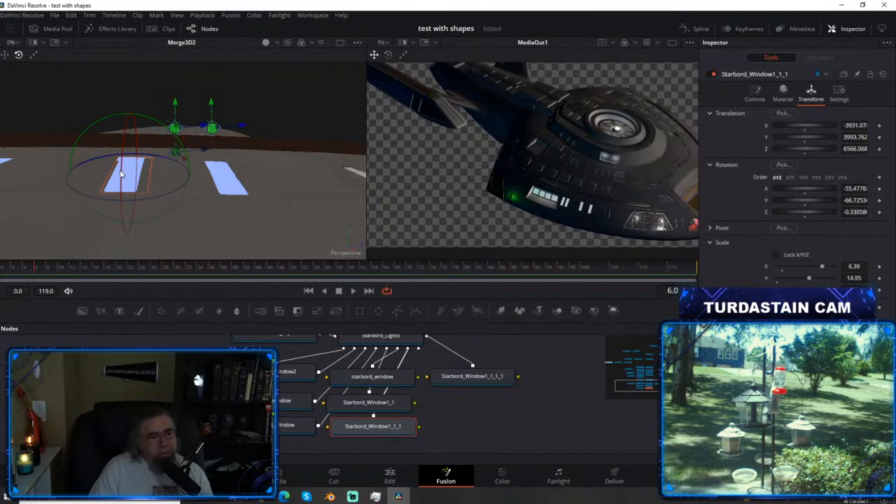
{"action": "left_click_drag", "start_coordinate": [120, 174], "coordinate": [121, 172]}
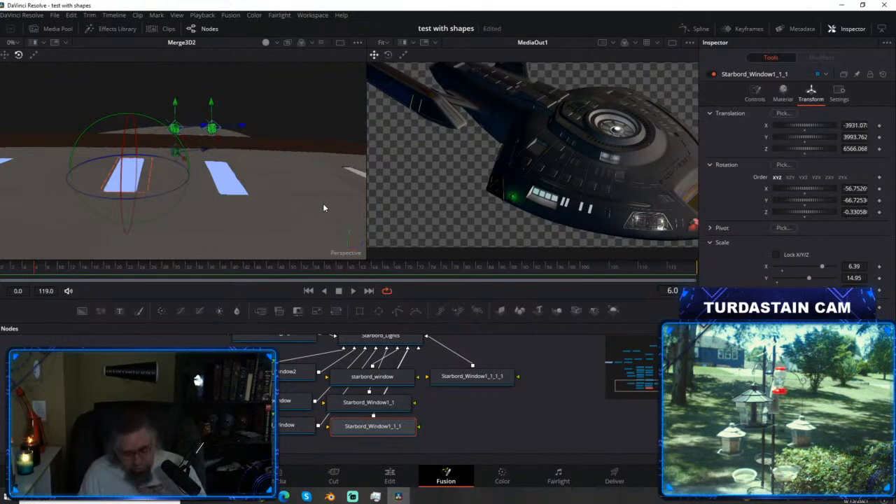
{"action": "key", "text": "ctrl+s"}
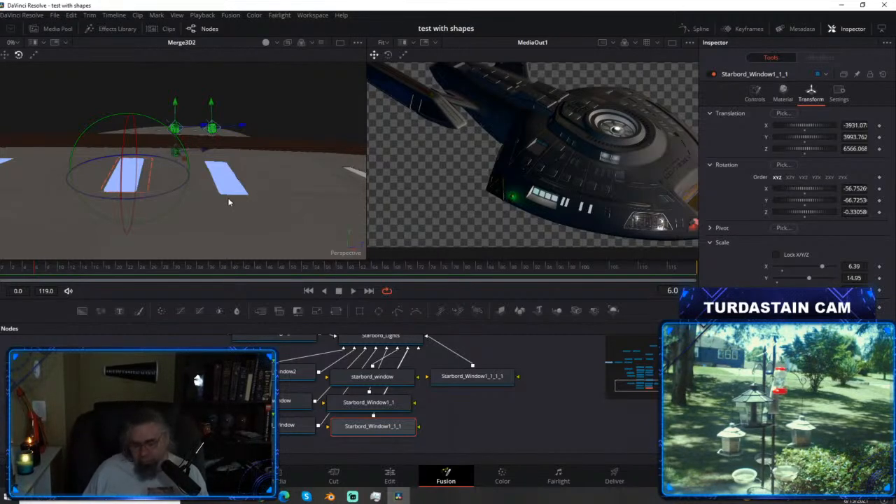
Examine the fit of the placed window planes and the next pair of uncovered window slots on the hull.
{"action": "left_click_drag", "start_coordinate": [289, 167], "coordinate": [221, 252]}
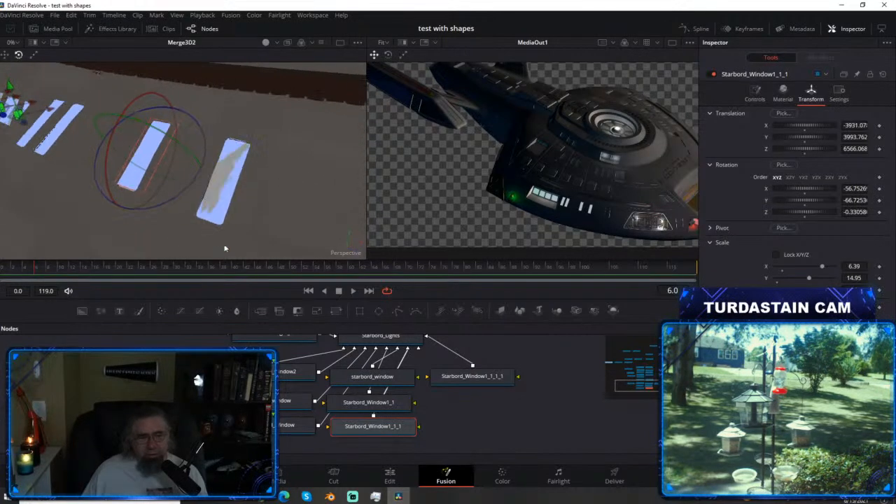
{"action": "left_click", "coordinate": [218, 211]}
{"action": "mouse_move", "coordinate": [304, 229]}
{"action": "left_mouse_down"}
{"action": "mouse_move", "coordinate": [278, 236]}
{"action": "mouse_move", "coordinate": [187, 154]}
{"action": "mouse_move", "coordinate": [209, 139]}
{"action": "mouse_move", "coordinate": [242, 208]}
{"action": "mouse_move", "coordinate": [250, 176]}
{"action": "mouse_move", "coordinate": [280, 192]}
{"action": "mouse_move", "coordinate": [198, 180]}
{"action": "mouse_move", "coordinate": [269, 199]}
{"action": "mouse_move", "coordinate": [296, 224]}
{"action": "mouse_move", "coordinate": [332, 224]}
{"action": "mouse_move", "coordinate": [297, 216]}
{"action": "mouse_move", "coordinate": [310, 219]}
{"action": "left_mouse_up"}
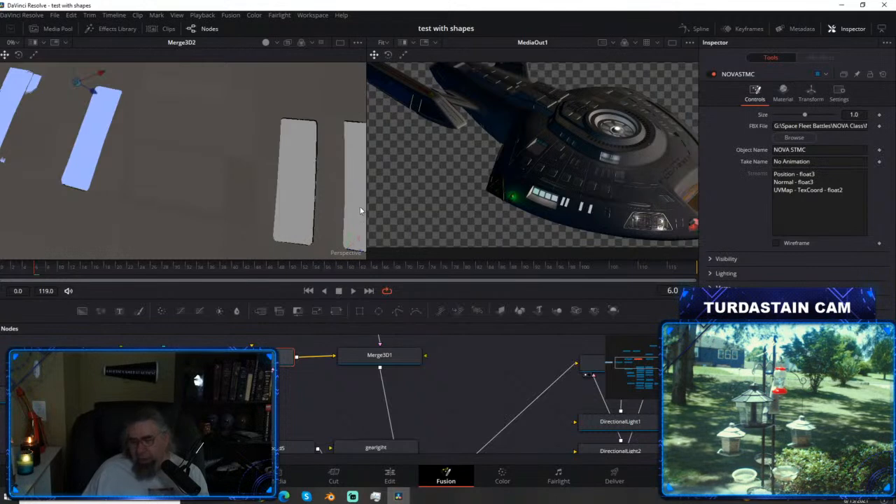
{"action": "left_click_drag", "start_coordinate": [312, 202], "coordinate": [265, 183]}
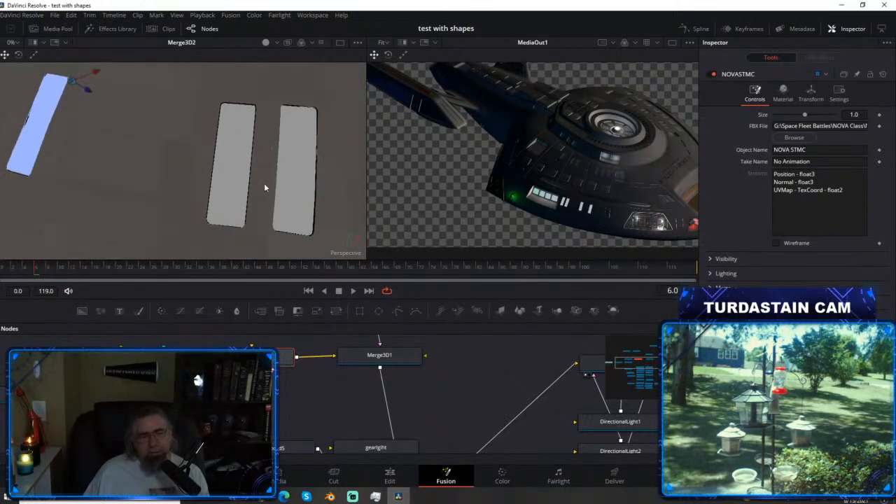
{"action": "scroll", "coordinate": [263, 182], "scroll_direction": "down", "scroll_amount": 6}
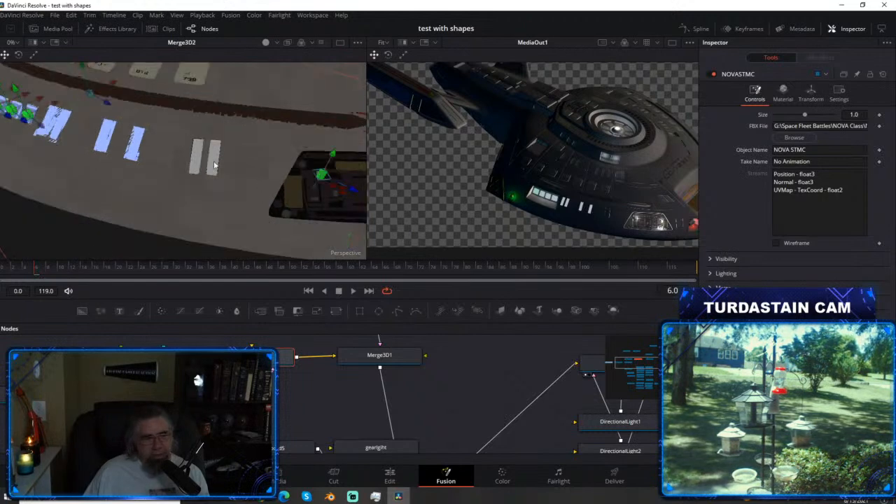
Duplicate the Starbord_Window1_1_1 node and connect the copy to the Starbord_Lights merge.
{"action": "scroll", "coordinate": [206, 168], "scroll_direction": "up", "scroll_amount": 4}
{"action": "scroll", "coordinate": [213, 176], "scroll_direction": "up", "scroll_amount": 1}
{"action": "scroll", "coordinate": [213, 176], "scroll_direction": "down", "scroll_amount": 1}
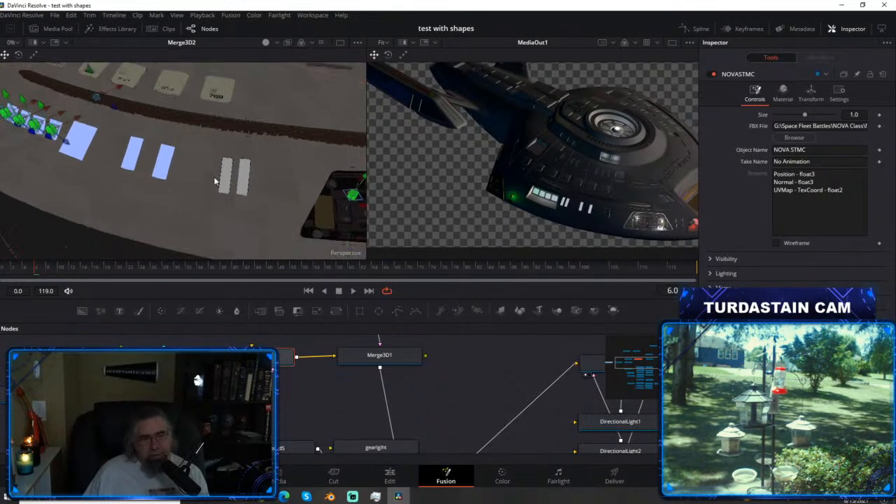
{"action": "left_click", "coordinate": [161, 170]}
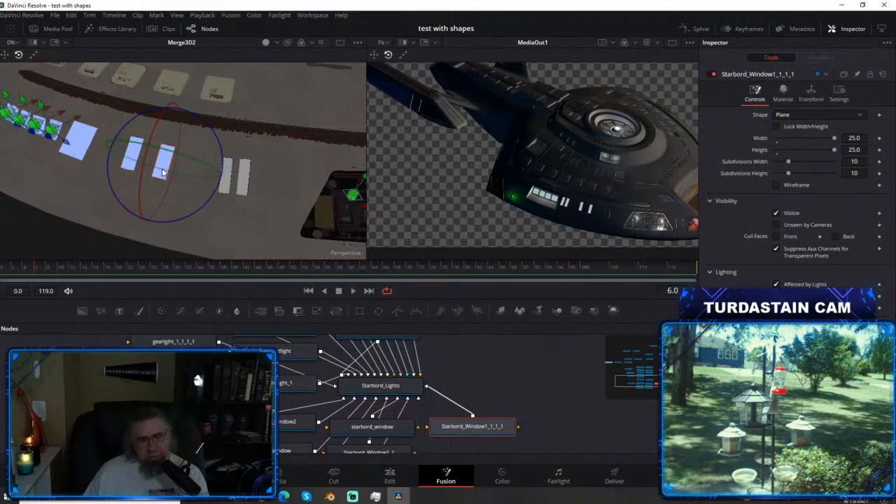
{"action": "right_click", "coordinate": [494, 141]}
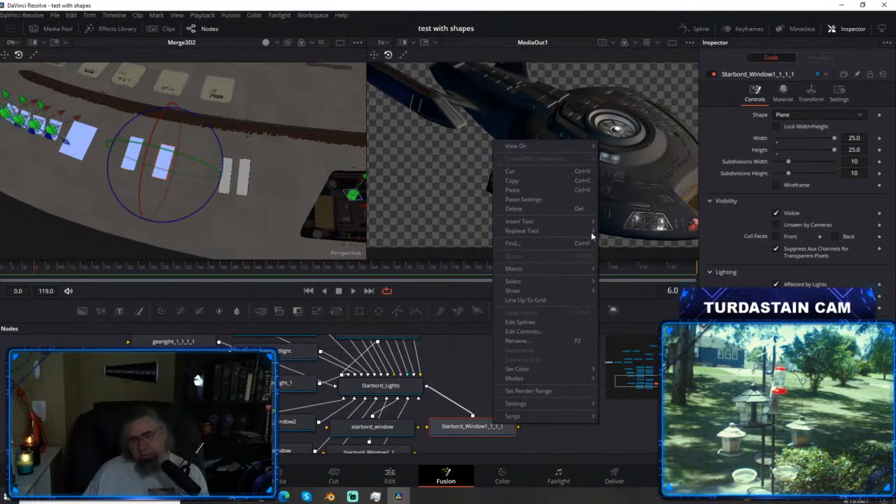
{"action": "left_click", "coordinate": [536, 181]}
{"action": "right_click", "coordinate": [557, 432]}
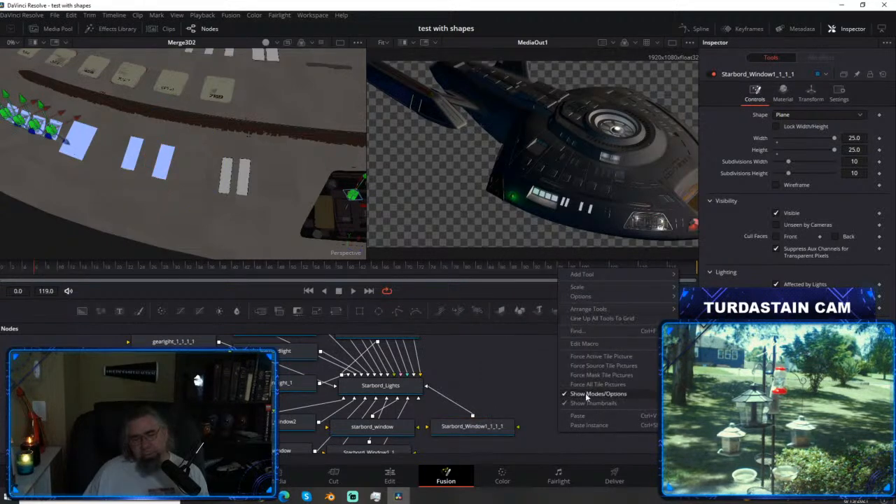
{"action": "left_click", "coordinate": [577, 416]}
{"action": "left_click_drag", "start_coordinate": [544, 429], "coordinate": [408, 382]}
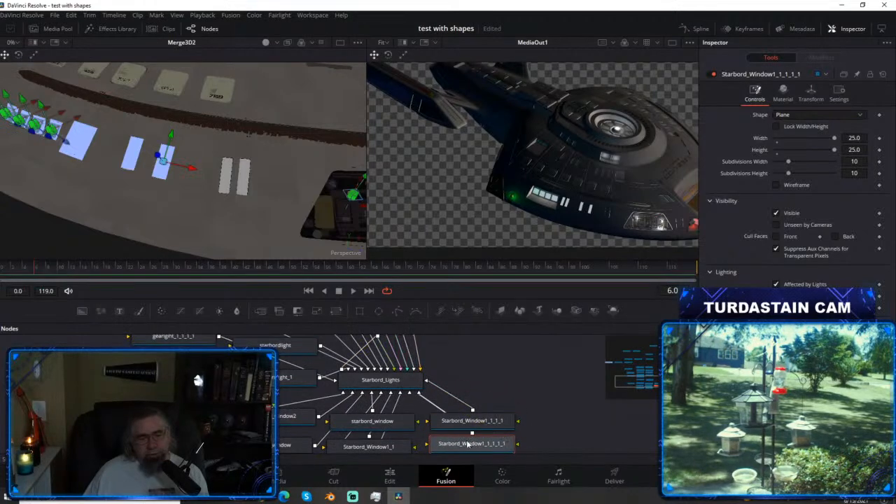
Move the duplicated plane over the next pair of window slots, to about -3465.89, 3976.81, 7620.52 in X, Y and Z.
{"action": "left_click_drag", "start_coordinate": [189, 169], "coordinate": [263, 183]}
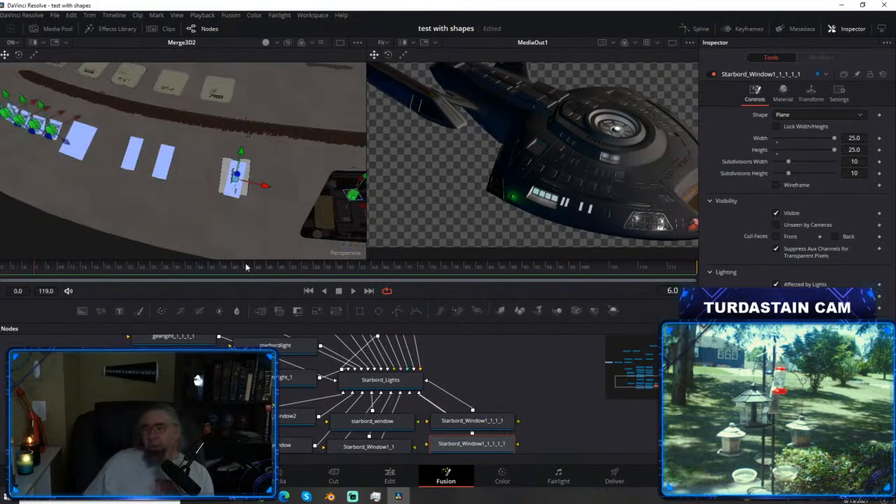
{"action": "scroll", "coordinate": [192, 182], "scroll_direction": "up", "scroll_amount": 3}
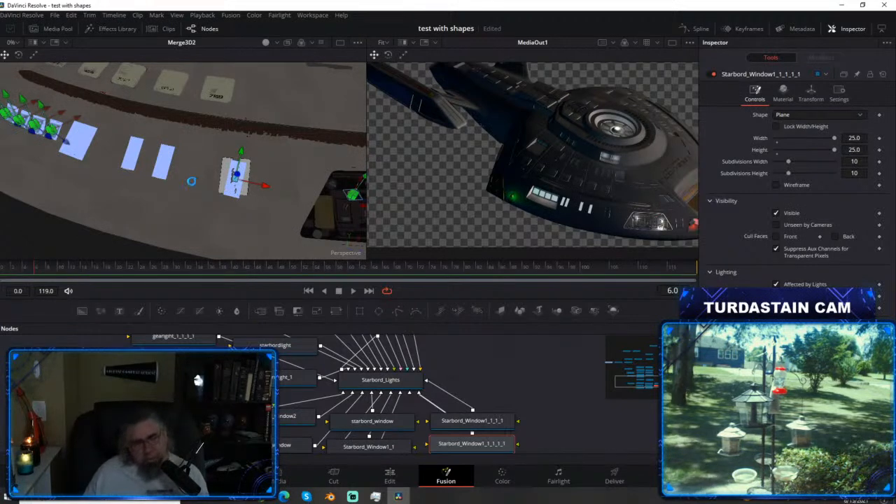
{"action": "scroll", "coordinate": [222, 191], "scroll_direction": "up", "scroll_amount": 3}
{"action": "scroll", "coordinate": [252, 197], "scroll_direction": "down", "scroll_amount": 4}
{"action": "left_click_drag", "start_coordinate": [264, 188], "coordinate": [276, 203]}
{"action": "scroll", "coordinate": [200, 181], "scroll_direction": "up", "scroll_amount": 5}
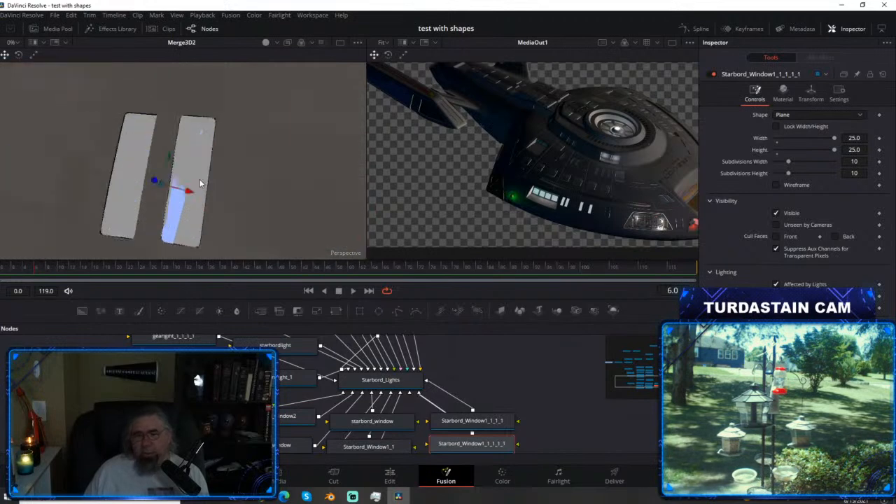
{"action": "scroll", "coordinate": [201, 183], "scroll_direction": "down", "scroll_amount": 4}
{"action": "mouse_move", "coordinate": [200, 183]}
{"action": "left_mouse_down"}
{"action": "mouse_move", "coordinate": [219, 190]}
{"action": "mouse_move", "coordinate": [225, 154]}
{"action": "mouse_move", "coordinate": [202, 210]}
{"action": "mouse_move", "coordinate": [232, 207]}
{"action": "mouse_move", "coordinate": [190, 186]}
{"action": "mouse_move", "coordinate": [198, 192]}
{"action": "left_mouse_up"}
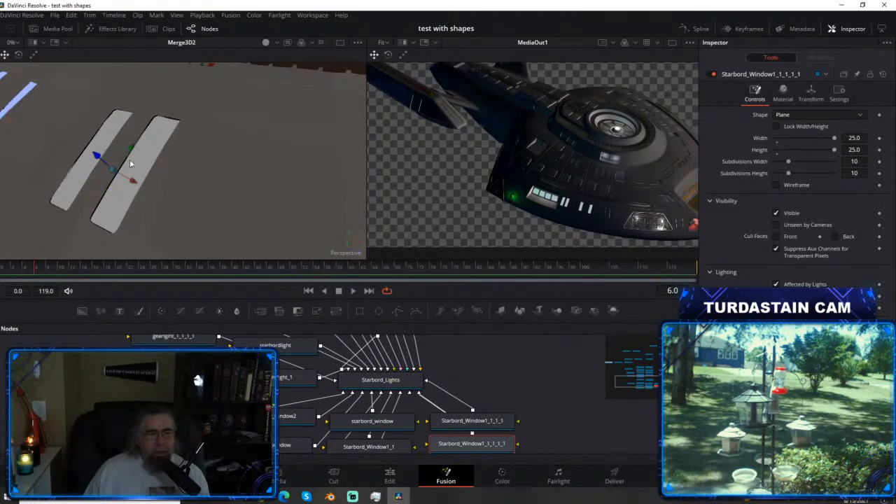
{"action": "left_click_drag", "start_coordinate": [130, 150], "coordinate": [103, 160]}
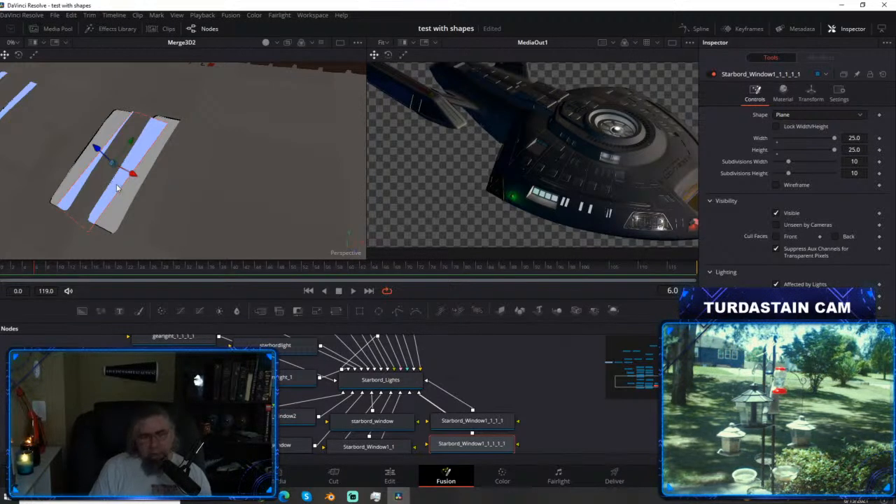
Rotate the Starbord_Window1_1_1_1 plane to -57.0 on X and about -59.79 on Y and 3.70 on Z to match the hull.
{"action": "key", "text": "r"}
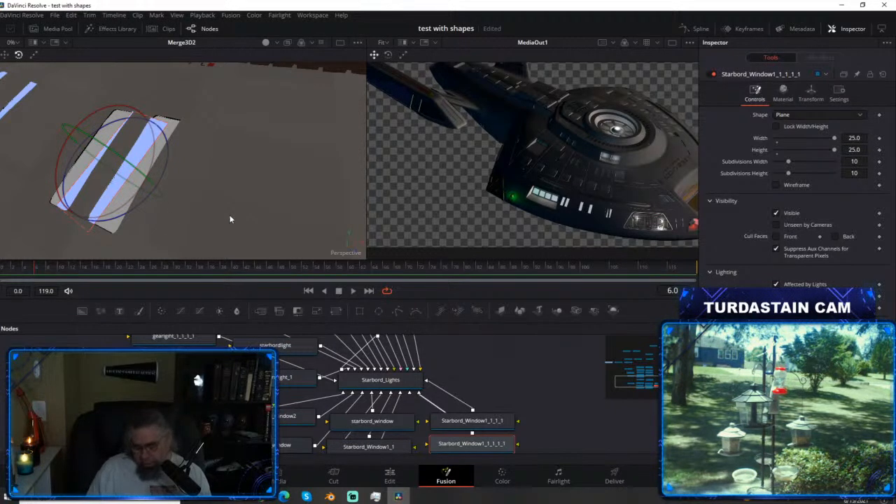
{"action": "left_click_drag", "start_coordinate": [249, 217], "coordinate": [282, 222]}
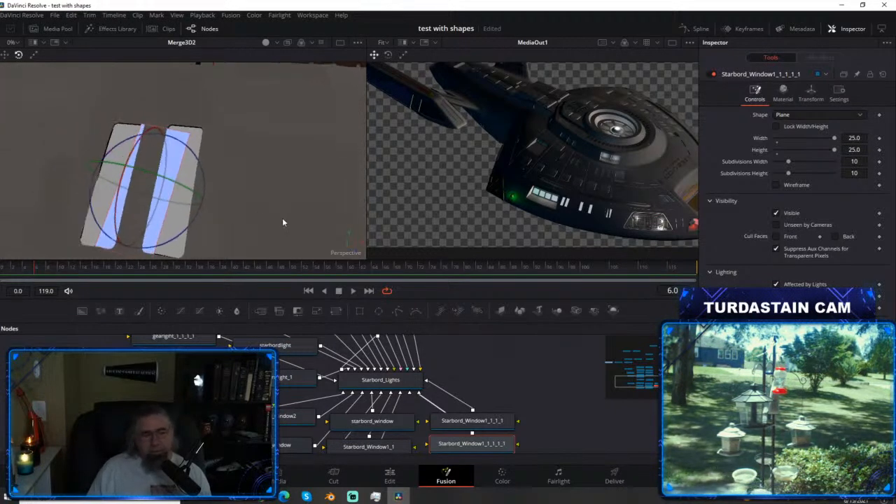
{"action": "left_click_drag", "start_coordinate": [204, 187], "coordinate": [205, 179]}
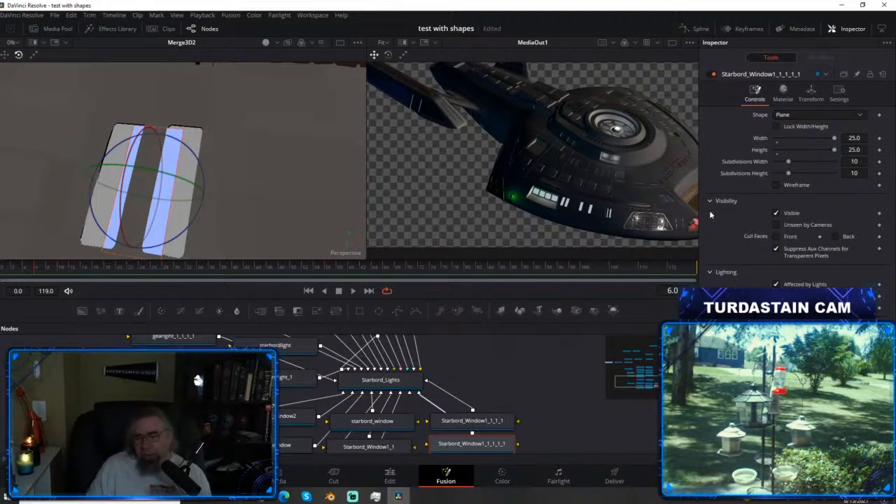
{"action": "left_click", "coordinate": [810, 92]}
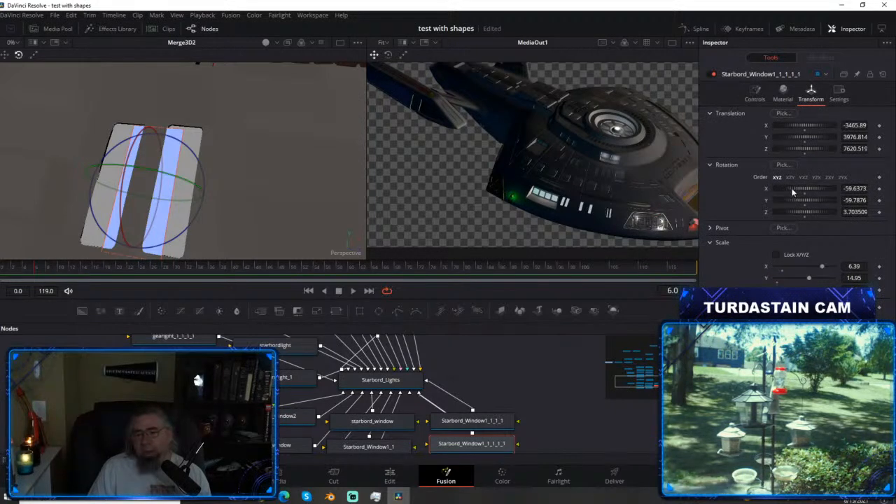
{"action": "left_click_drag", "start_coordinate": [793, 193], "coordinate": [793, 193]}
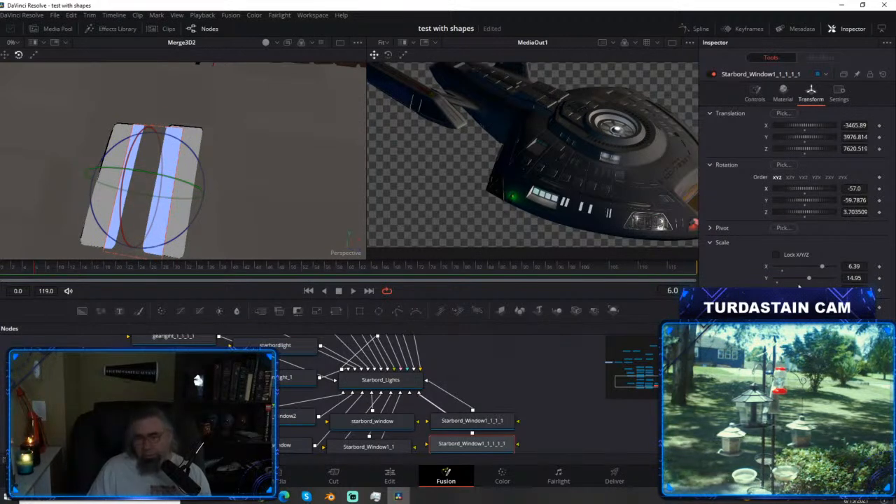
Try widening the Starbord_Window1_1_1_1 plane with an X scale of about 7.307.
{"action": "left_click_drag", "start_coordinate": [822, 268], "coordinate": [834, 266]}
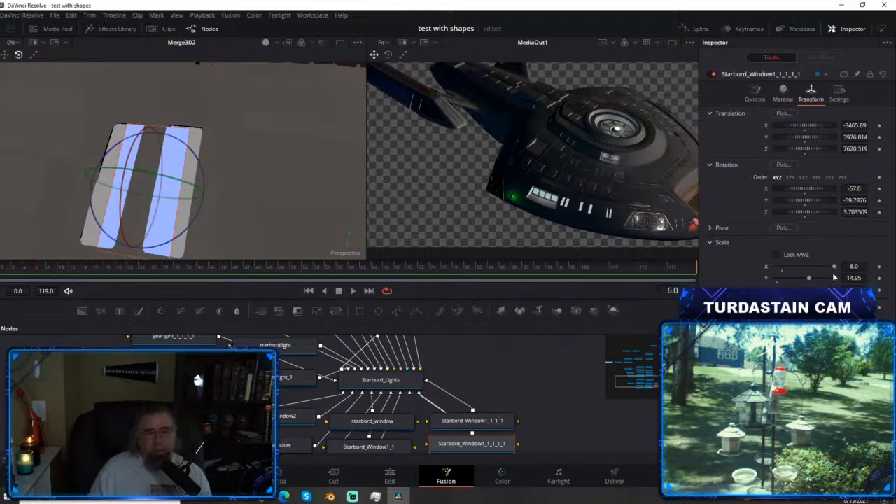
{"action": "key", "text": "1"}
{"action": "left_click_drag", "start_coordinate": [841, 267], "coordinate": [829, 267]}
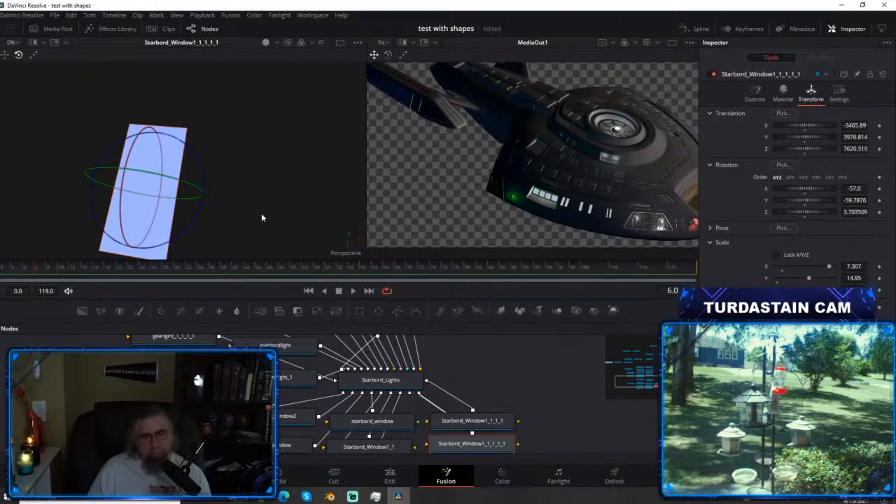
Try the Merge3D3 and Merge3D1 nodes in the perspective viewer to bring back the hull with its window planes.
{"action": "scroll", "coordinate": [261, 214], "scroll_direction": "down", "scroll_amount": 10}
{"action": "scroll", "coordinate": [262, 214], "scroll_direction": "up", "scroll_amount": 10}
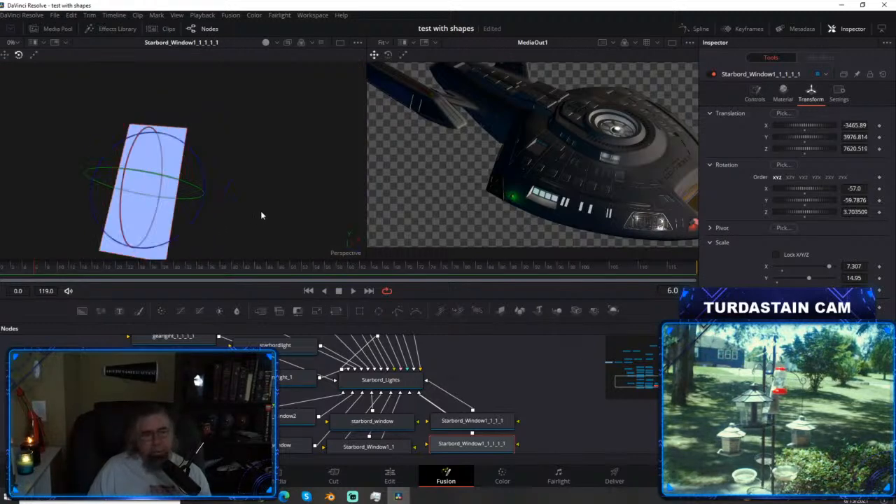
{"action": "scroll", "coordinate": [261, 214], "scroll_direction": "down", "scroll_amount": 2}
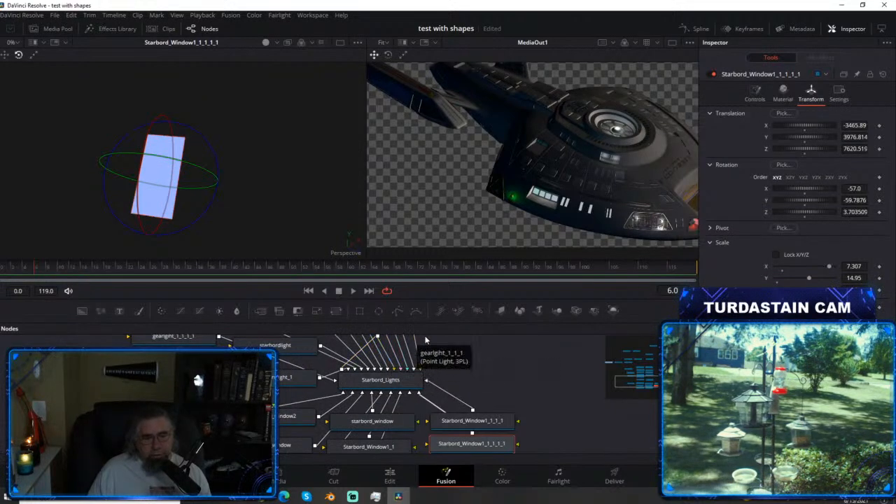
{"action": "scroll", "coordinate": [423, 335], "scroll_direction": "down", "scroll_amount": 3}
{"action": "scroll", "coordinate": [458, 357], "scroll_direction": "up", "scroll_amount": 4}
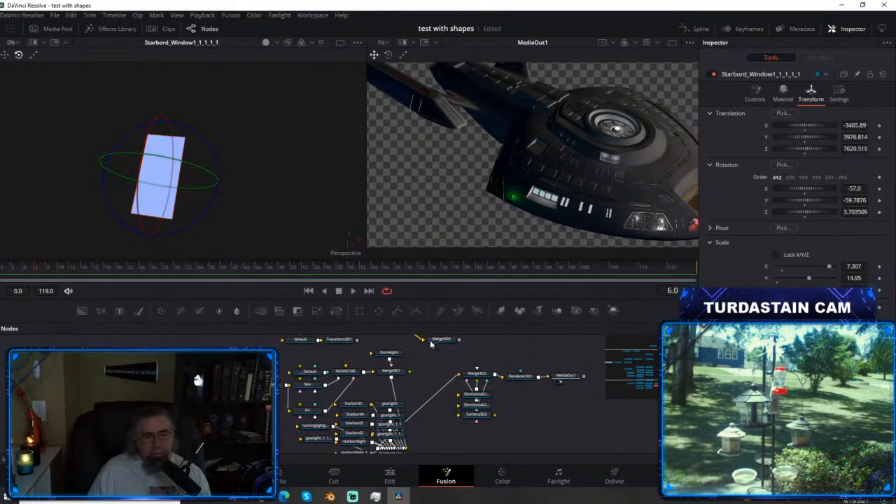
{"action": "left_click", "coordinate": [431, 343]}
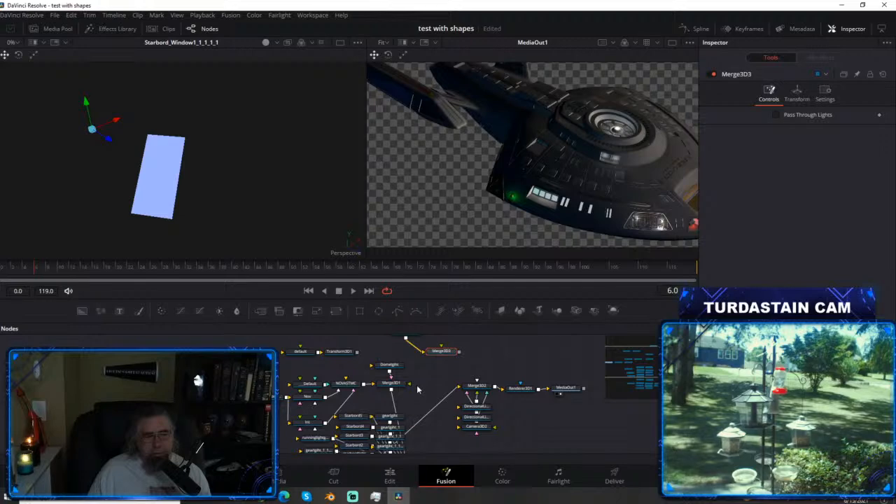
{"action": "left_click", "coordinate": [432, 357]}
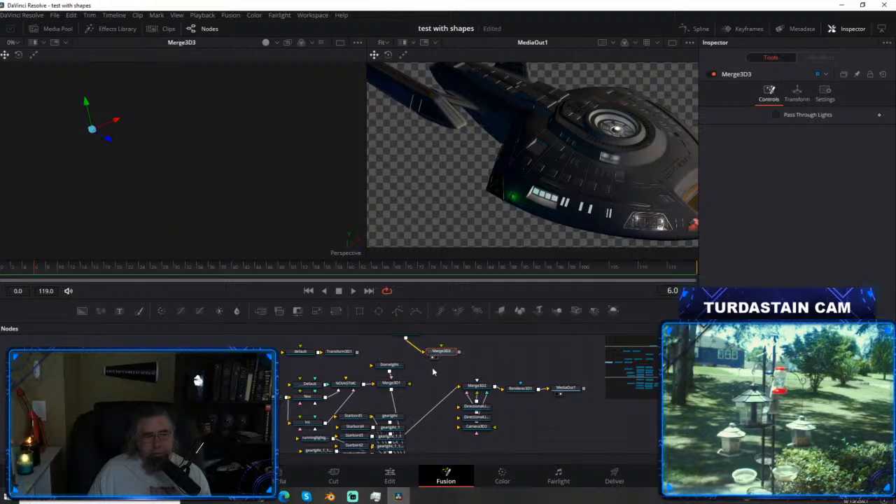
{"action": "left_click_drag", "start_coordinate": [426, 394], "coordinate": [435, 378]}
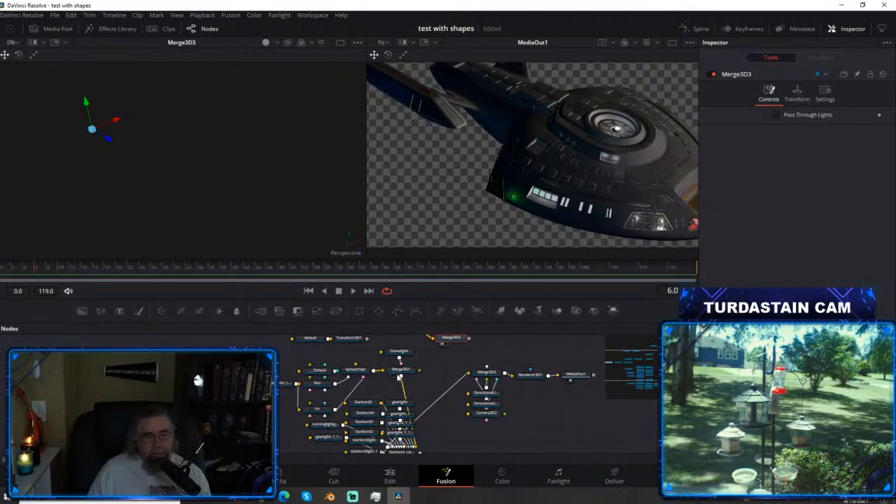
{"action": "left_click", "coordinate": [392, 377]}
{"action": "left_click_drag", "start_coordinate": [453, 384], "coordinate": [438, 242]}
{"action": "left_click_drag", "start_coordinate": [394, 391], "coordinate": [396, 493]}
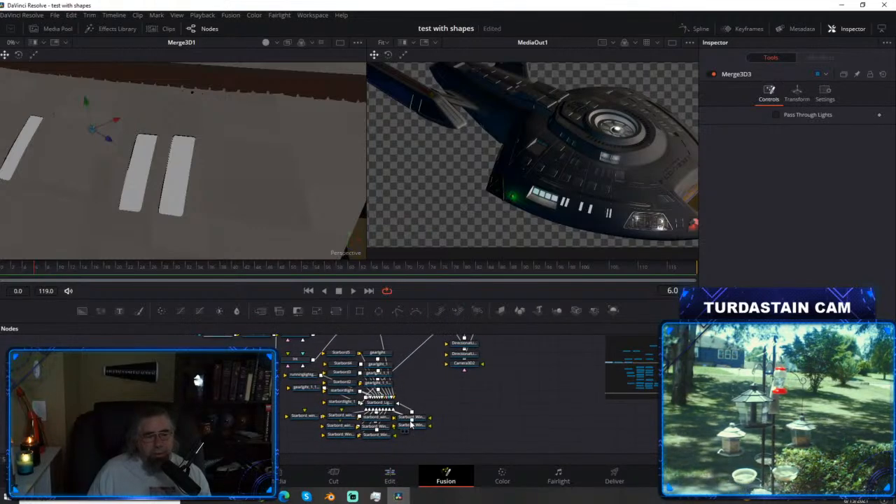
Show the Merge3D2 node in the perspective viewer.
{"action": "scroll", "coordinate": [423, 373], "scroll_direction": "up", "scroll_amount": 5}
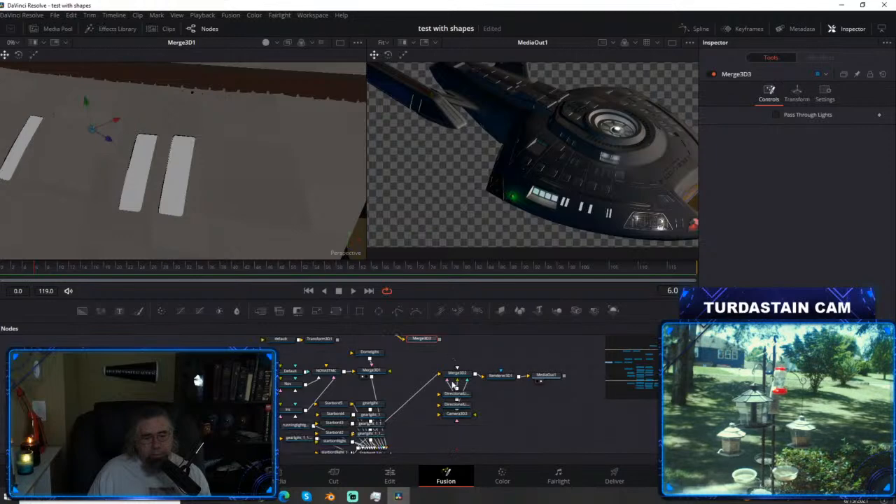
{"action": "scroll", "coordinate": [446, 405], "scroll_direction": "up", "scroll_amount": 5}
{"action": "scroll", "coordinate": [393, 429], "scroll_direction": "up", "scroll_amount": 3}
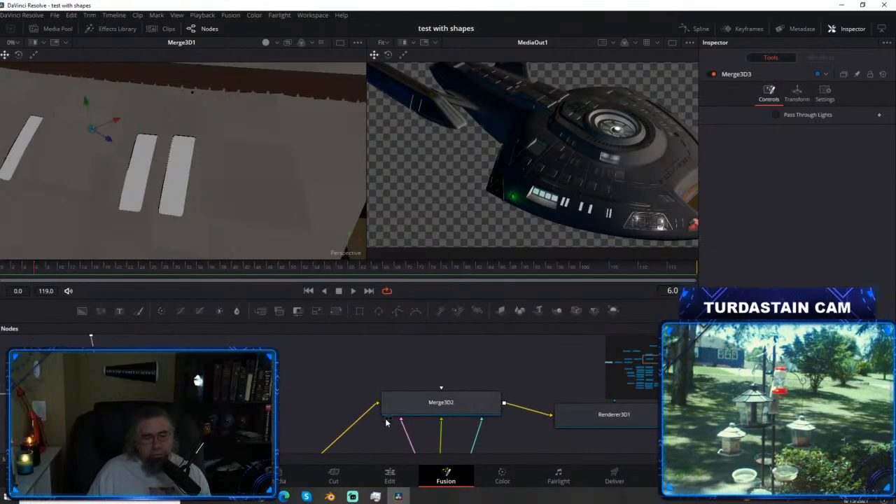
{"action": "left_click", "coordinate": [387, 418]}
{"action": "scroll", "coordinate": [344, 442], "scroll_direction": "down", "scroll_amount": 10}
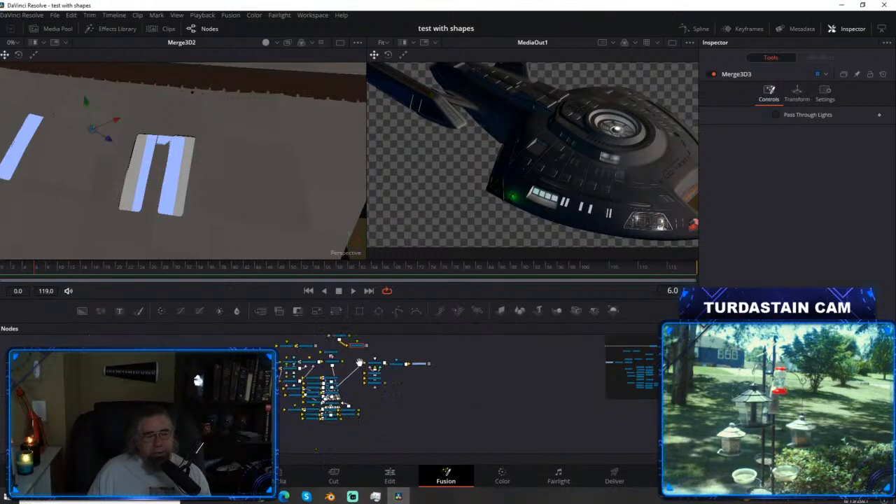
Set the Starbord_Window1_1_1_1 plane's X scale to 15 so it spans both window slots.
{"action": "scroll", "coordinate": [344, 410], "scroll_direction": "up", "scroll_amount": 6}
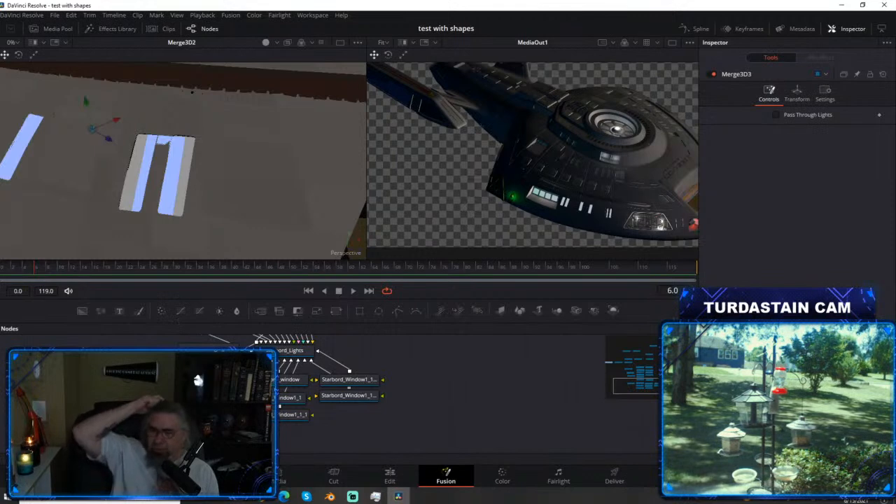
{"action": "left_click", "coordinate": [167, 198]}
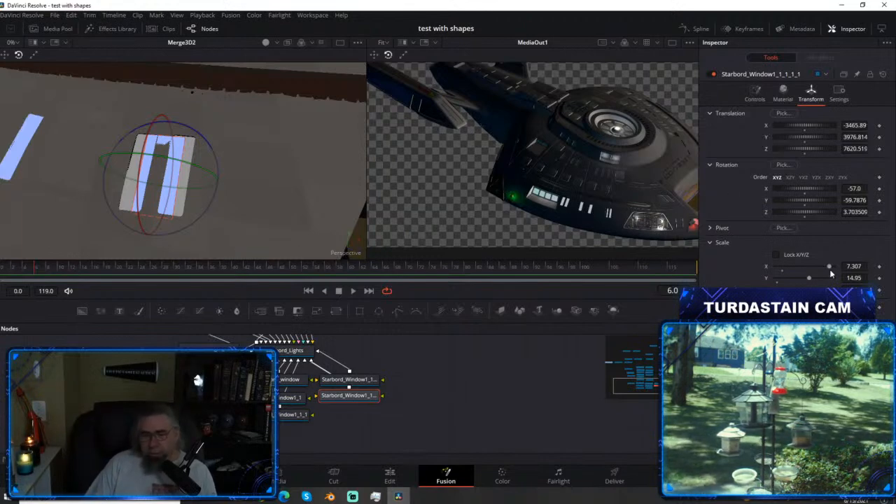
{"action": "left_click_drag", "start_coordinate": [854, 266], "coordinate": [860, 266]}
{"action": "double_click", "coordinate": [854, 266]}
{"action": "type", "text": "15"}
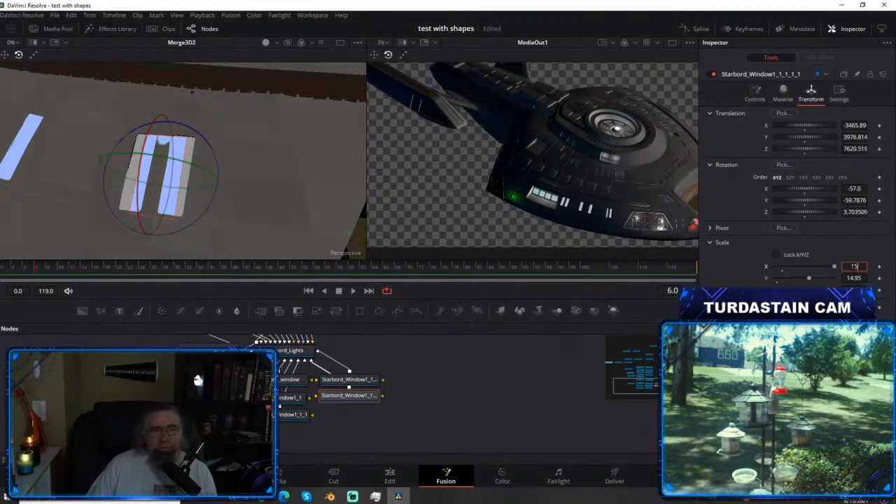
{"action": "key", "text": "Return"}
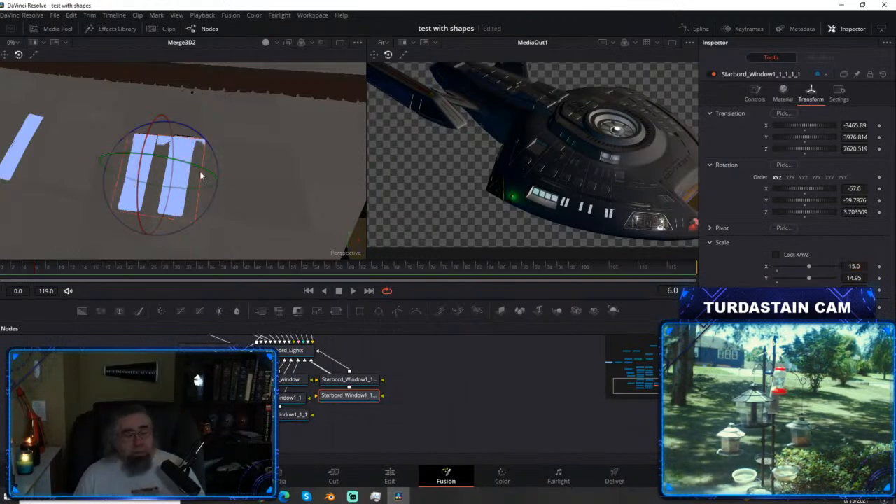
Rotate the Starbord_Window1_1_1_1 plane to about -60.21 on X and set its Y scale to about 16.38.
{"action": "left_click_drag", "start_coordinate": [138, 198], "coordinate": [140, 200]}
{"action": "left_click_drag", "start_coordinate": [224, 206], "coordinate": [146, 185]}
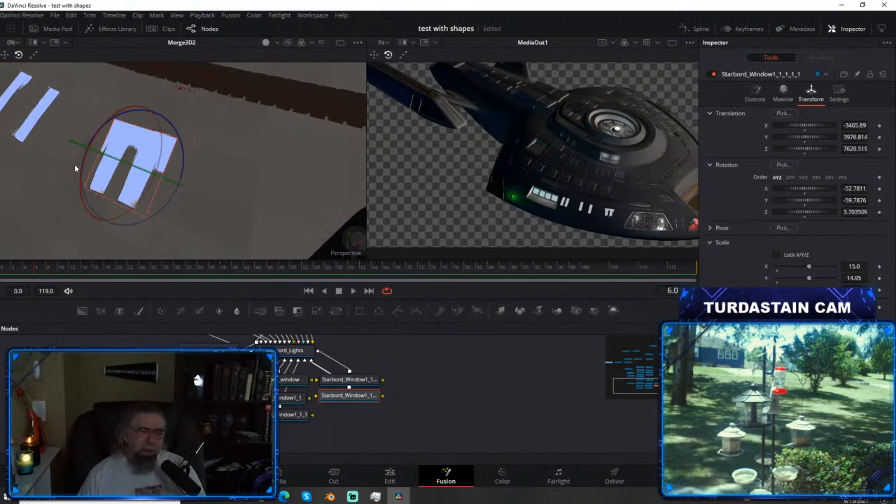
{"action": "mouse_move", "coordinate": [91, 186]}
{"action": "left_mouse_down"}
{"action": "mouse_move", "coordinate": [116, 186]}
{"action": "mouse_move", "coordinate": [64, 183]}
{"action": "mouse_move", "coordinate": [96, 176]}
{"action": "left_mouse_up"}
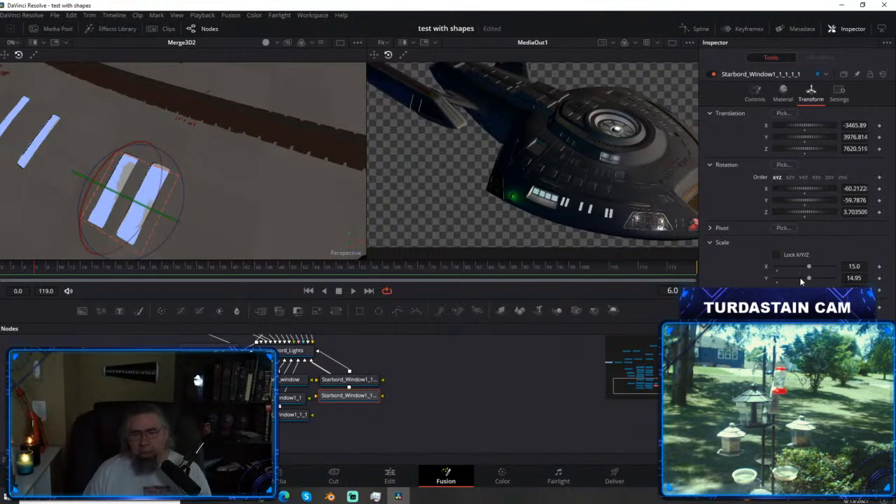
{"action": "left_click_drag", "start_coordinate": [811, 278], "coordinate": [813, 278]}
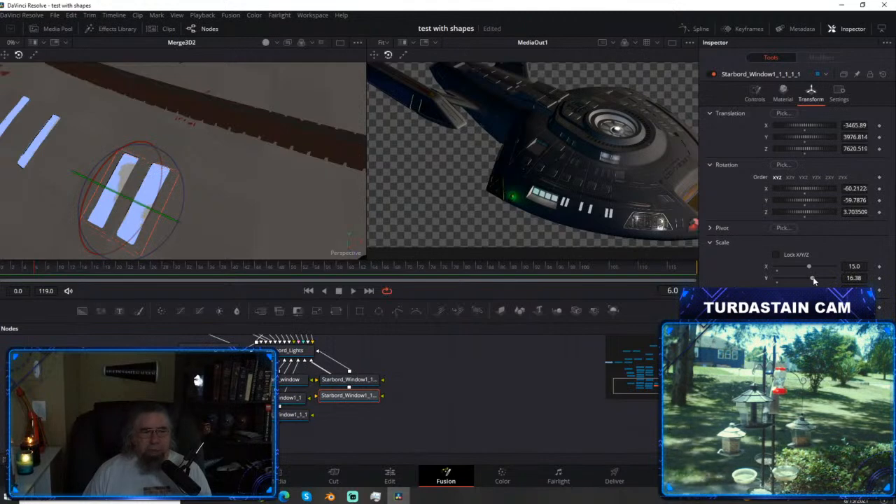
{"action": "left_click_drag", "start_coordinate": [223, 197], "coordinate": [244, 180]}
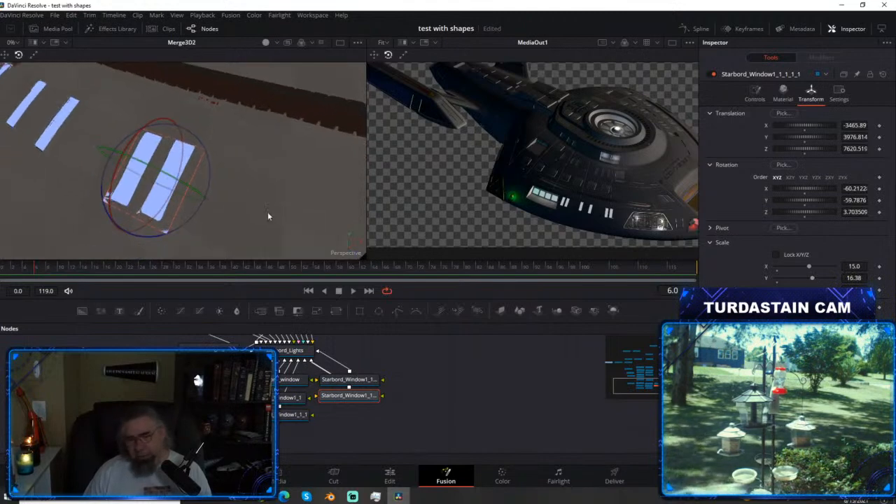
Rotate the Starbord_Window1_1_1_1 plane to about -58.94 on X and scale it to 11.67 on X and 14.13 on Y.
{"action": "mouse_move", "coordinate": [254, 213]}
{"action": "left_mouse_down"}
{"action": "mouse_move", "coordinate": [328, 218]}
{"action": "mouse_move", "coordinate": [290, 154]}
{"action": "mouse_move", "coordinate": [294, 174]}
{"action": "mouse_move", "coordinate": [279, 181]}
{"action": "mouse_move", "coordinate": [248, 184]}
{"action": "mouse_move", "coordinate": [246, 167]}
{"action": "mouse_move", "coordinate": [238, 217]}
{"action": "left_mouse_up"}
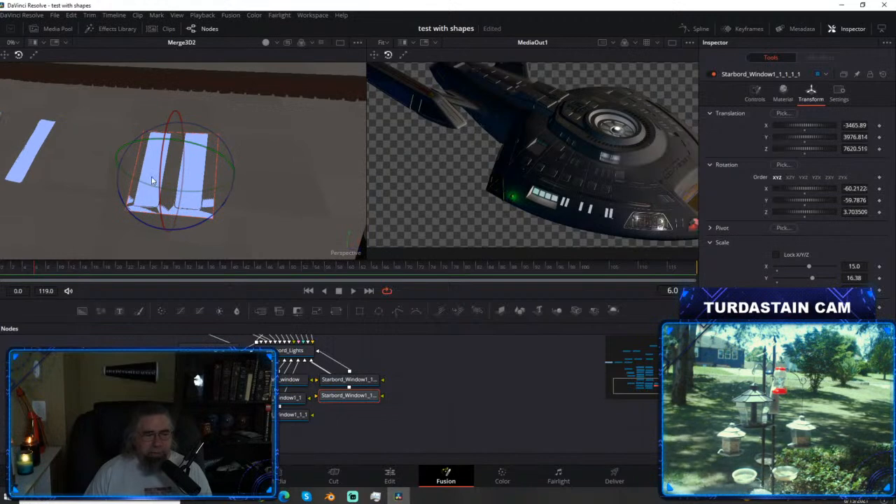
{"action": "left_click_drag", "start_coordinate": [161, 181], "coordinate": [163, 182]}
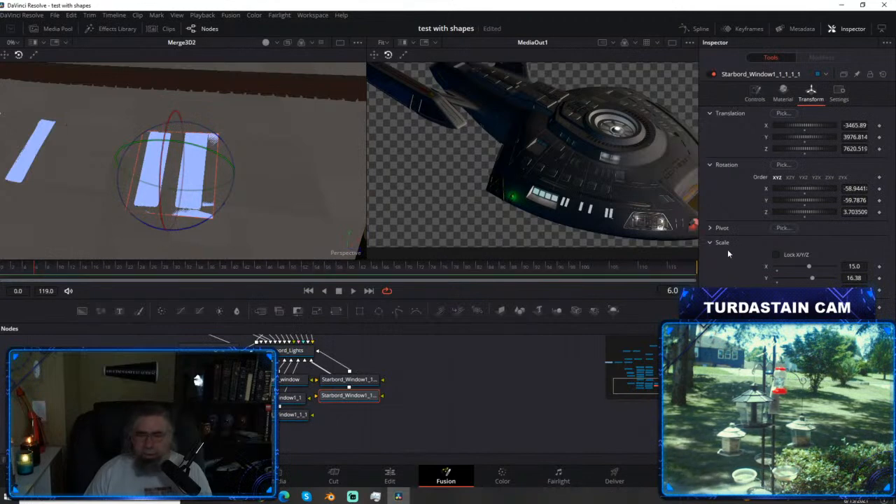
{"action": "left_click_drag", "start_coordinate": [814, 277], "coordinate": [802, 269]}
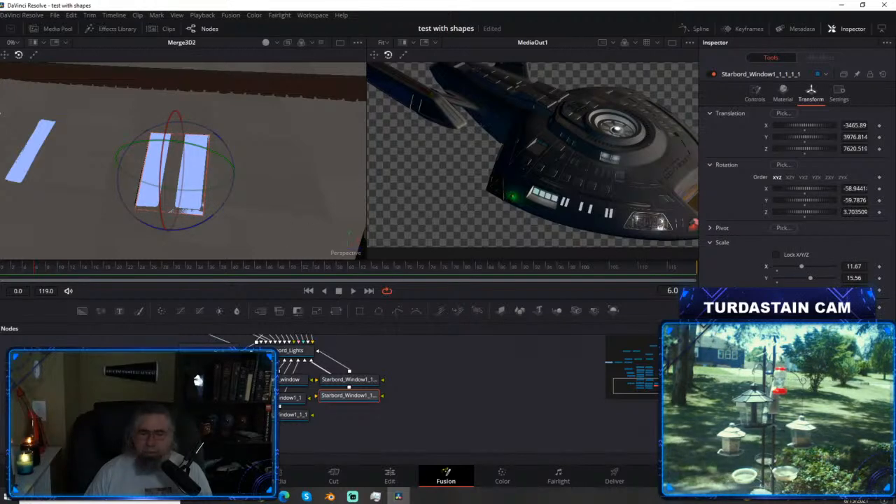
{"action": "left_click_drag", "start_coordinate": [809, 278], "coordinate": [808, 279]}
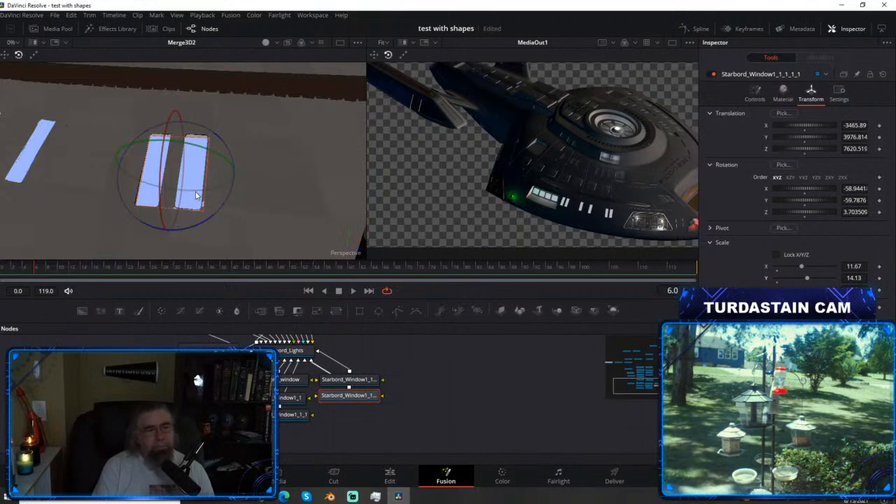
Move the Starbord_Window1_1_1_1 plane to about X -3458.93, Y 3982.36, Z 7616.27 and set its Y scale to 14.95.
{"action": "key", "text": "q"}
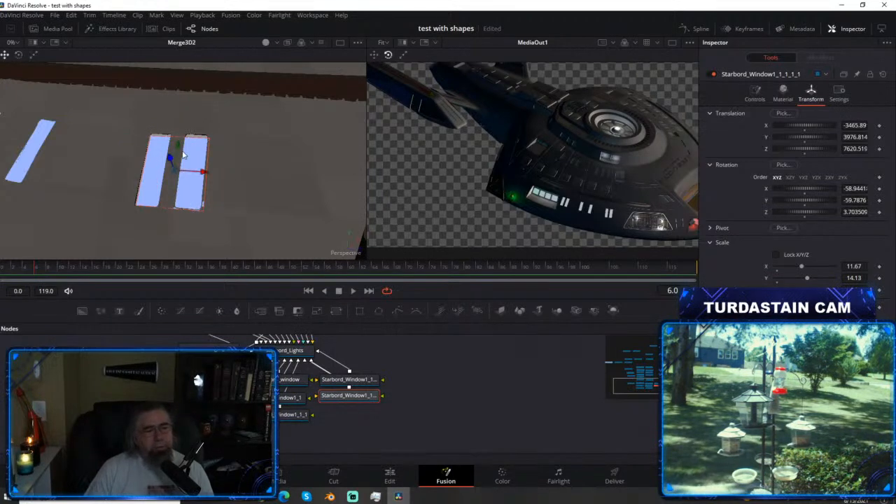
{"action": "left_click_drag", "start_coordinate": [175, 148], "coordinate": [179, 148]}
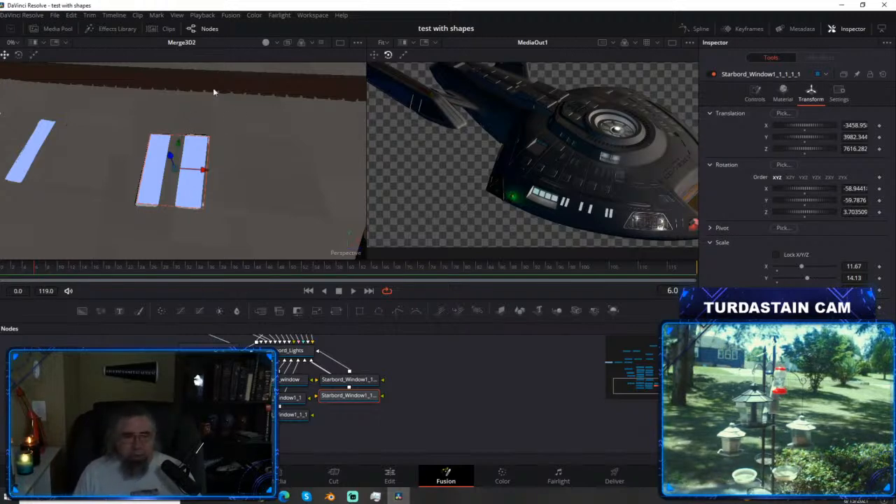
{"action": "left_click_drag", "start_coordinate": [258, 119], "coordinate": [267, 140]}
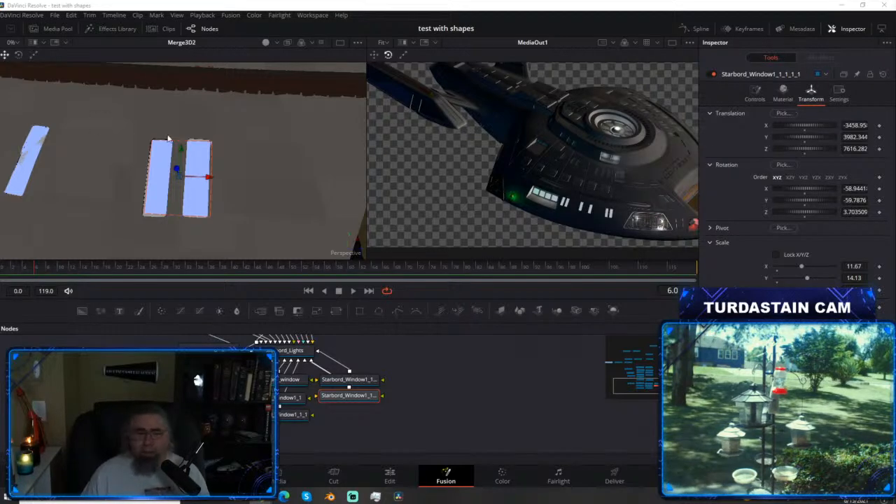
{"action": "left_click_drag", "start_coordinate": [272, 159], "coordinate": [199, 138]}
{"action": "left_click_drag", "start_coordinate": [277, 166], "coordinate": [214, 164]}
{"action": "left_click_drag", "start_coordinate": [109, 135], "coordinate": [233, 149]}
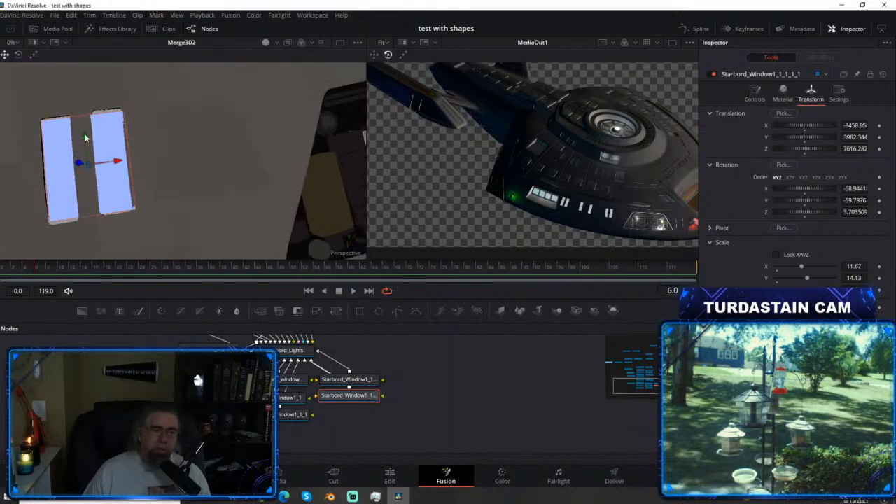
{"action": "left_click_drag", "start_coordinate": [86, 138], "coordinate": [84, 140]}
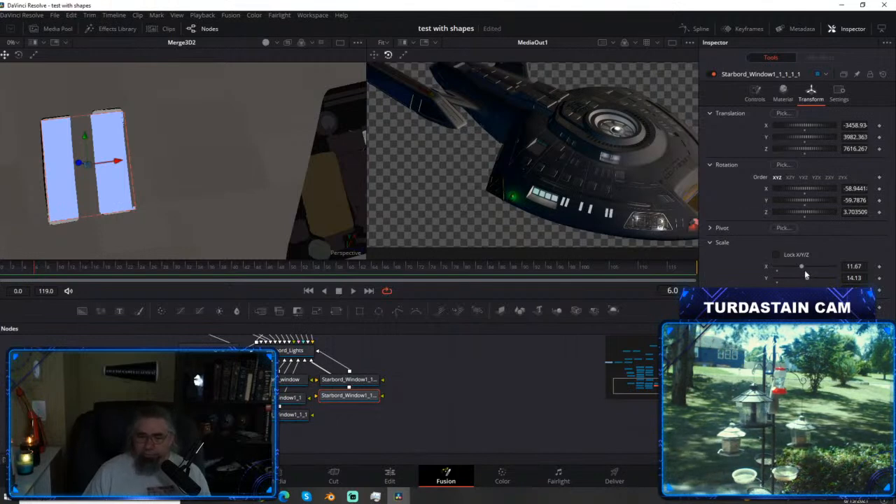
{"action": "left_click_drag", "start_coordinate": [807, 277], "coordinate": [809, 279]}
Move the Starbord_Window, Starbord_window and Starbord_window2 node group aside to make room below Starbord_Lights.
{"action": "left_click_drag", "start_coordinate": [255, 156], "coordinate": [178, 110]}
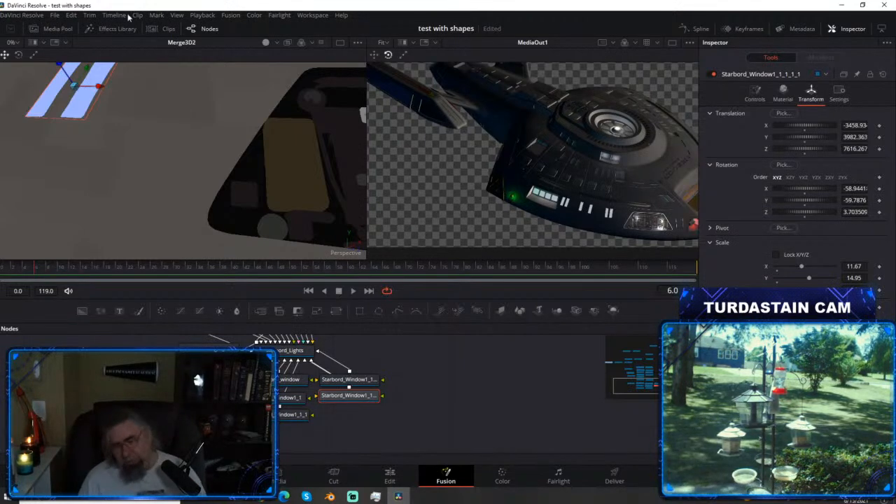
{"action": "left_click_drag", "start_coordinate": [219, 81], "coordinate": [404, 161]}
{"action": "left_click_drag", "start_coordinate": [235, 156], "coordinate": [213, 186]}
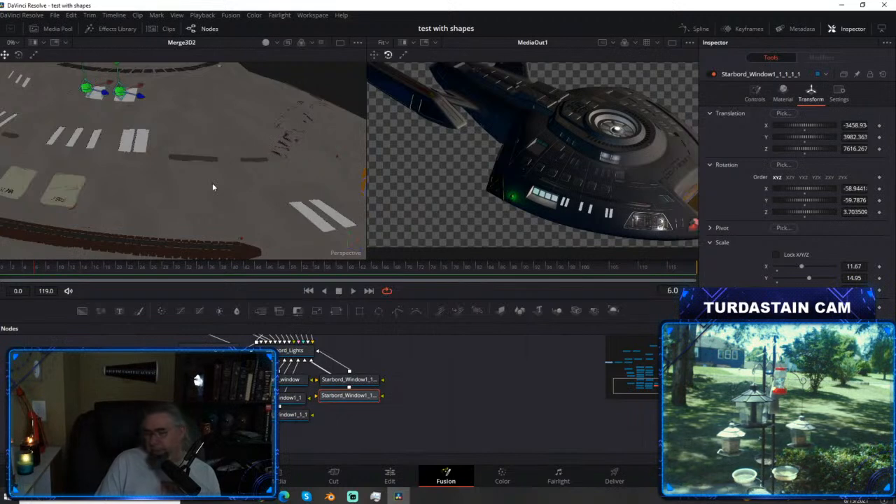
{"action": "left_click_drag", "start_coordinate": [227, 167], "coordinate": [266, 100]}
{"action": "left_click_drag", "start_coordinate": [206, 171], "coordinate": [250, 135]}
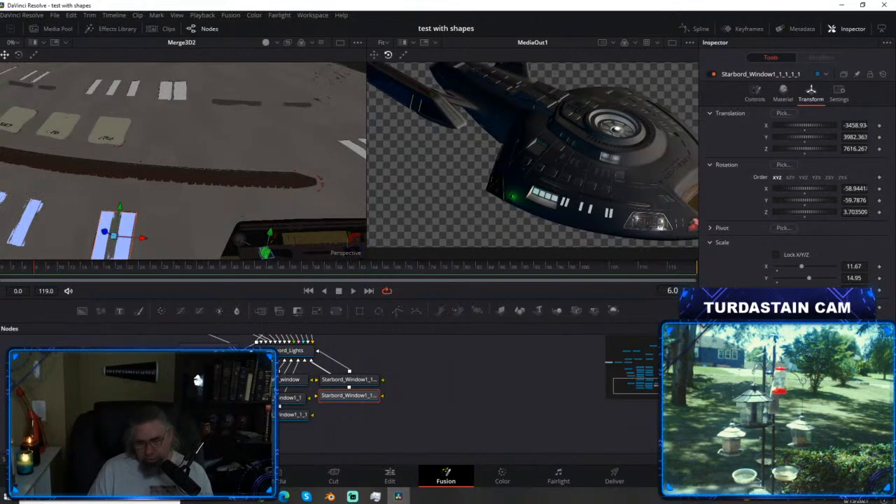
{"action": "left_click_drag", "start_coordinate": [280, 436], "coordinate": [154, 410]}
{"action": "left_click", "coordinate": [165, 434]}
{"action": "left_click_drag", "start_coordinate": [242, 430], "coordinate": [185, 400]}
{"action": "left_click_drag", "start_coordinate": [108, 402], "coordinate": [76, 402]}
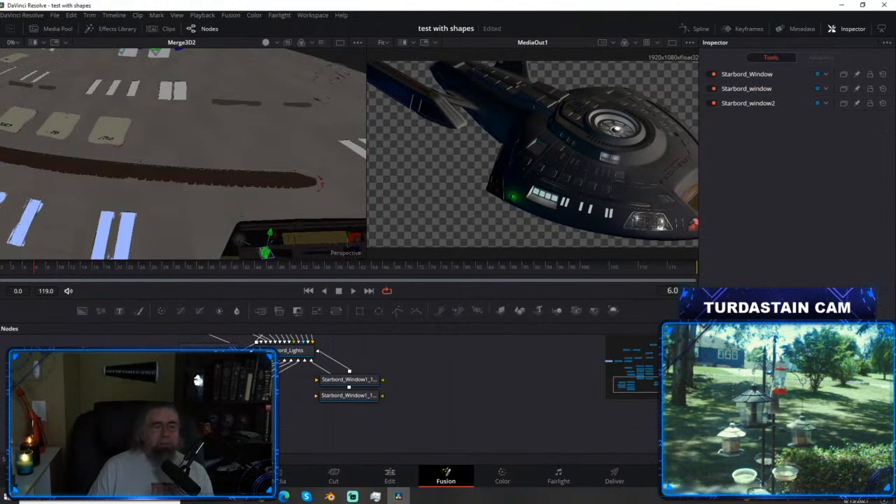
Rearrange the two remaining window nodes, placing Starbord_Window1_1_1 with the moved group and Starbord_Window1_1_1_1 directly below Starbord_Lights.
{"action": "left_click", "coordinate": [350, 395]}
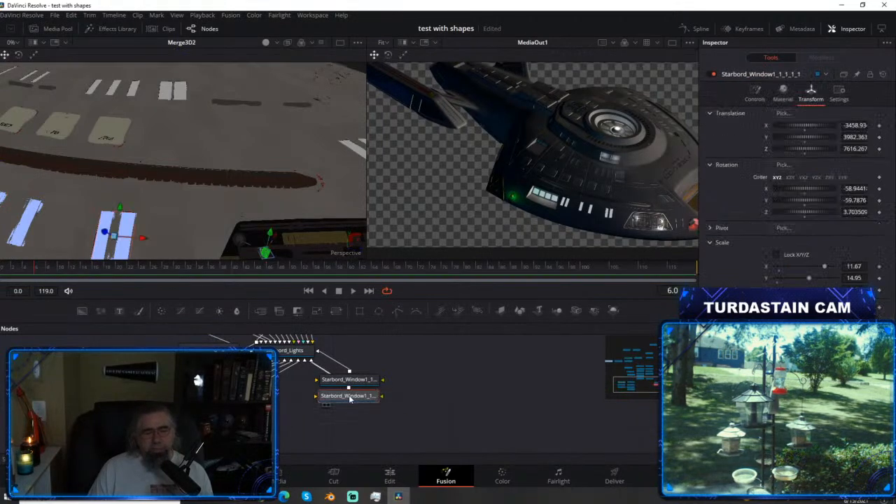
{"action": "left_click_drag", "start_coordinate": [350, 382], "coordinate": [151, 423]}
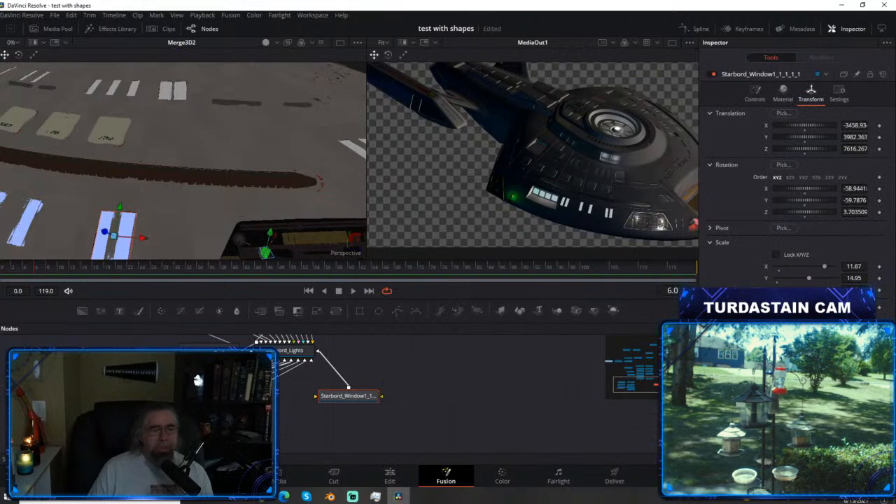
{"action": "left_click", "coordinate": [63, 424]}
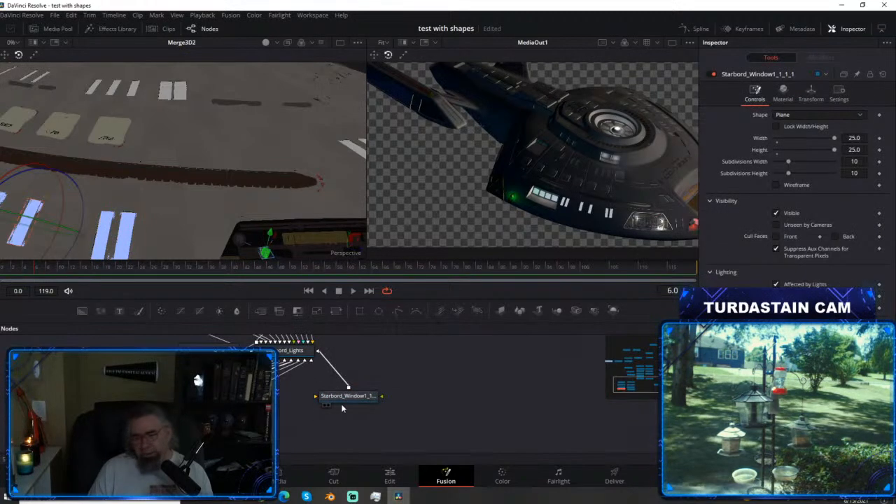
{"action": "left_click_drag", "start_coordinate": [364, 401], "coordinate": [288, 387]}
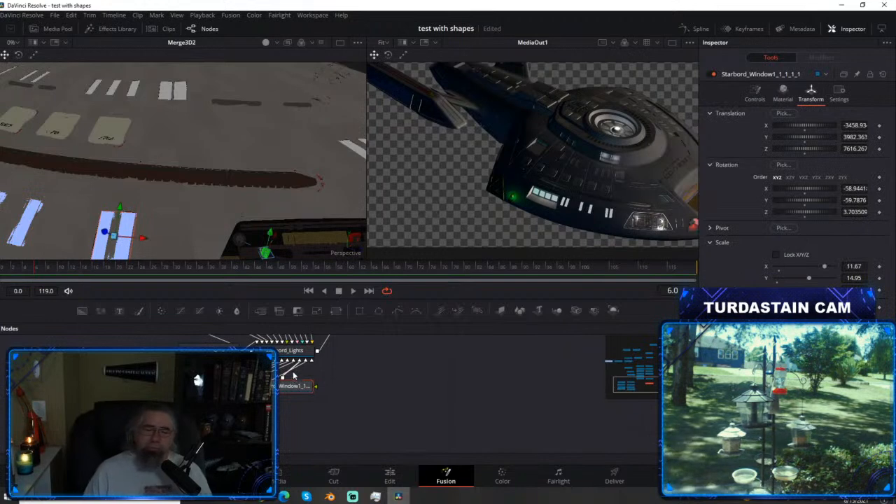
Duplicate the Starbord_Window1_1_1_1 node, connect the copy to Starbord_Lights and place it below the original.
{"action": "right_click", "coordinate": [286, 389]}
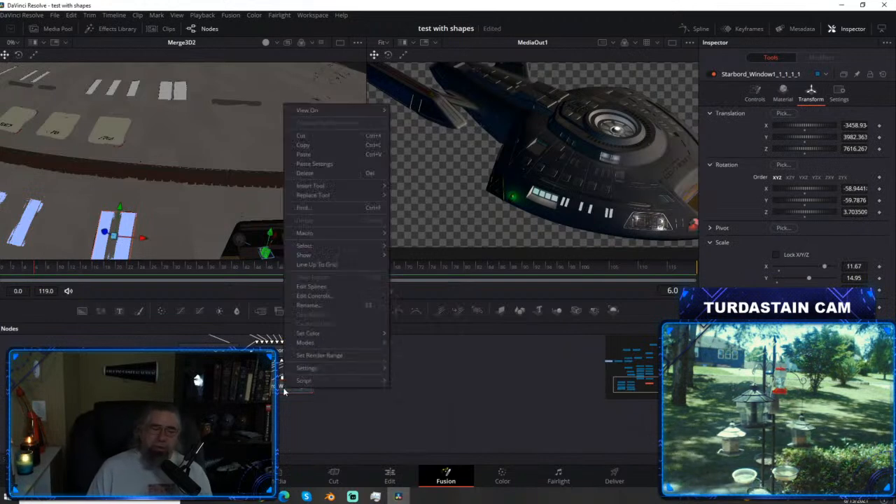
{"action": "left_click", "coordinate": [320, 146]}
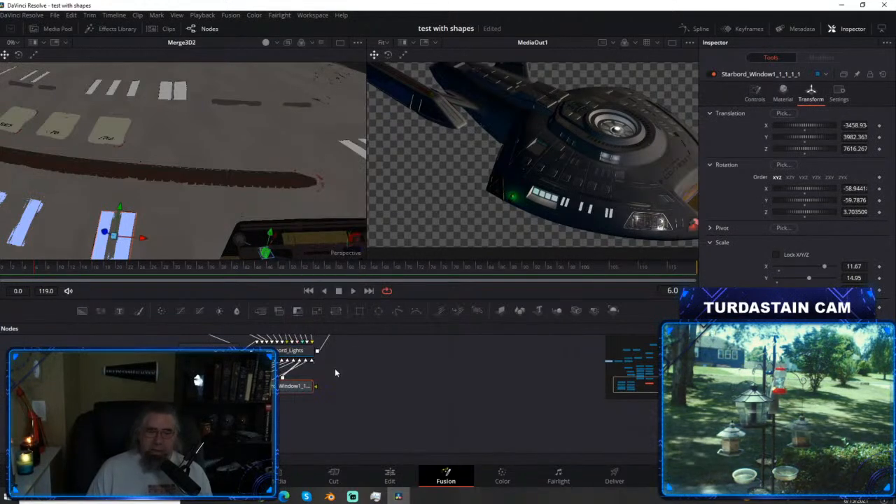
{"action": "right_click", "coordinate": [336, 378]}
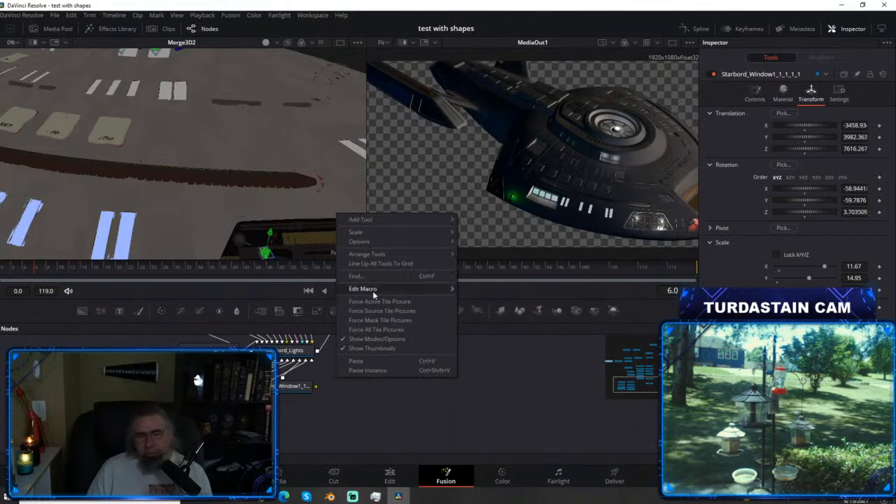
{"action": "left_click", "coordinate": [356, 361]}
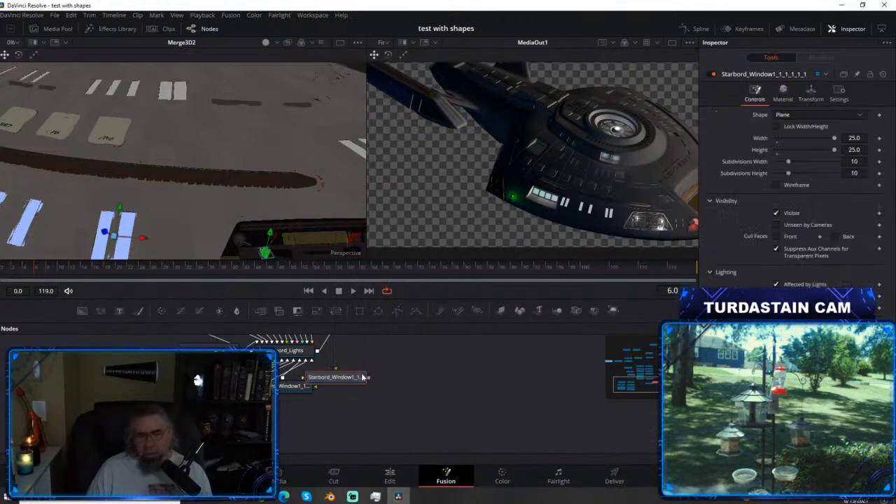
{"action": "left_click_drag", "start_coordinate": [347, 381], "coordinate": [295, 350]}
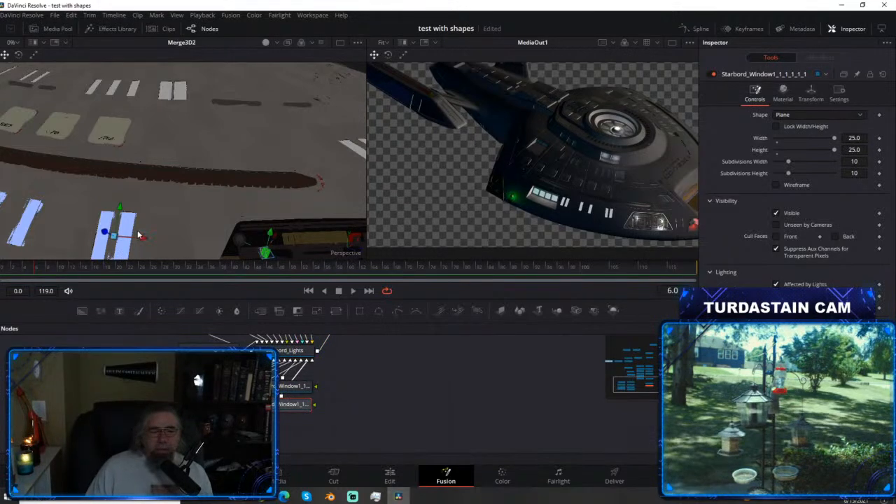
Move the Starbord_Window1_1_1_1_1 plane across the hull onto the next slot pair, at about X -1532.38, Y 4326.44, Z 9081.15.
{"action": "left_click_drag", "start_coordinate": [120, 208], "coordinate": [144, 103]}
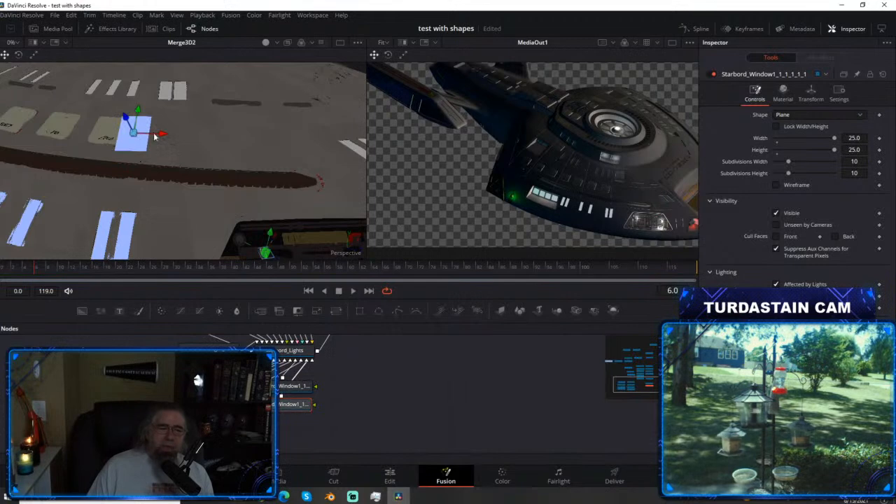
{"action": "left_click_drag", "start_coordinate": [162, 133], "coordinate": [372, 155]}
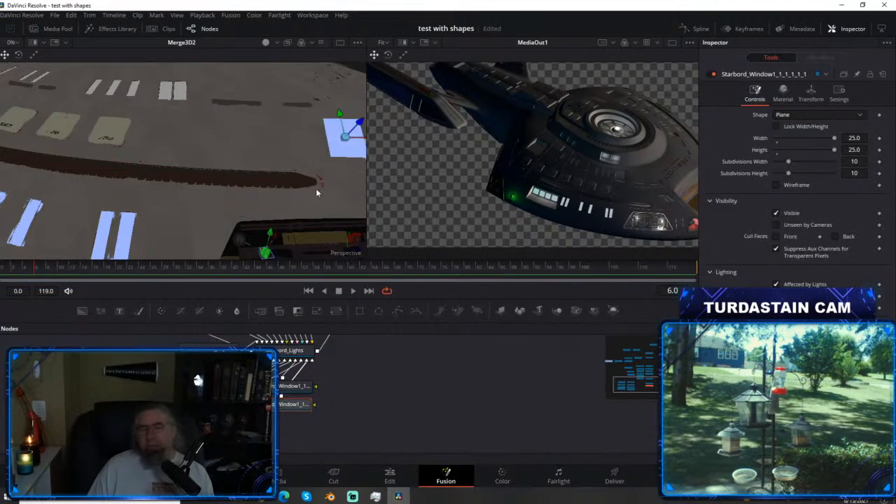
{"action": "left_click_drag", "start_coordinate": [317, 174], "coordinate": [226, 222]}
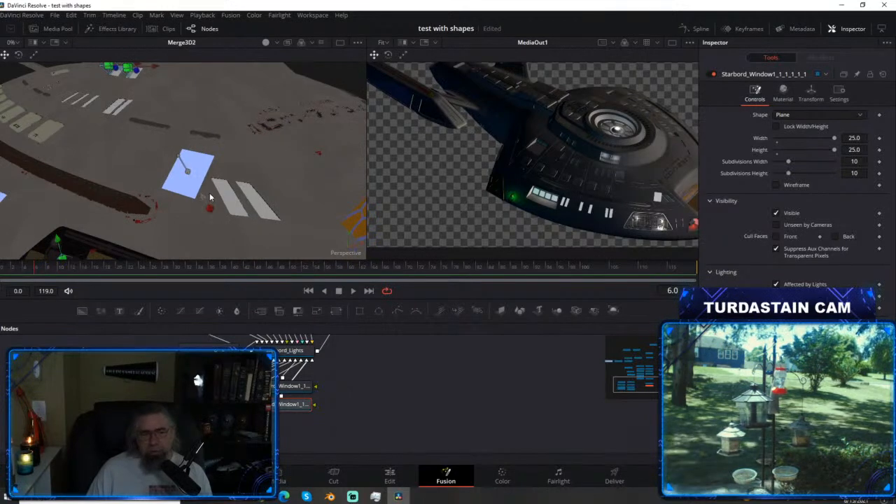
{"action": "left_click", "coordinate": [203, 198]}
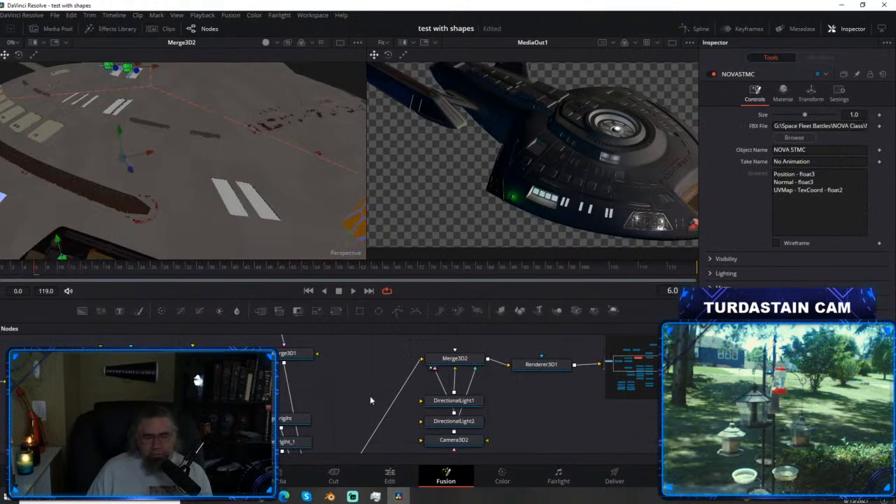
{"action": "left_click_drag", "start_coordinate": [369, 395], "coordinate": [389, 379]}
{"action": "left_click", "coordinate": [290, 396]}
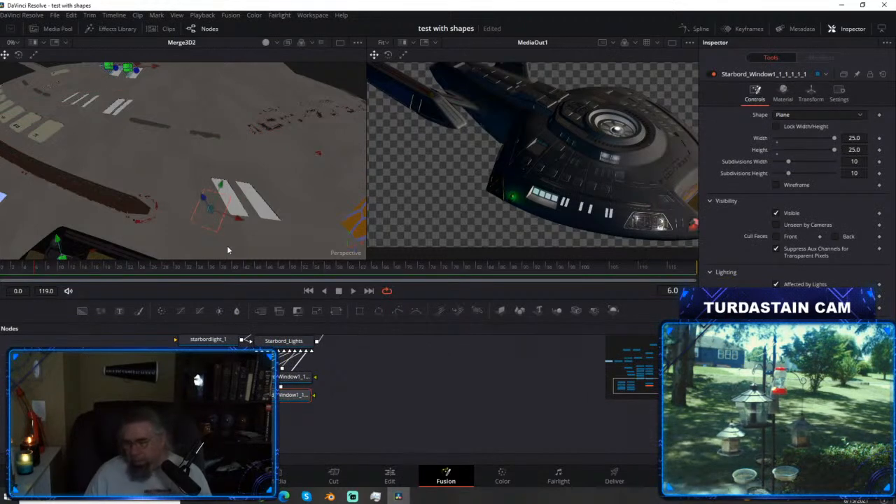
{"action": "left_click_drag", "start_coordinate": [238, 249], "coordinate": [216, 192]}
{"action": "left_click_drag", "start_coordinate": [254, 222], "coordinate": [281, 233]}
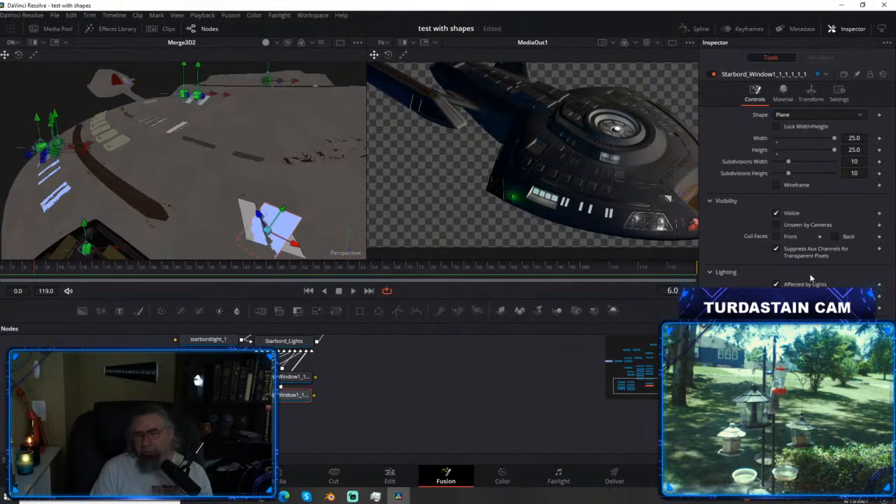
Rotate the Starbord_Window1_1_1_1_1 plane to X -66.7, Y -7.6 and Z 6.3 to match the hull, and save the project.
{"action": "left_click", "coordinate": [810, 94]}
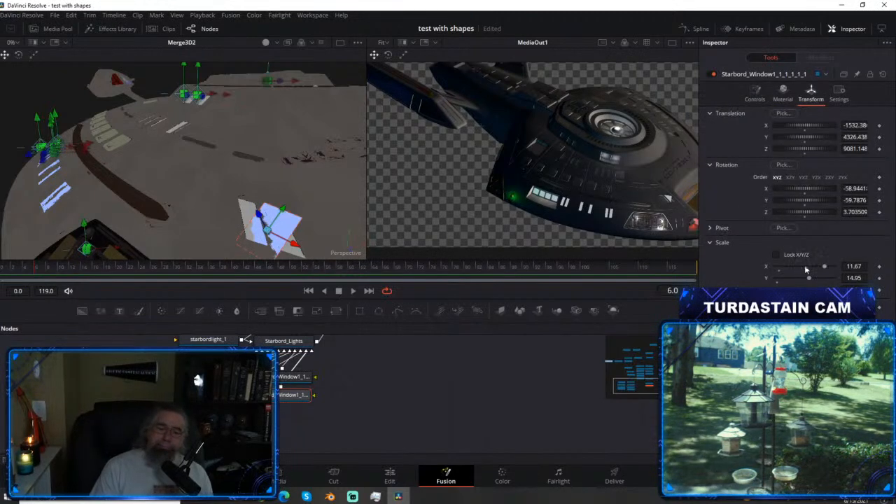
{"action": "left_click_drag", "start_coordinate": [798, 187], "coordinate": [808, 201]}
{"action": "left_click_drag", "start_coordinate": [809, 201], "coordinate": [808, 201]}
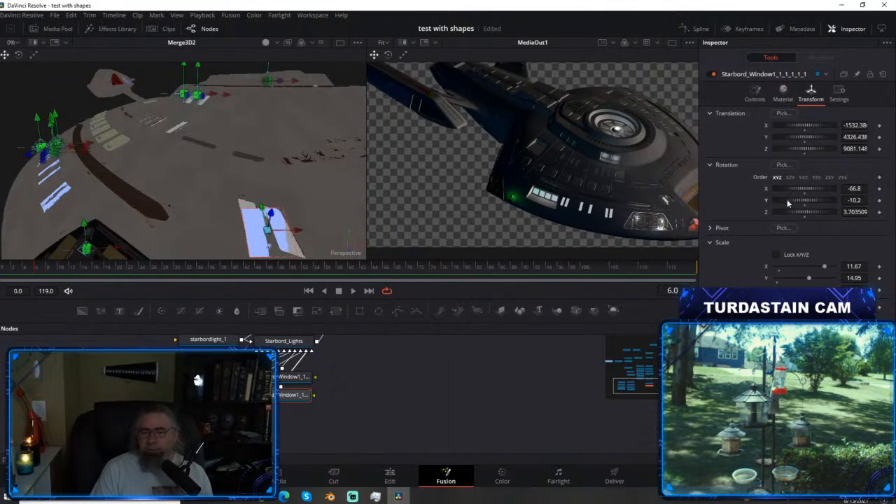
{"action": "left_click_drag", "start_coordinate": [786, 187], "coordinate": [805, 193]}
{"action": "key", "text": "ctrl+z"}
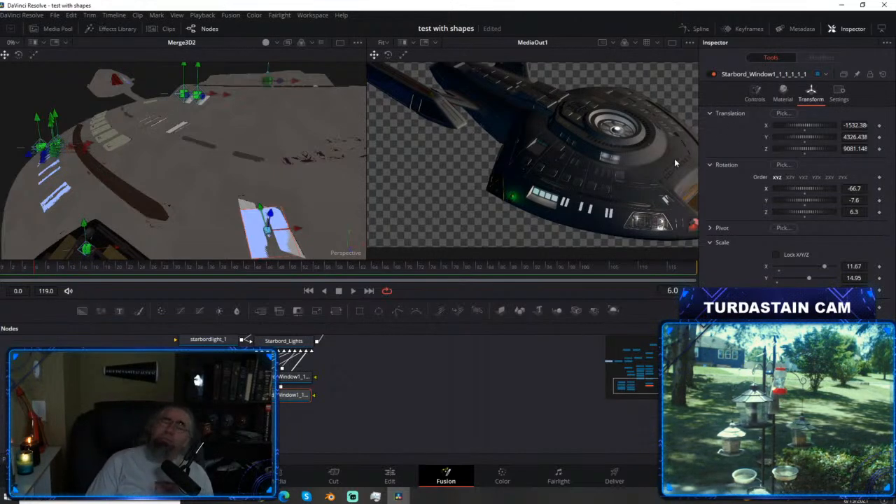
{"action": "key", "text": "ctrl+s"}
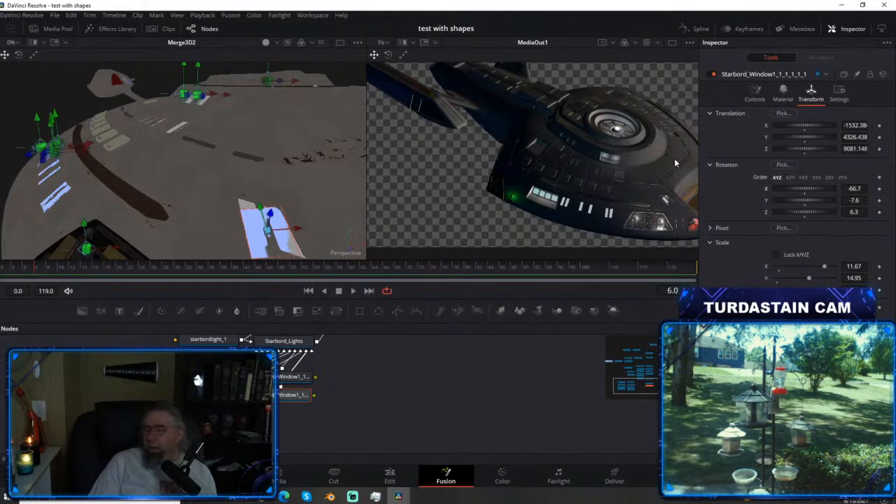
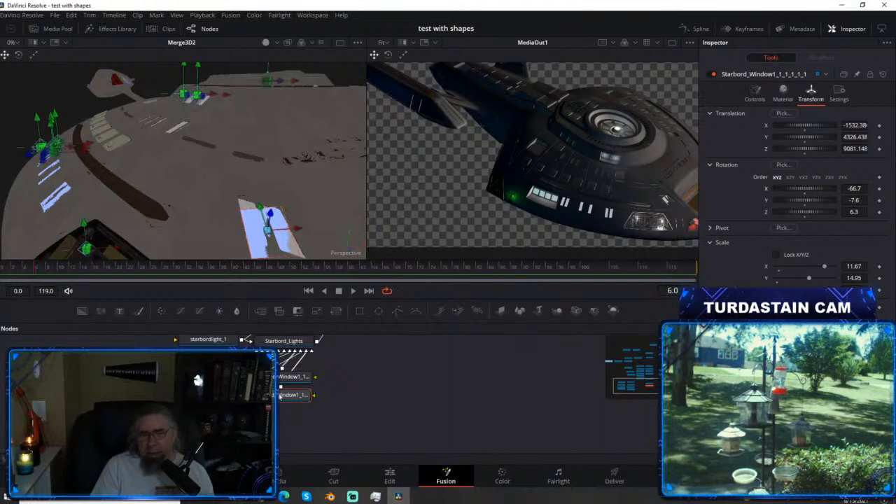
Tidy the Starbord_Window1_1_1_1_1 node's position beneath the other window node in the node graph.
{"action": "mouse_move", "coordinate": [278, 400]}
{"action": "left_mouse_down"}
{"action": "mouse_move", "coordinate": [306, 405]}
{"action": "mouse_move", "coordinate": [279, 404]}
{"action": "left_mouse_up"}
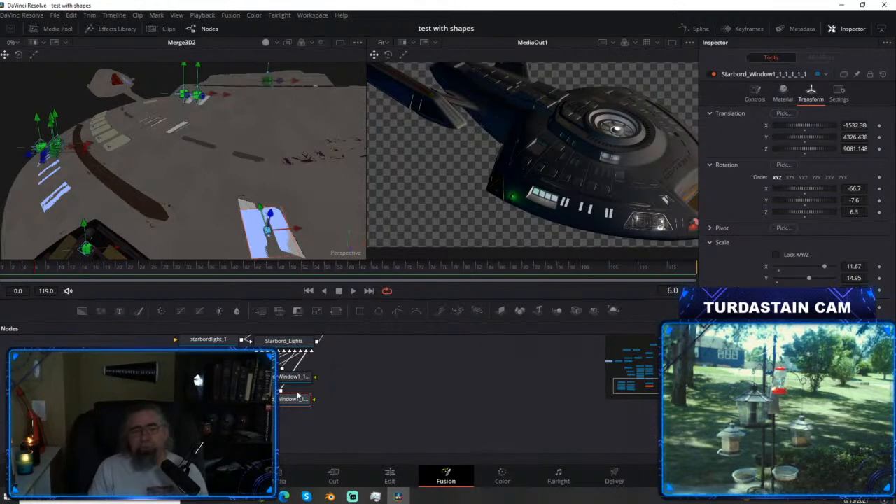
{"action": "mouse_move", "coordinate": [297, 397]}
{"action": "left_mouse_down"}
{"action": "mouse_move", "coordinate": [319, 399]}
{"action": "mouse_move", "coordinate": [279, 398]}
{"action": "left_mouse_up"}
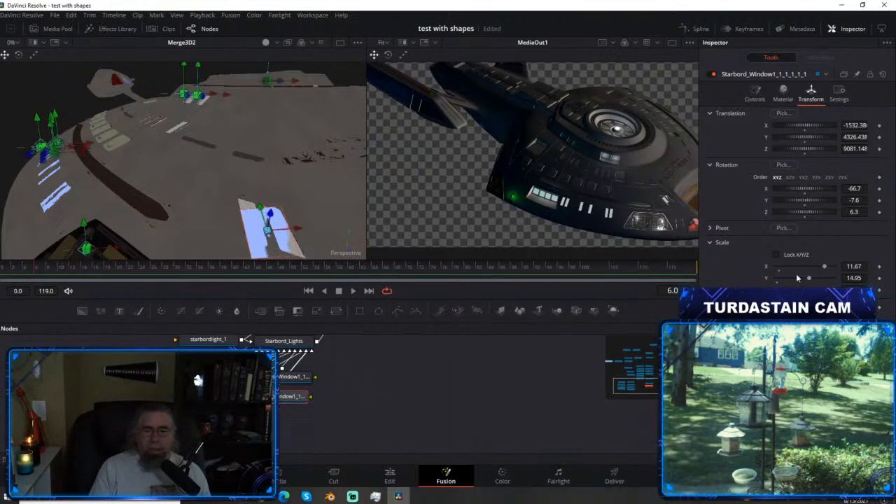
Set the selected window plane's scale to X 13.45 and Y 23.95, and save the project.
{"action": "left_click_drag", "start_coordinate": [806, 279], "coordinate": [830, 283]}
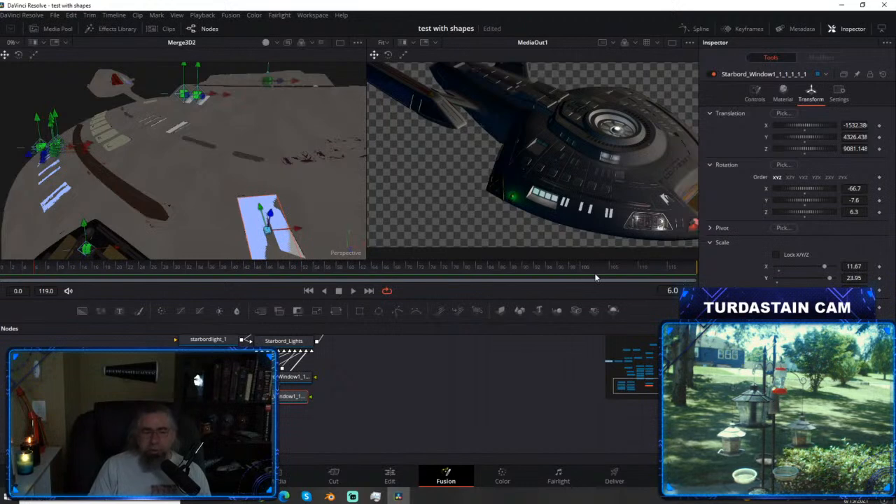
{"action": "left_click_drag", "start_coordinate": [824, 266], "coordinate": [831, 266]}
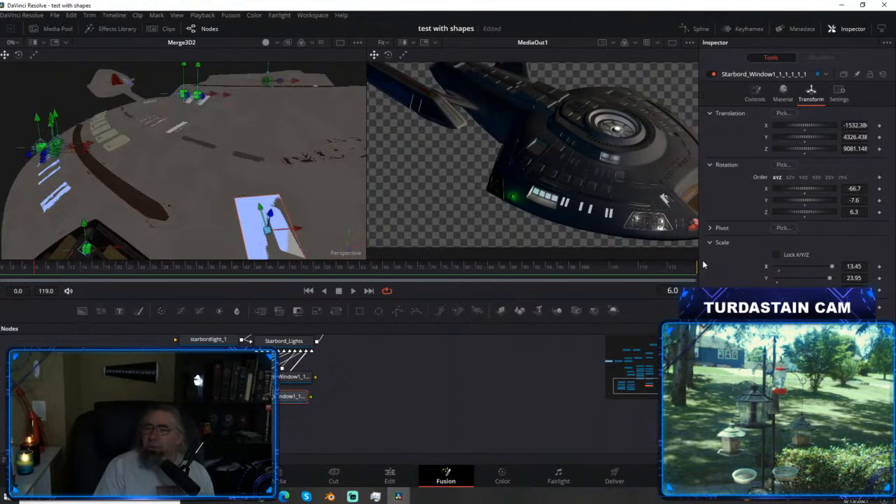
{"action": "key", "text": "ctrl+s"}
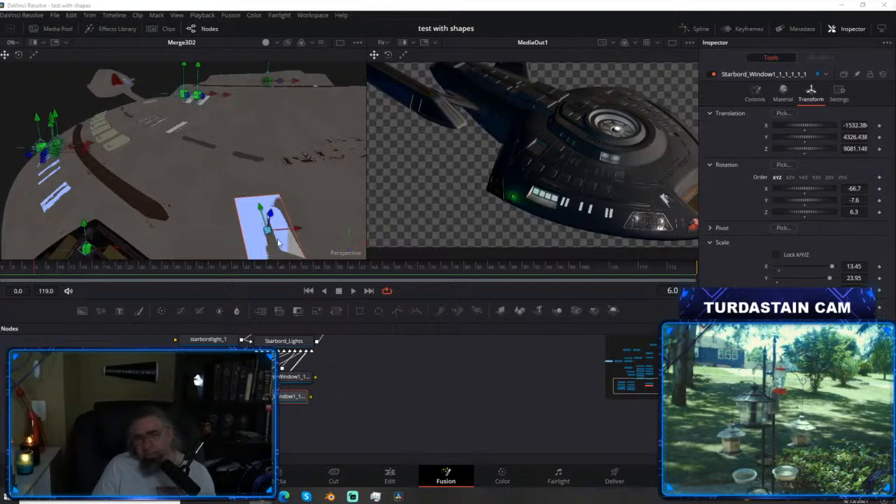
Rotate the window plane to about X -69.41, Y -8.84 and Z 9.60 so it follows the hull around the slot pair, and save.
{"action": "left_click", "coordinate": [229, 232]}
{"action": "left_click", "coordinate": [253, 233]}
{"action": "key", "text": "w"}
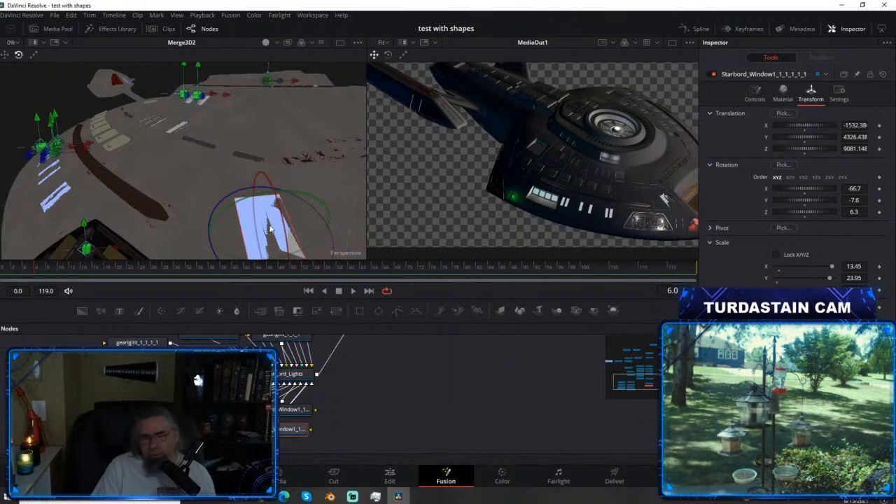
{"action": "left_click_drag", "start_coordinate": [259, 233], "coordinate": [257, 231]}
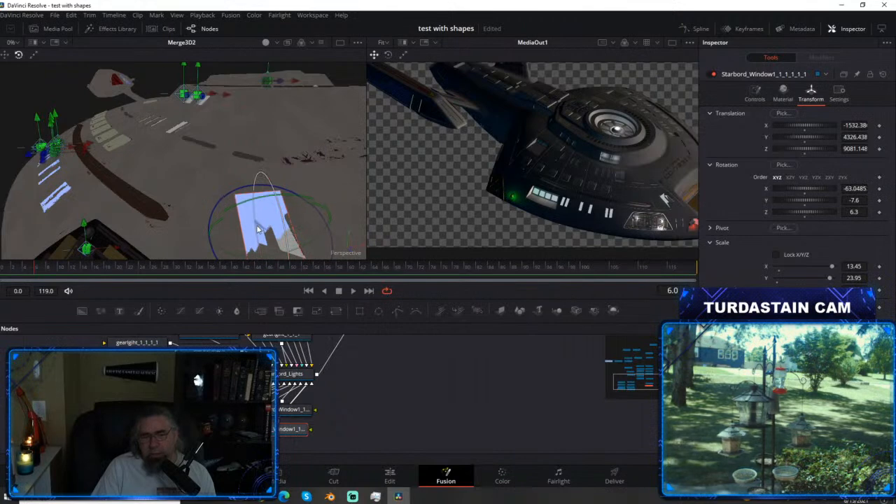
{"action": "left_click_drag", "start_coordinate": [257, 228], "coordinate": [312, 196]}
{"action": "left_click_drag", "start_coordinate": [129, 168], "coordinate": [119, 195]}
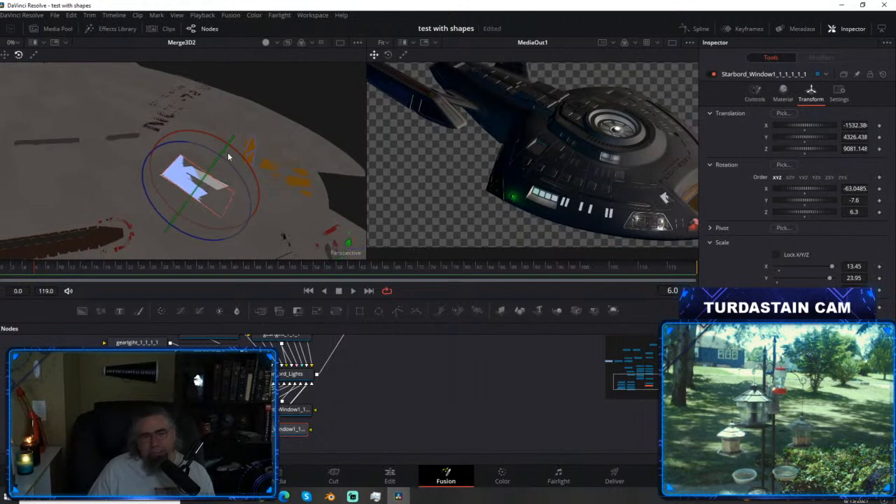
{"action": "left_click_drag", "start_coordinate": [215, 140], "coordinate": [97, 143]}
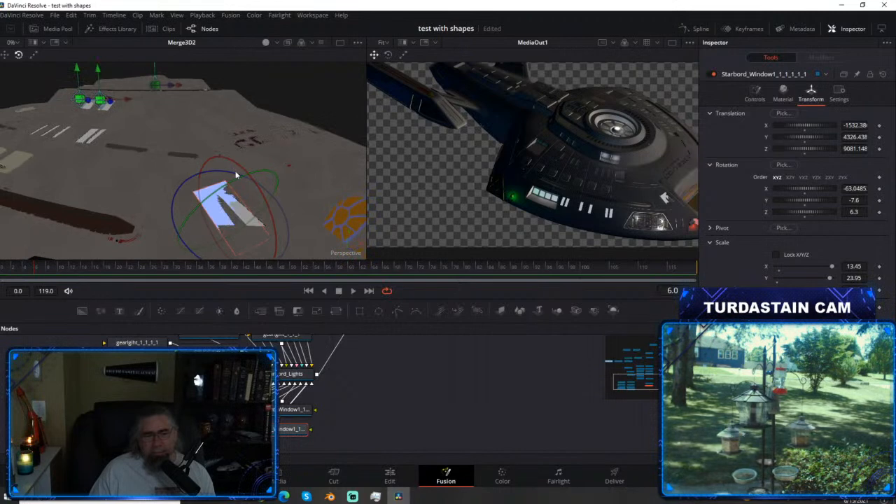
{"action": "left_click_drag", "start_coordinate": [232, 160], "coordinate": [219, 183]}
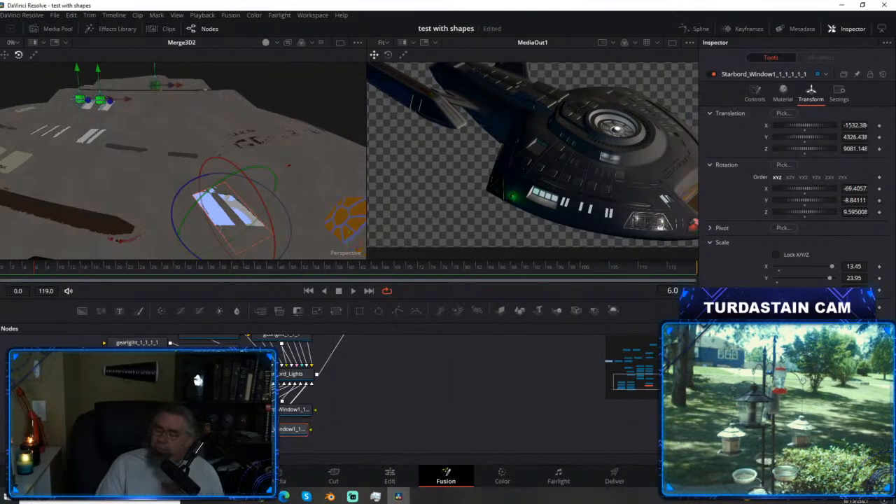
{"action": "key", "text": "ctrl+s"}
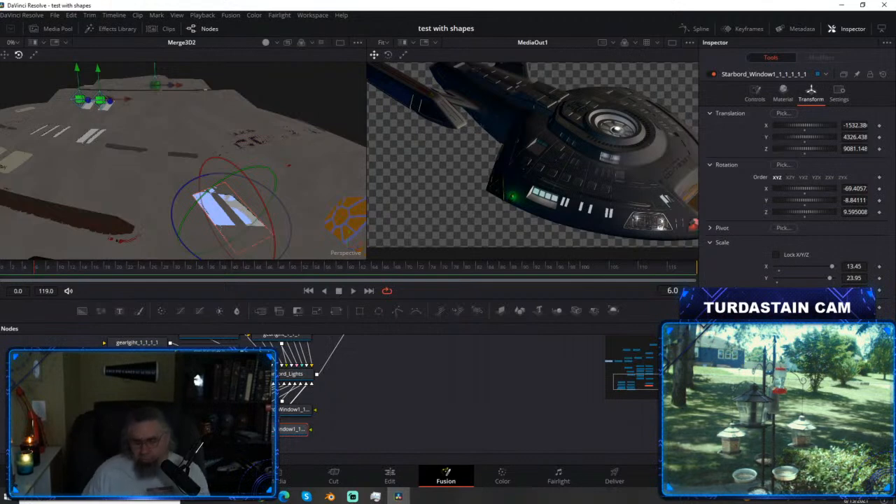
Fine-tune the window plane's rotation to about X -71.31, Y -10.05 and Z 12.99 so both slots fill evenly.
{"action": "left_click_drag", "start_coordinate": [321, 192], "coordinate": [350, 178]}
{"action": "left_click_drag", "start_coordinate": [165, 239], "coordinate": [136, 224]}
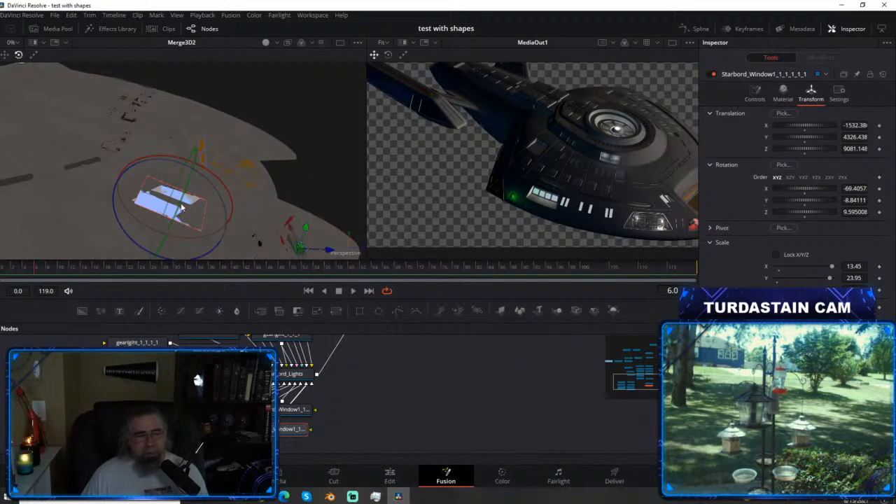
{"action": "left_click_drag", "start_coordinate": [180, 207], "coordinate": [64, 228]}
{"action": "left_click_drag", "start_coordinate": [182, 201], "coordinate": [144, 213]}
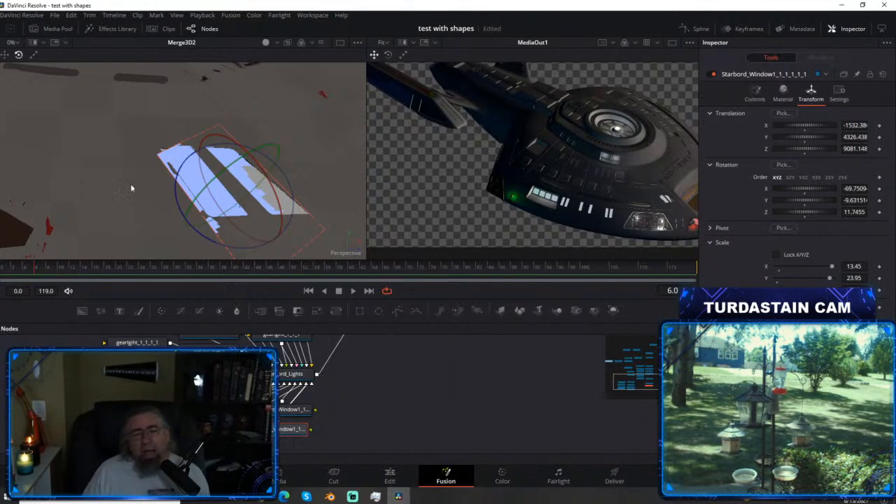
{"action": "left_click_drag", "start_coordinate": [210, 141], "coordinate": [224, 168]}
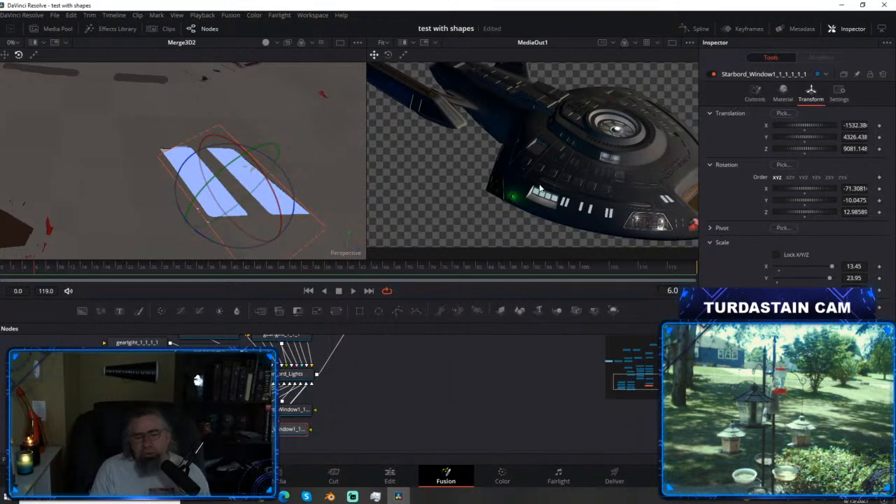
Move the window plane to about X -1526.34, Y 4350.13, Z 9017.89 to cover both slots, and save the project.
{"action": "key", "text": "q"}
{"action": "left_click_drag", "start_coordinate": [230, 186], "coordinate": [205, 158]}
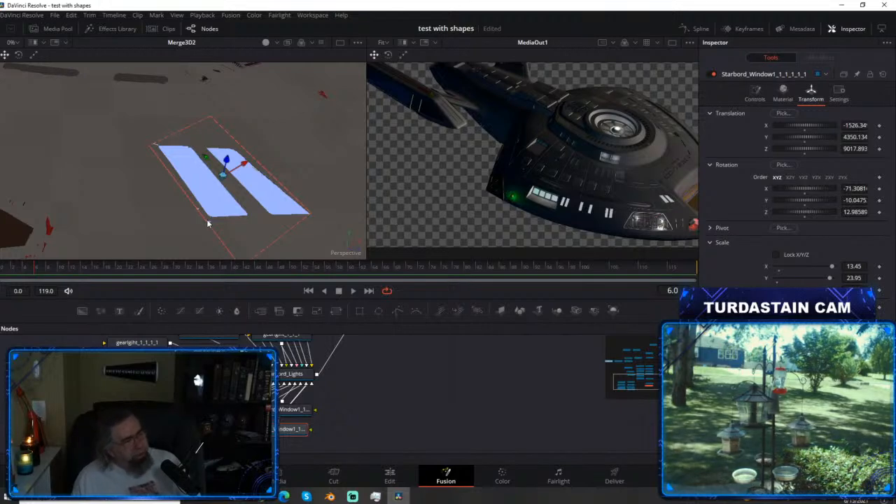
{"action": "key", "text": "ctrl+s"}
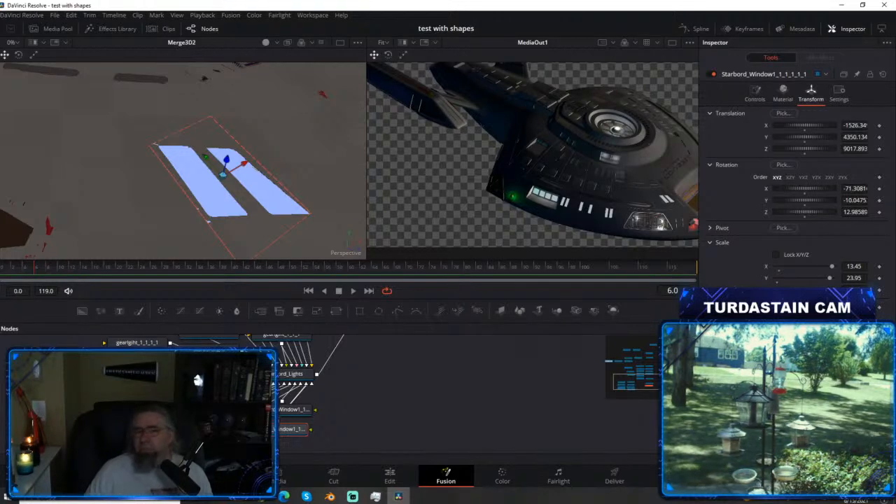
Move the finished window node beside the other window nodes and shift the preceding one up beneath Starbord_Lights.
{"action": "left_click_drag", "start_coordinate": [142, 156], "coordinate": [159, 172]}
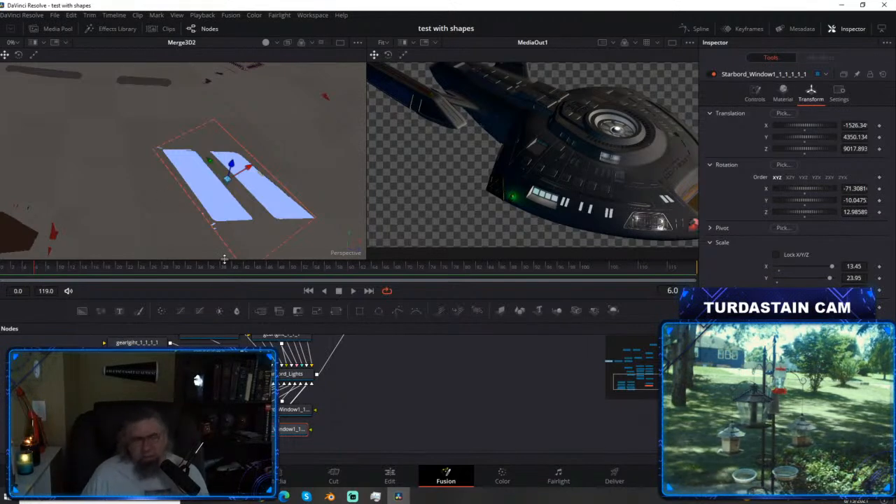
{"action": "scroll", "coordinate": [150, 228], "scroll_direction": "down", "scroll_amount": 3}
{"action": "scroll", "coordinate": [149, 227], "scroll_direction": "down", "scroll_amount": 3}
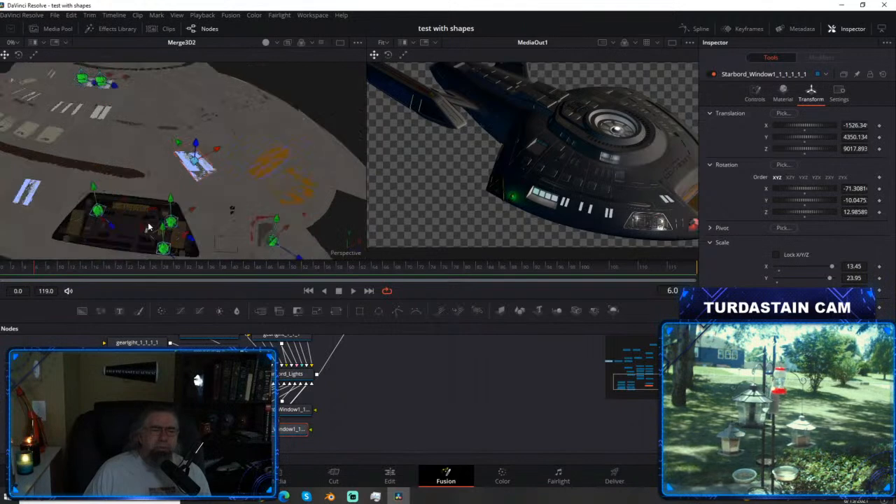
{"action": "left_click_drag", "start_coordinate": [89, 160], "coordinate": [175, 216]}
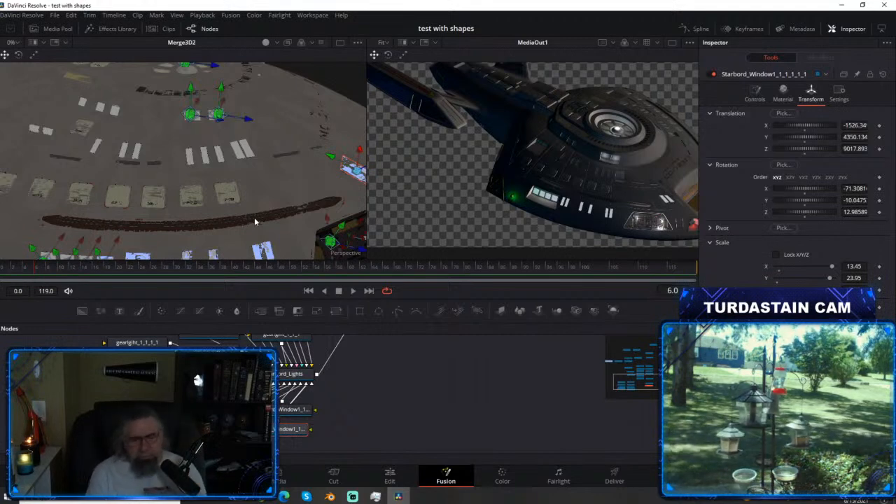
{"action": "left_click", "coordinate": [294, 410]}
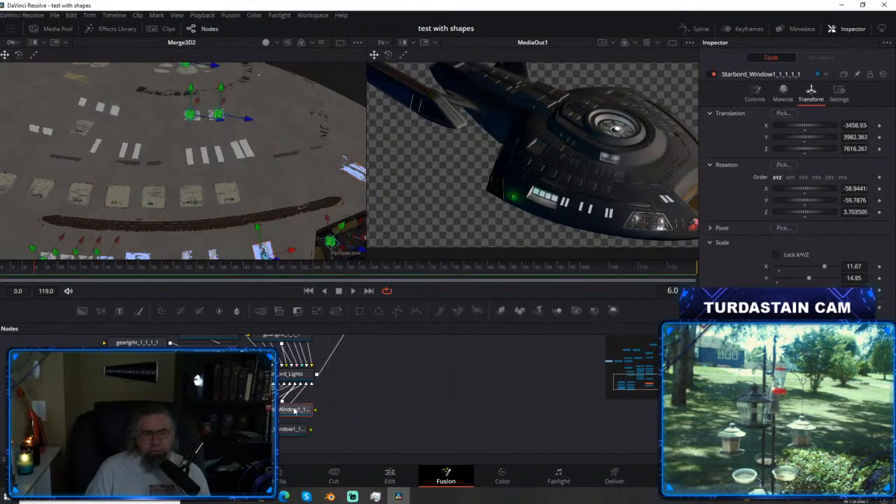
{"action": "left_click_drag", "start_coordinate": [279, 434], "coordinate": [209, 404]}
{"action": "left_click_drag", "start_coordinate": [278, 412], "coordinate": [279, 406]}
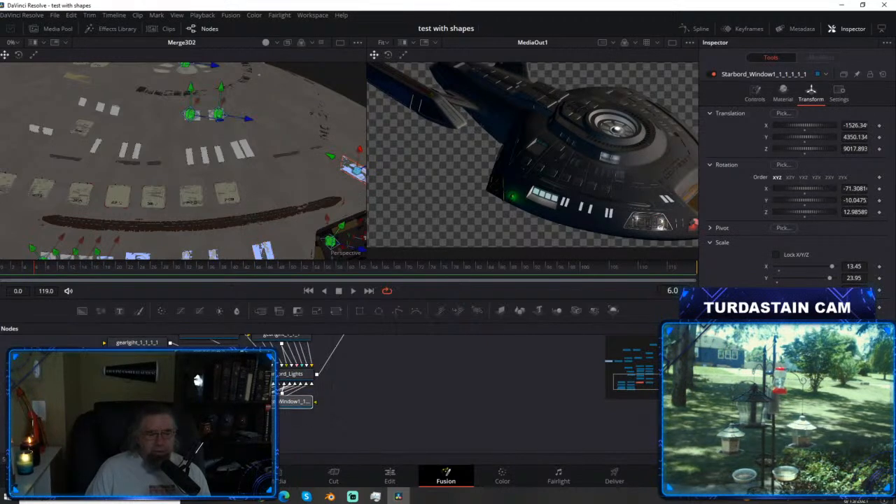
Duplicate the preceding starboard window node, connect the copy to Starbord_Lights, and arrange it beneath with the original set aside.
{"action": "right_click", "coordinate": [279, 408]}
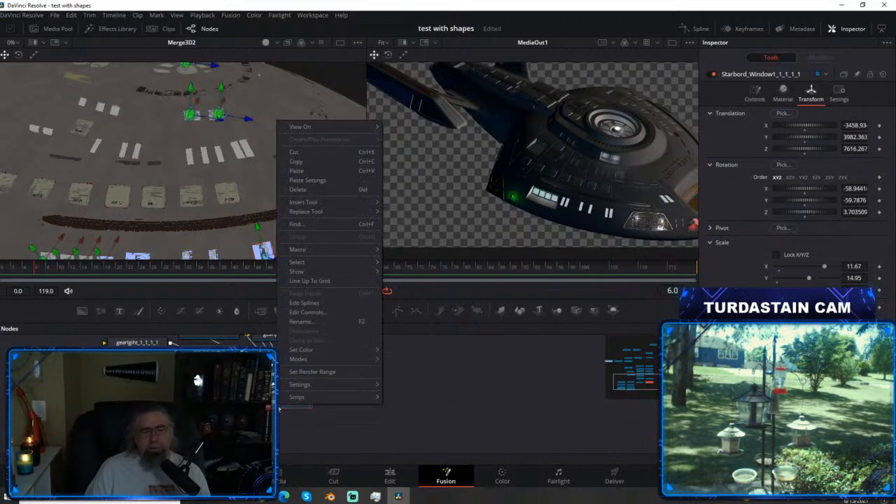
{"action": "left_click", "coordinate": [308, 164]}
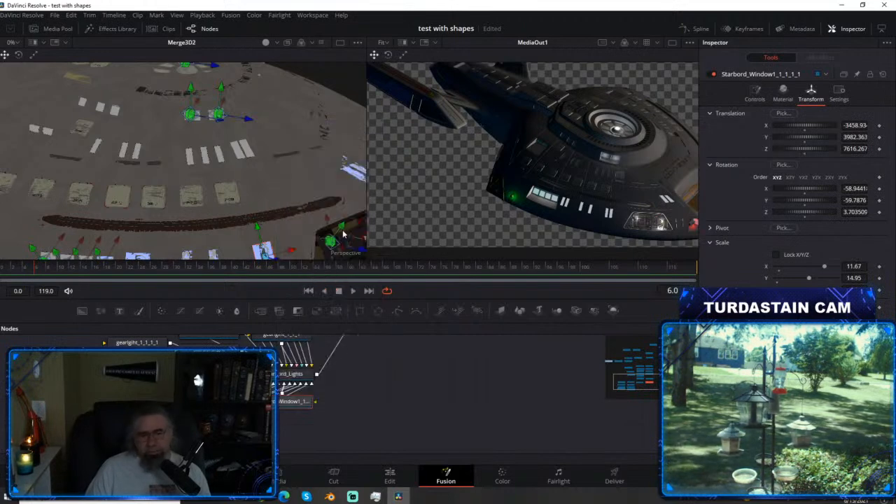
{"action": "right_click", "coordinate": [366, 388]}
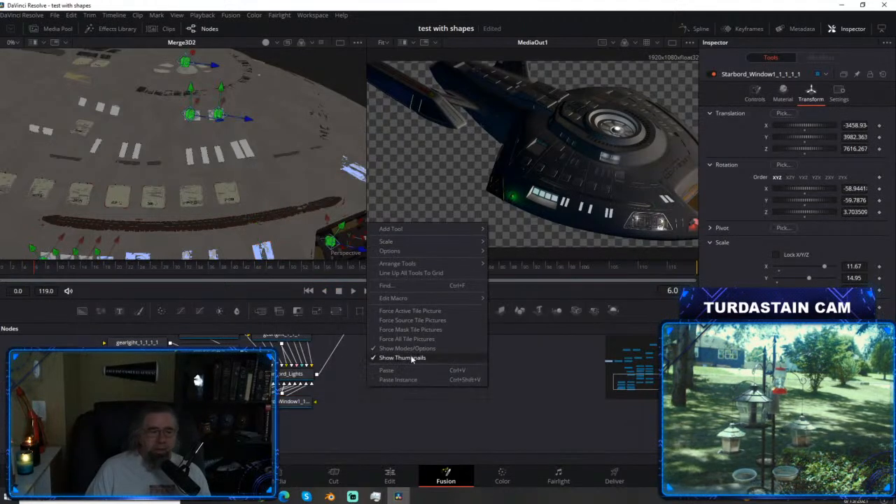
{"action": "left_click", "coordinate": [386, 371]}
{"action": "left_click_drag", "start_coordinate": [349, 387], "coordinate": [282, 424]}
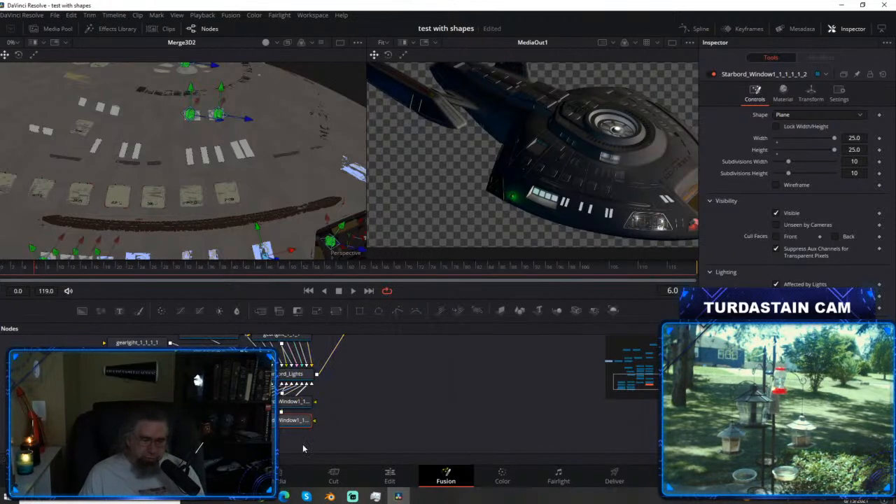
{"action": "mouse_move", "coordinate": [293, 424]}
{"action": "left_mouse_down"}
{"action": "mouse_move", "coordinate": [259, 445]}
{"action": "mouse_move", "coordinate": [297, 424]}
{"action": "mouse_move", "coordinate": [249, 412]}
{"action": "left_mouse_up"}
{"action": "left_click", "coordinate": [274, 423]}
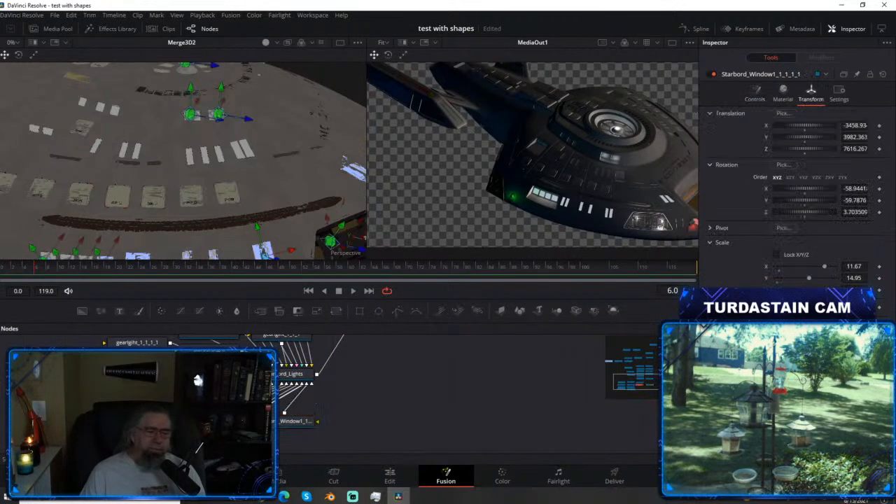
{"action": "left_click", "coordinate": [294, 404]}
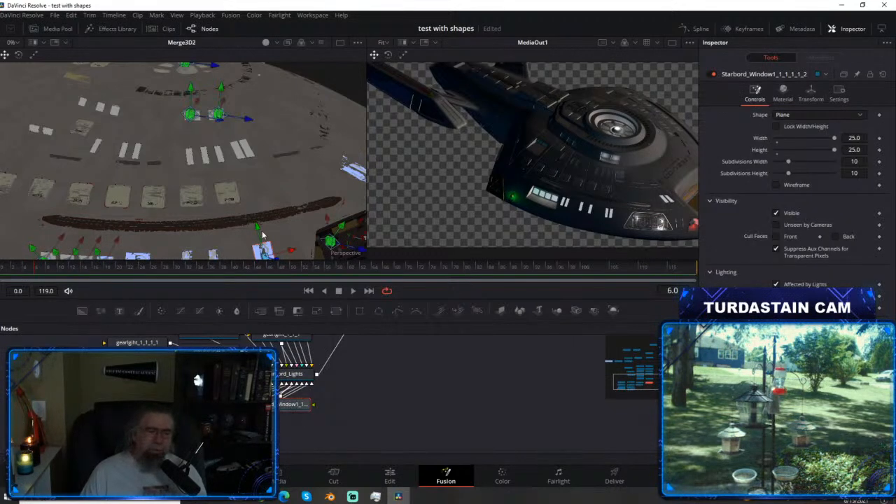
Move the new window plane onto the slot pair higher on the hull, at about X -1936.69, Y 4641.76, Z 6951.07.
{"action": "left_click_drag", "start_coordinate": [257, 233], "coordinate": [231, 124]}
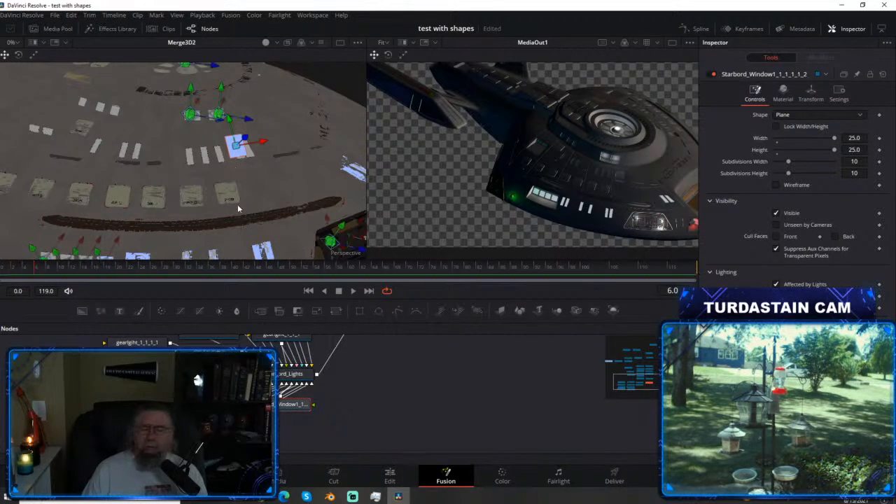
{"action": "left_click_drag", "start_coordinate": [271, 195], "coordinate": [26, 122]}
{"action": "scroll", "coordinate": [166, 202], "scroll_direction": "up", "scroll_amount": 4}
{"action": "left_click_drag", "start_coordinate": [43, 65], "coordinate": [85, 114]}
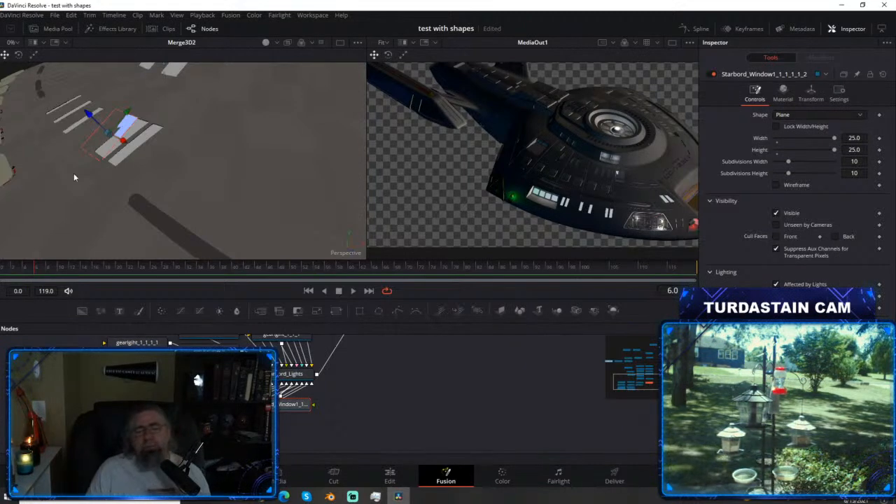
{"action": "left_click_drag", "start_coordinate": [123, 142], "coordinate": [142, 156]}
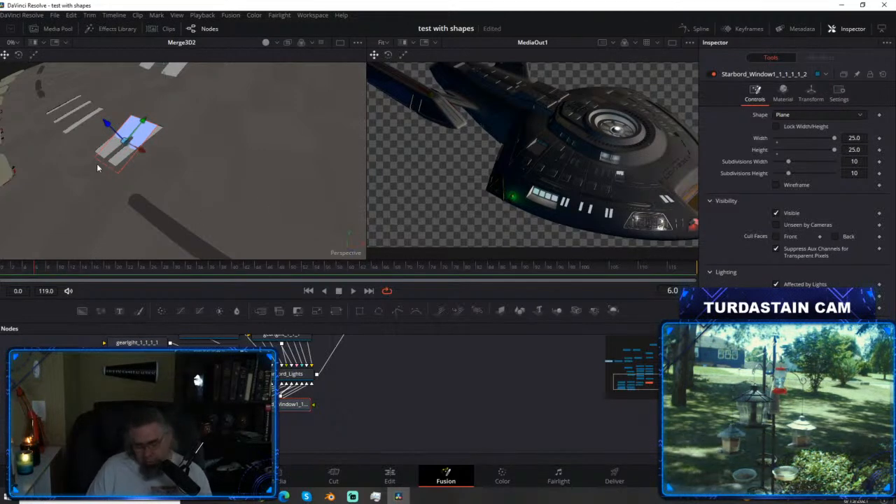
Rotate the new window plane about its X axis to about -73.78 to match the upper hull's slope.
{"action": "key", "text": "w"}
{"action": "left_click_drag", "start_coordinate": [75, 164], "coordinate": [149, 201]}
{"action": "left_click_drag", "start_coordinate": [286, 210], "coordinate": [437, 295]}
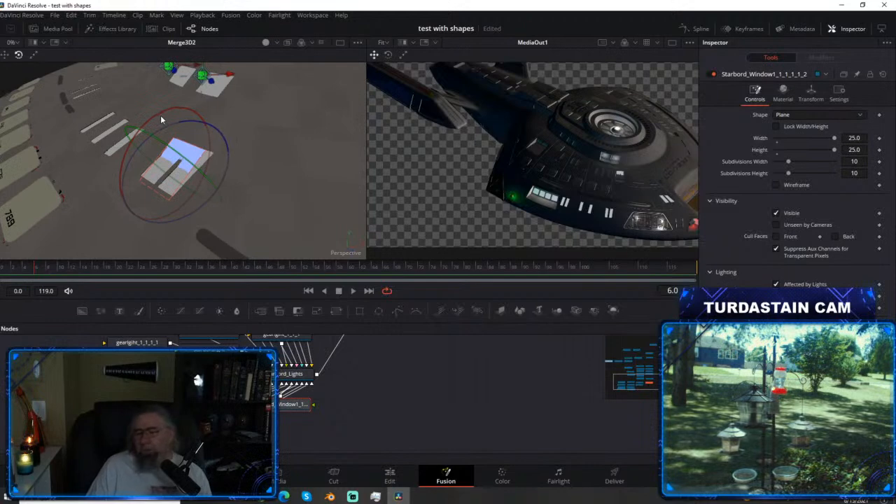
{"action": "left_click_drag", "start_coordinate": [158, 114], "coordinate": [169, 117]}
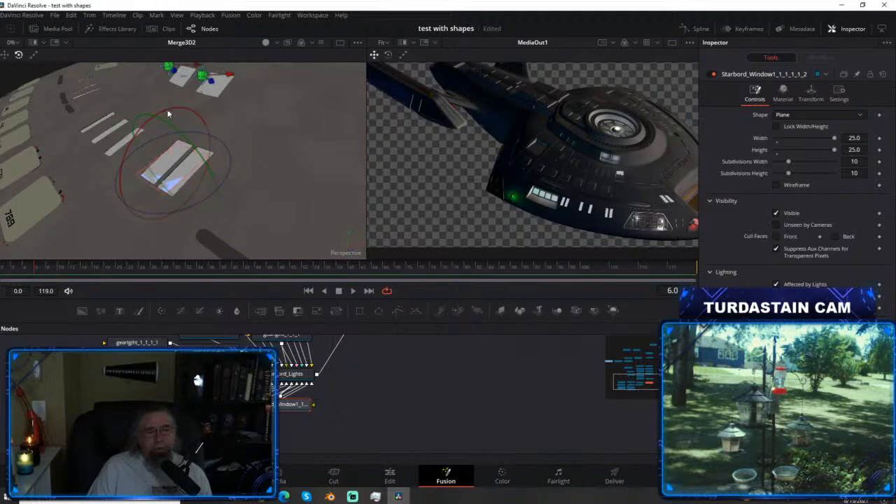
{"action": "left_click", "coordinate": [168, 115]}
{"action": "left_click", "coordinate": [175, 161]}
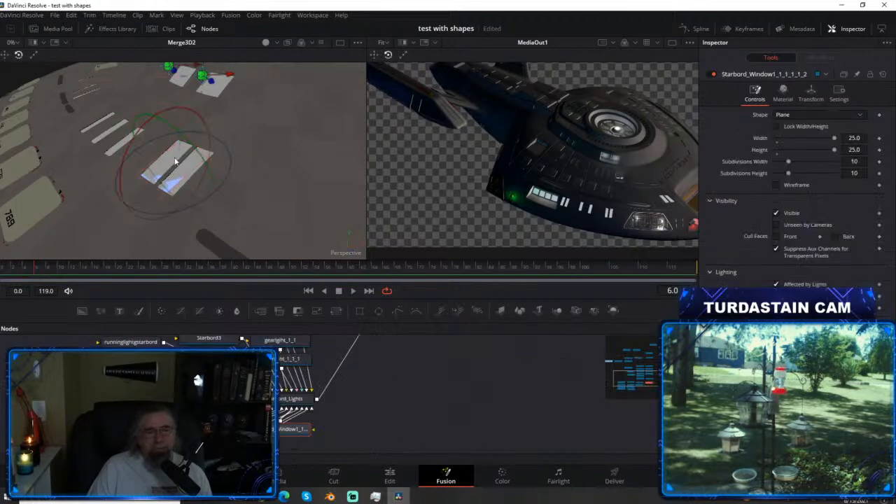
{"action": "left_click_drag", "start_coordinate": [177, 107], "coordinate": [174, 114]}
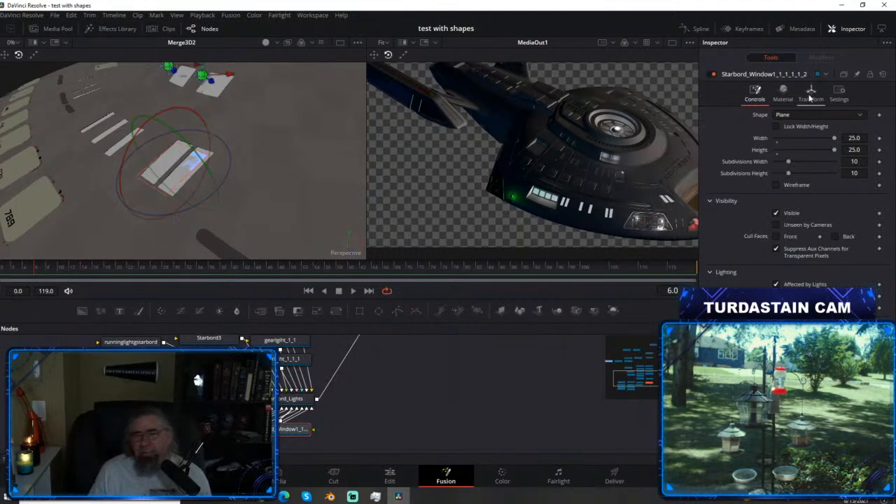
Set the new window plane's scale to X 14.0 and Y 16.99 to span the slot pair.
{"action": "left_click", "coordinate": [810, 99]}
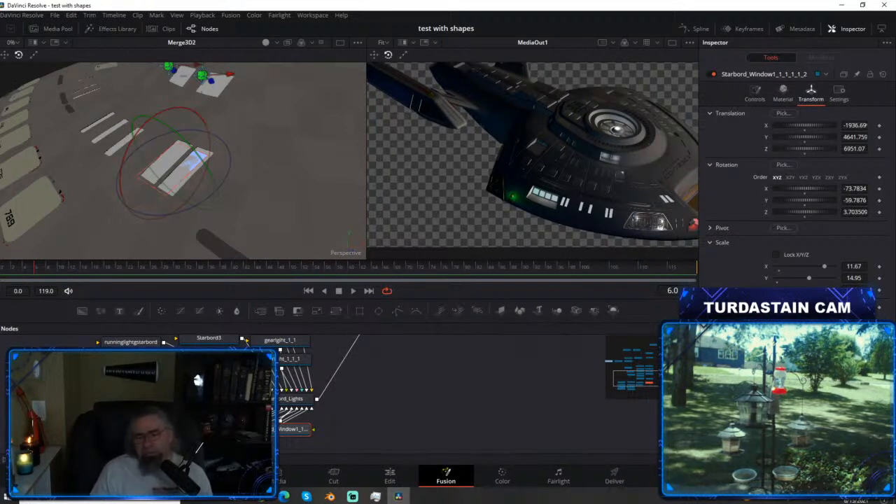
{"action": "left_click_drag", "start_coordinate": [808, 278], "coordinate": [834, 266]}
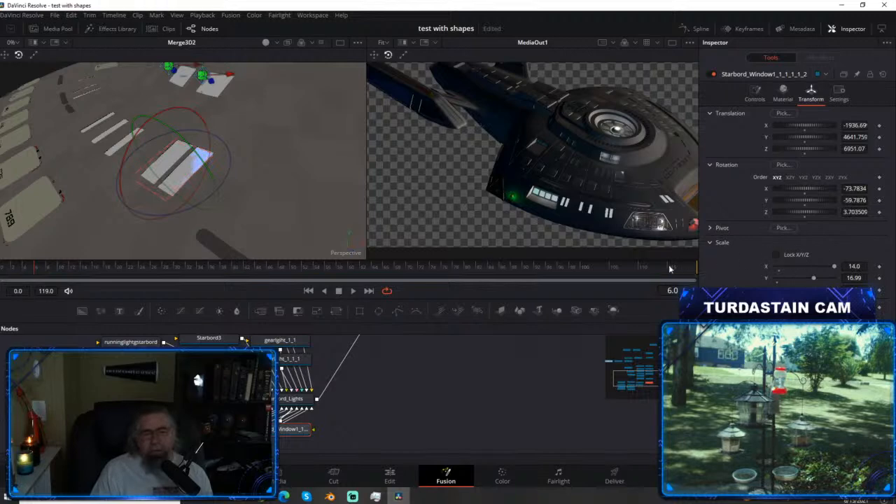
{"action": "left_click_drag", "start_coordinate": [255, 213], "coordinate": [403, 245]}
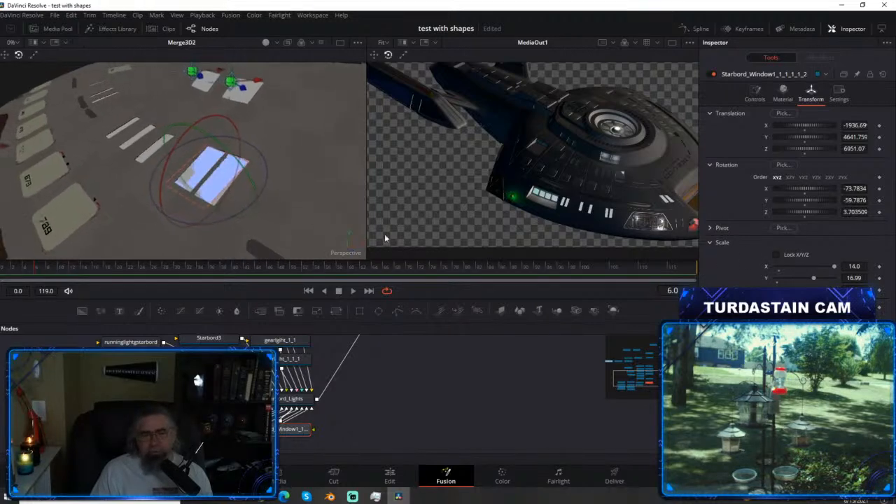
Reposition the new window plane over the upper slot pair at about X -1942.82, Y 4660.83, Z 6953.91, and save the project.
{"action": "left_click_drag", "start_coordinate": [138, 205], "coordinate": [159, 222]}
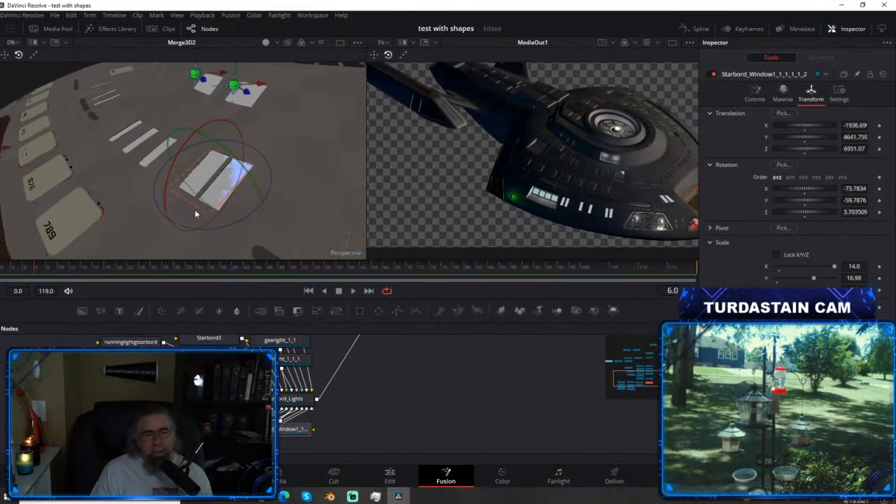
{"action": "left_click_drag", "start_coordinate": [160, 210], "coordinate": [129, 244]}
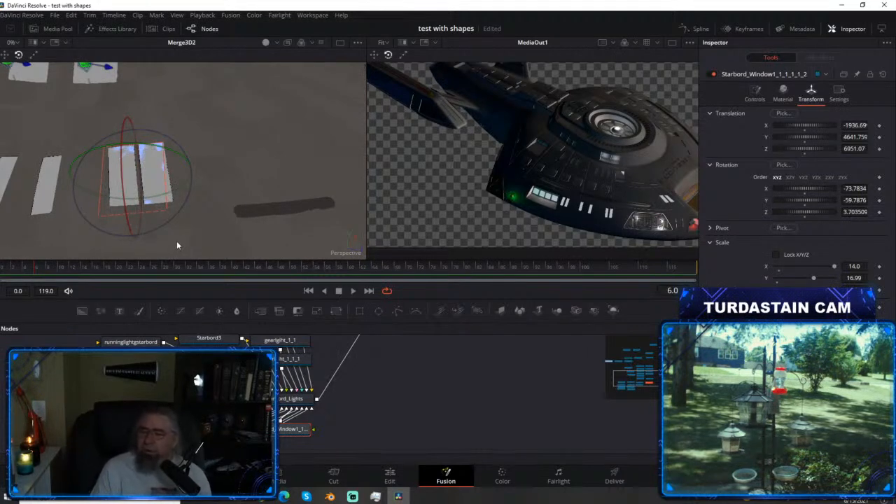
{"action": "key", "text": "q"}
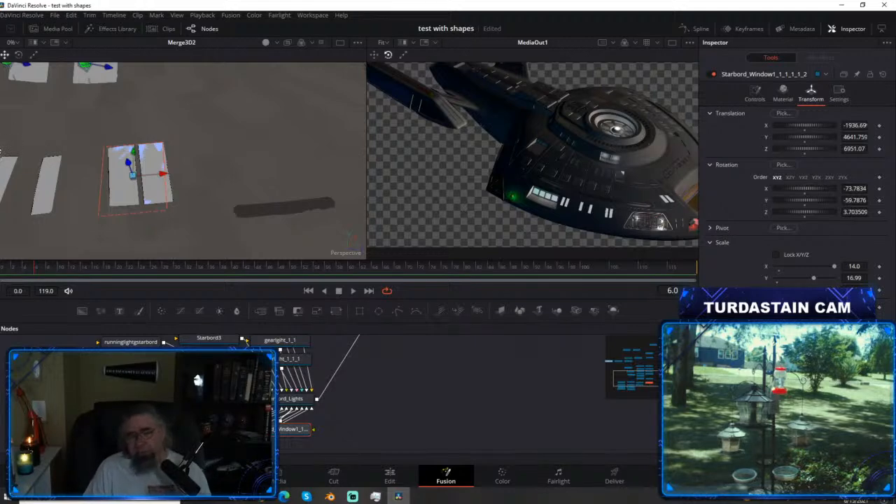
{"action": "left_click_drag", "start_coordinate": [138, 124], "coordinate": [168, 182]}
{"action": "left_click_drag", "start_coordinate": [217, 205], "coordinate": [214, 199]}
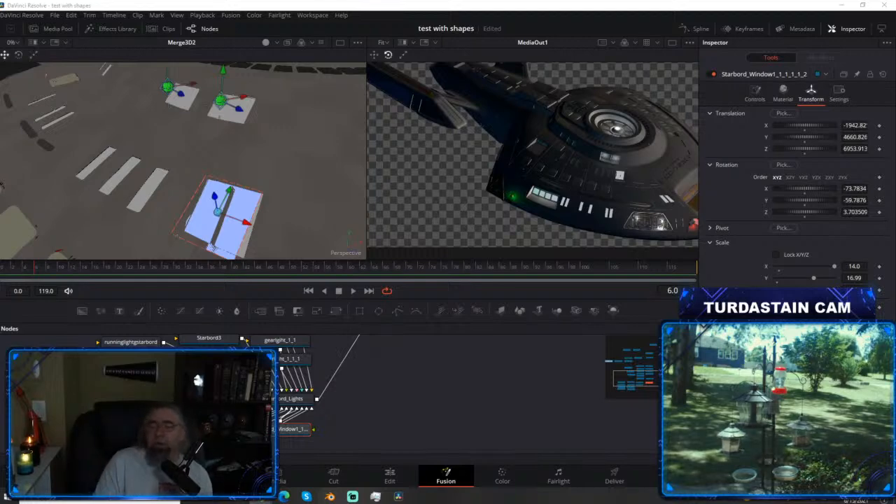
{"action": "key", "text": "ctrl+s"}
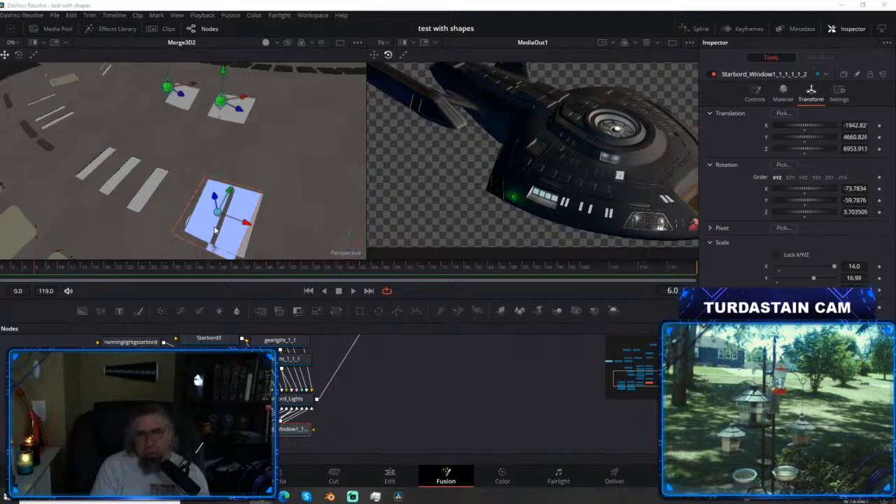
Shift the window plane to about X -1930.82, Y 4661.02, Z 6974.17 and rotate it to about X -72.71, Y -59.56, Z 2.18.
{"action": "left_click_drag", "start_coordinate": [245, 222], "coordinate": [247, 223]}
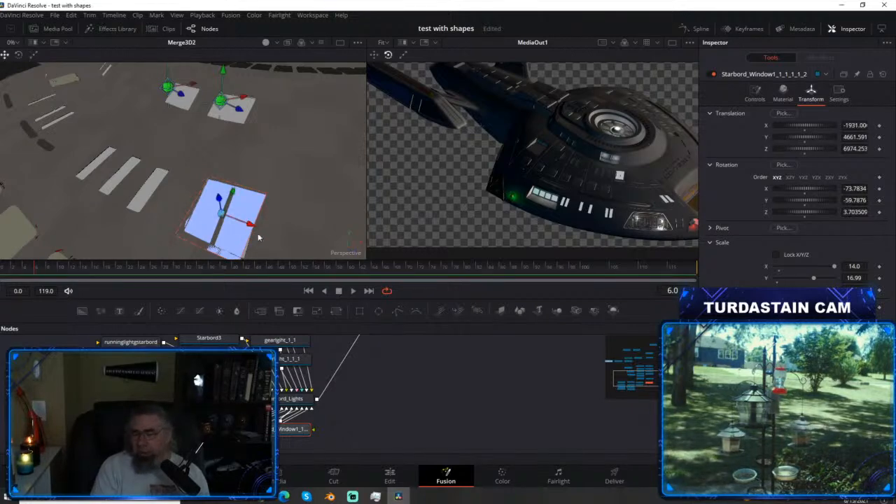
{"action": "left_click_drag", "start_coordinate": [294, 213], "coordinate": [226, 159]}
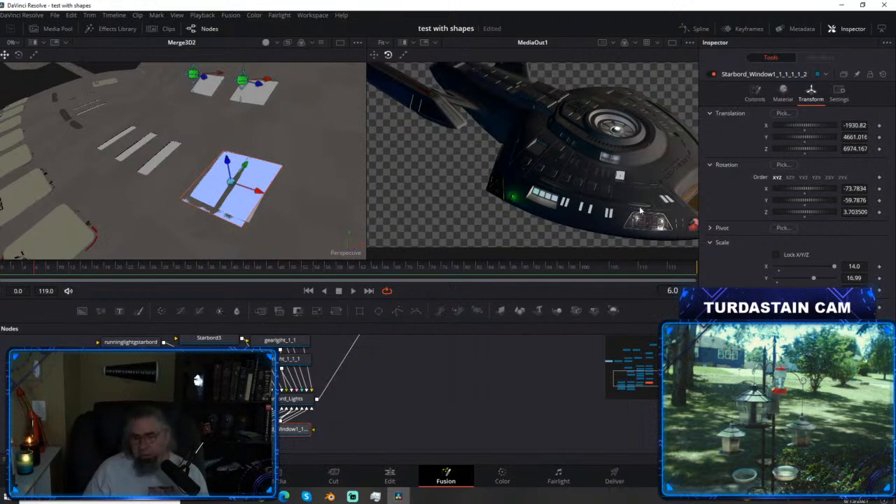
{"action": "key", "text": "w"}
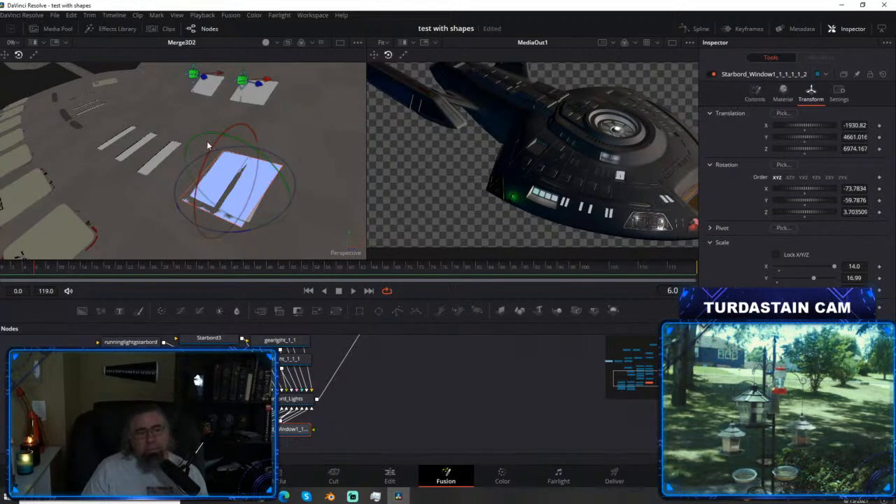
{"action": "left_click_drag", "start_coordinate": [210, 151], "coordinate": [260, 155]}
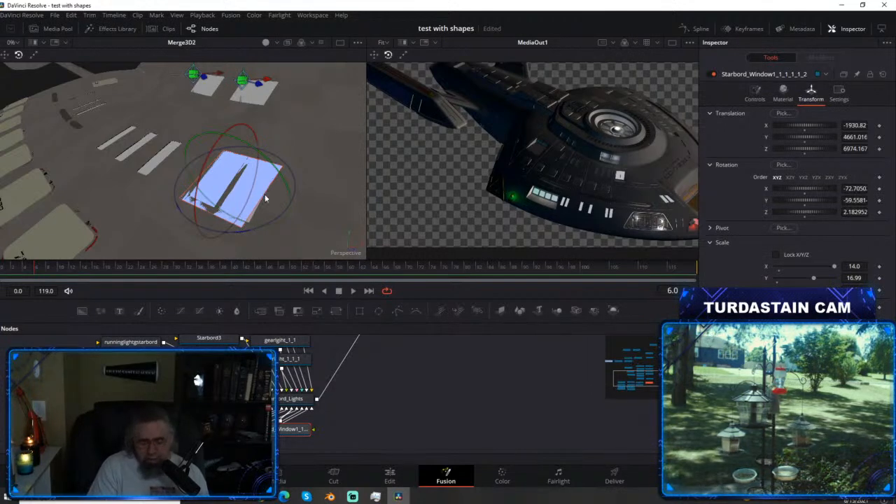
Slide the window plane to about X -1923.91, Y 4661.28, Z 6985.94 so it covers both slots, and save the project.
{"action": "key", "text": "q"}
{"action": "left_click_drag", "start_coordinate": [258, 193], "coordinate": [264, 194]}
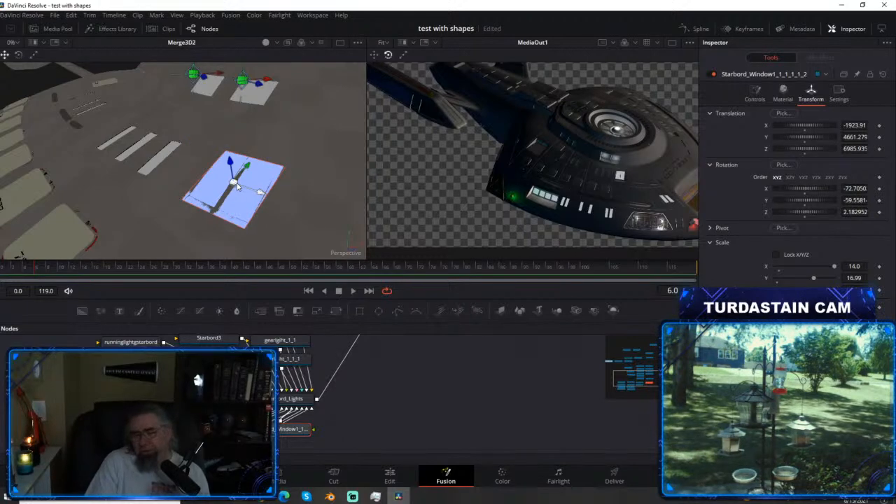
{"action": "left_click_drag", "start_coordinate": [226, 153], "coordinate": [223, 152]}
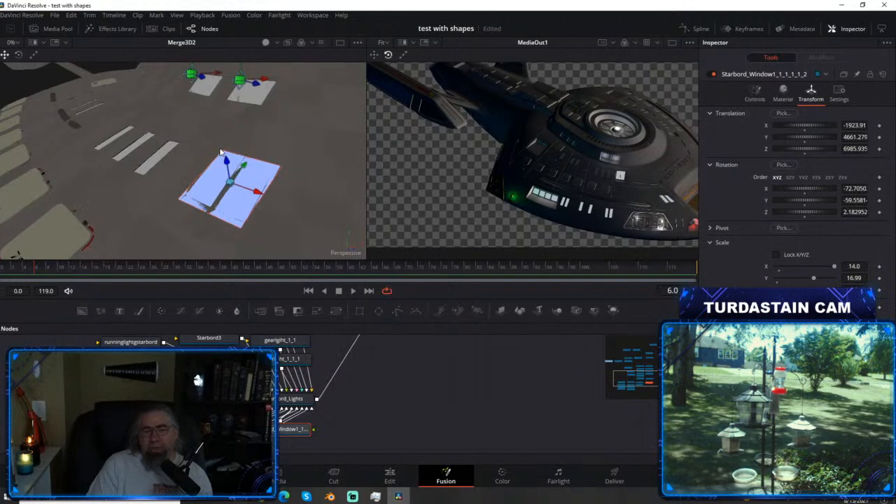
{"action": "key", "text": "ctrl+s"}
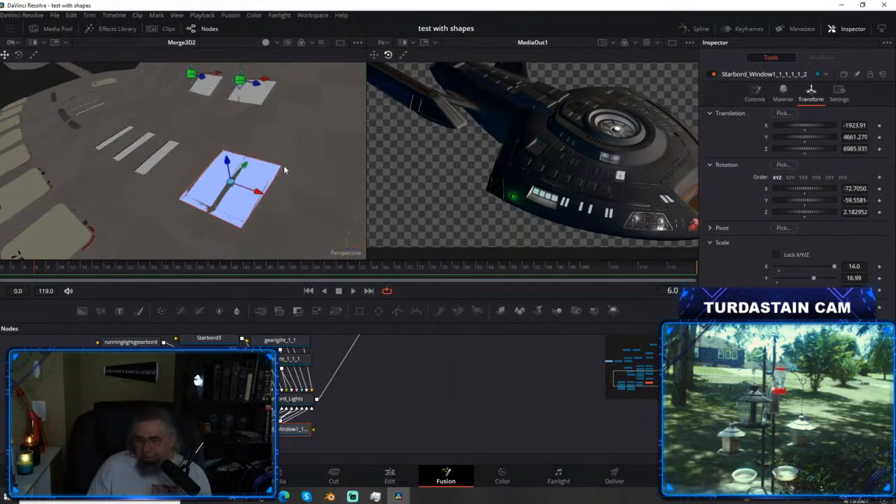
Lower the window plane into the hull surface at about X -1919.91, Y 4648.40, Z 6983.88.
{"action": "left_click_drag", "start_coordinate": [286, 165], "coordinate": [221, 172]}
{"action": "left_click_drag", "start_coordinate": [276, 190], "coordinate": [31, 58]}
{"action": "left_click_drag", "start_coordinate": [202, 144], "coordinate": [210, 163]}
{"action": "left_click_drag", "start_coordinate": [214, 129], "coordinate": [217, 136]}
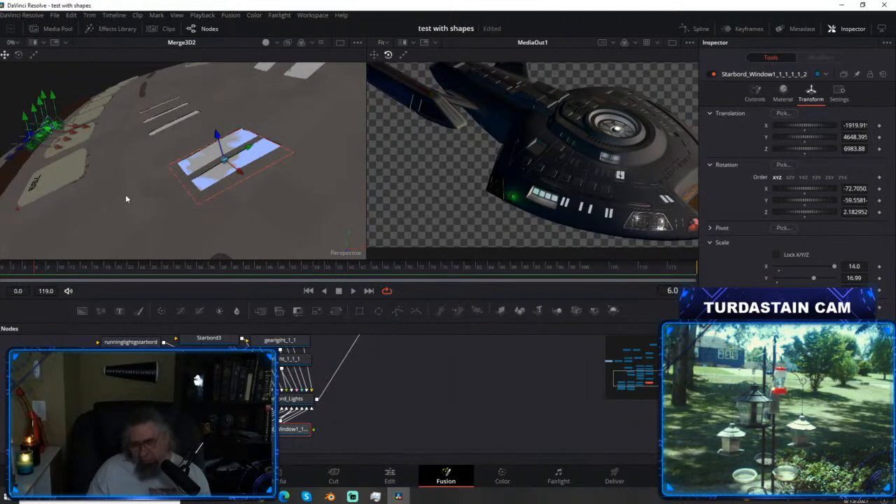
Realign the window plane with the slot pair at about X -1903.37, Y 4655.09, Z 6974.02.
{"action": "left_click_drag", "start_coordinate": [114, 196], "coordinate": [388, 176]}
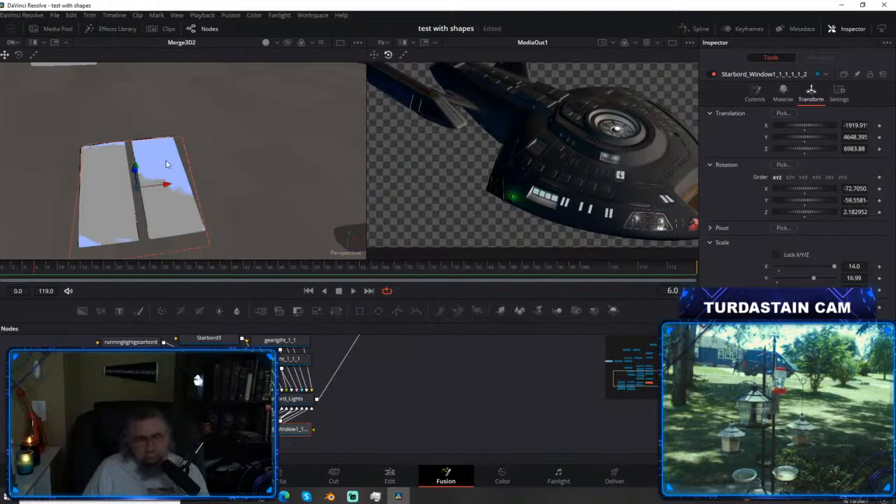
{"action": "left_click_drag", "start_coordinate": [170, 175], "coordinate": [208, 182]}
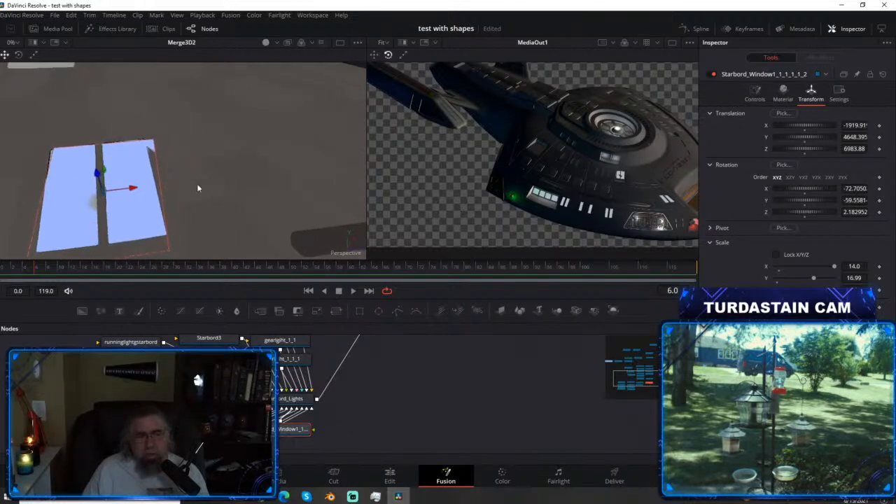
{"action": "right_click", "coordinate": [158, 197]}
{"action": "left_click", "coordinate": [249, 179]}
{"action": "left_click_drag", "start_coordinate": [289, 180], "coordinate": [181, 149]}
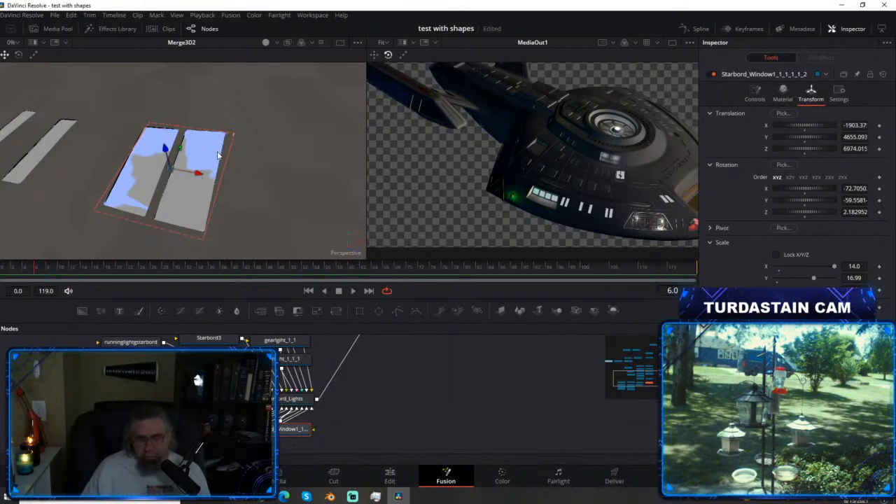
Rotate the window plane to about X -76.05, Y -54.07, Z 5.07 to follow the hull, and save the project.
{"action": "key", "text": "r"}
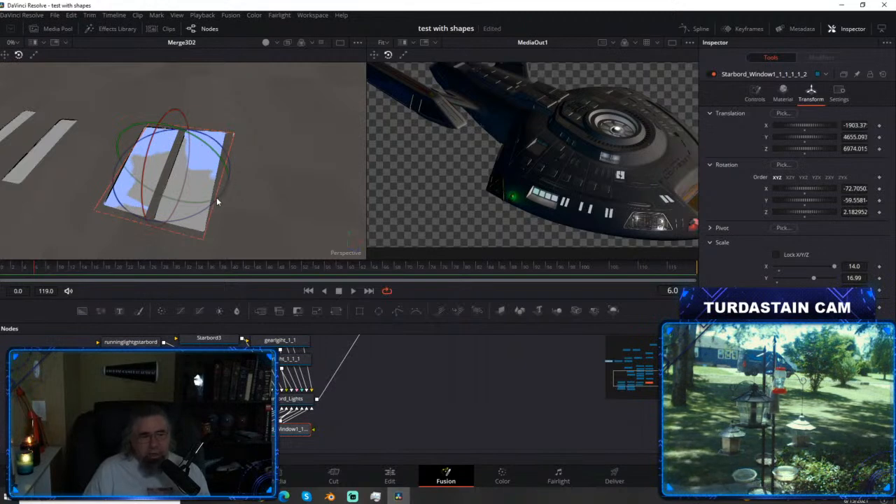
{"action": "left_click_drag", "start_coordinate": [216, 202], "coordinate": [220, 196]}
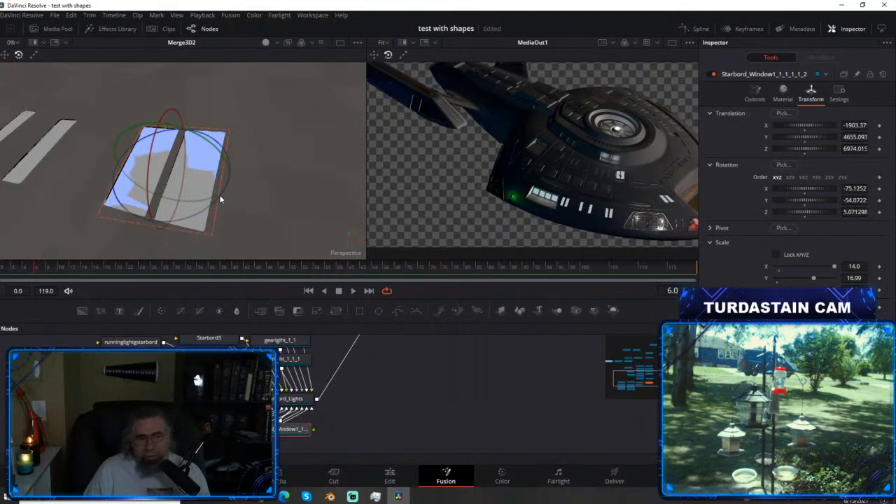
{"action": "left_click_drag", "start_coordinate": [150, 170], "coordinate": [149, 167]}
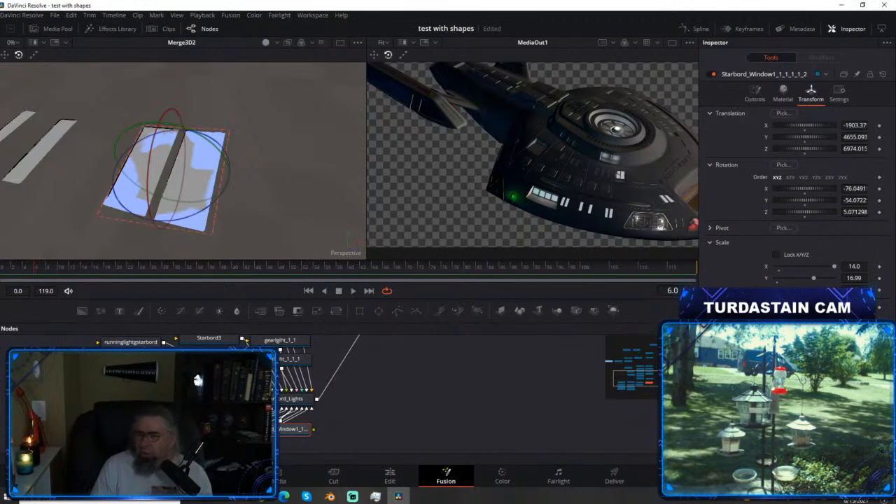
{"action": "key", "text": "ctrl+s"}
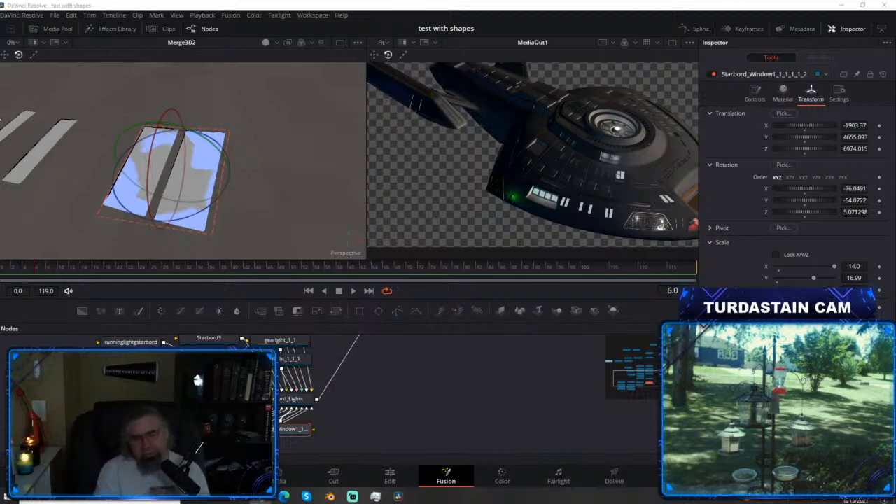
Tilt the window plane further against the hull slope, to about X -74.04, Y -60.04, Z 2.19.
{"action": "left_click_drag", "start_coordinate": [166, 133], "coordinate": [159, 135]}
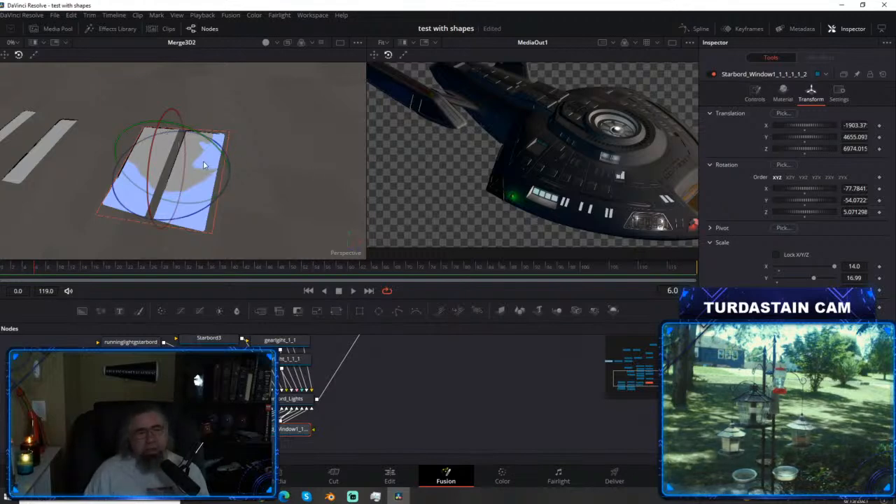
{"action": "left_click_drag", "start_coordinate": [203, 161], "coordinate": [104, 162]}
{"action": "left_click_drag", "start_coordinate": [160, 188], "coordinate": [137, 184]}
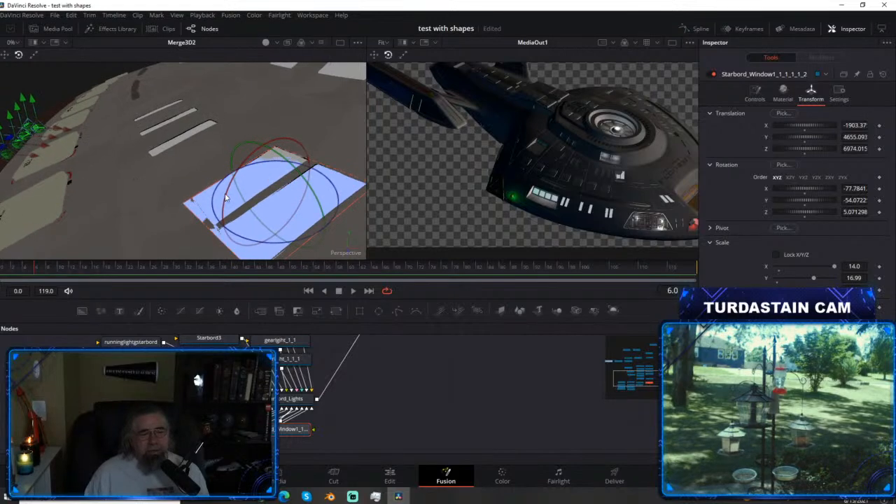
{"action": "left_click_drag", "start_coordinate": [224, 200], "coordinate": [225, 201]}
{"action": "left_click_drag", "start_coordinate": [140, 198], "coordinate": [204, 192]}
{"action": "left_click_drag", "start_coordinate": [180, 220], "coordinate": [168, 184]}
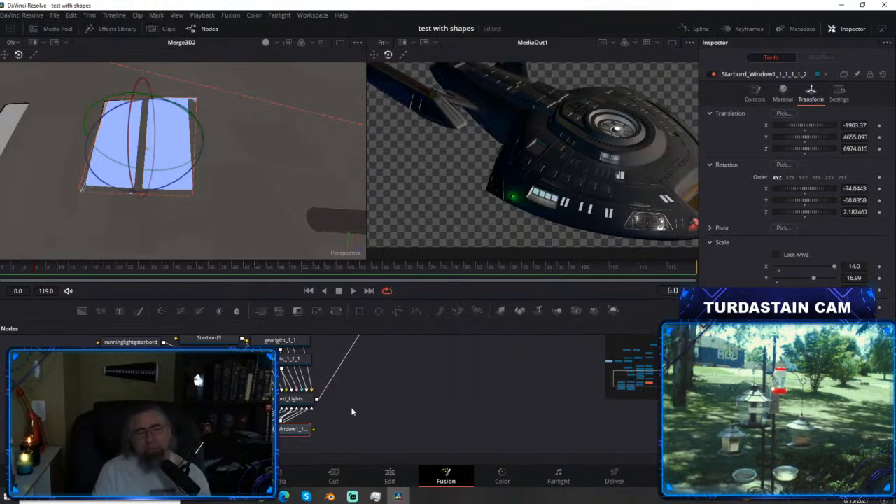
Rotate the window plane to about X -74.55, Y -53.97, Z 5.11 to fit the slots from a low viewing angle.
{"action": "left_click_drag", "start_coordinate": [264, 189], "coordinate": [178, 186]}
{"action": "scroll", "coordinate": [177, 192], "scroll_direction": "up", "scroll_amount": 3}
{"action": "left_click_drag", "start_coordinate": [98, 207], "coordinate": [119, 196]}
{"action": "left_click_drag", "start_coordinate": [197, 184], "coordinate": [156, 121]}
{"action": "left_click_drag", "start_coordinate": [322, 223], "coordinate": [138, 129]}
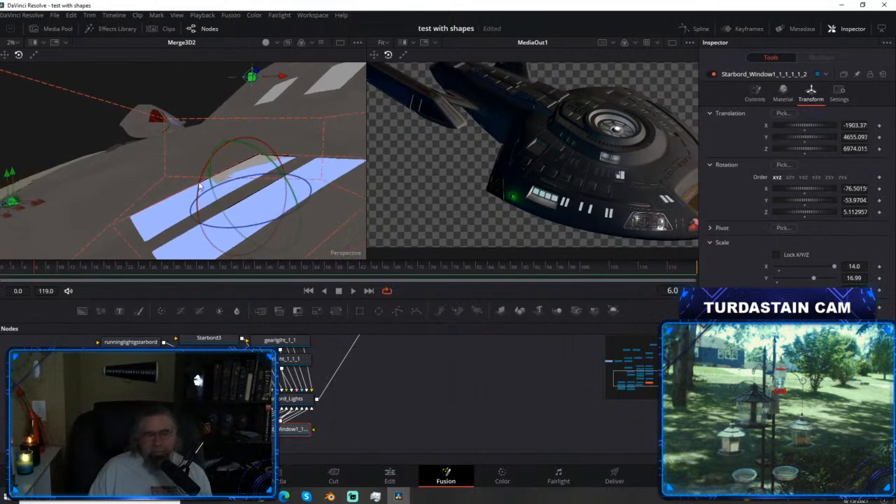
{"action": "left_click_drag", "start_coordinate": [196, 189], "coordinate": [197, 187]}
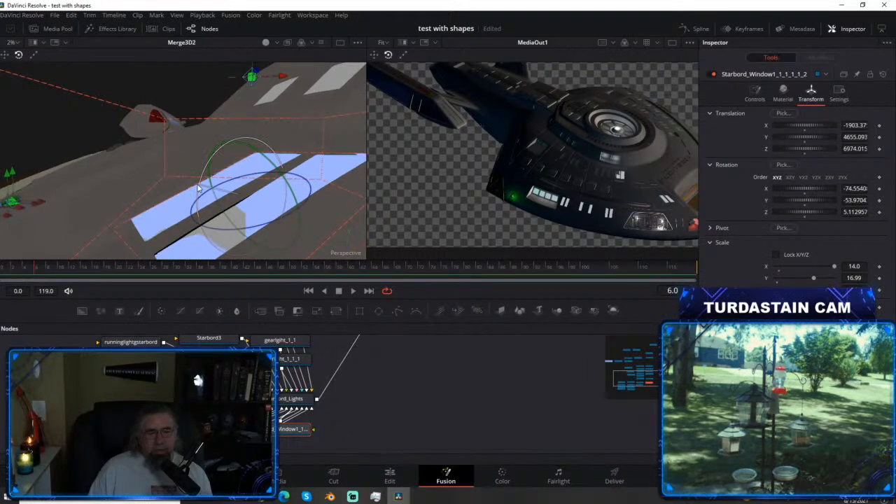
Fine-tune the window plane's X rotation to about -75.32 so it fills both slots more evenly.
{"action": "left_click_drag", "start_coordinate": [111, 175], "coordinate": [236, 212]}
{"action": "mouse_move", "coordinate": [160, 195]}
{"action": "left_mouse_down"}
{"action": "mouse_move", "coordinate": [184, 196]}
{"action": "mouse_move", "coordinate": [156, 208]}
{"action": "left_mouse_up"}
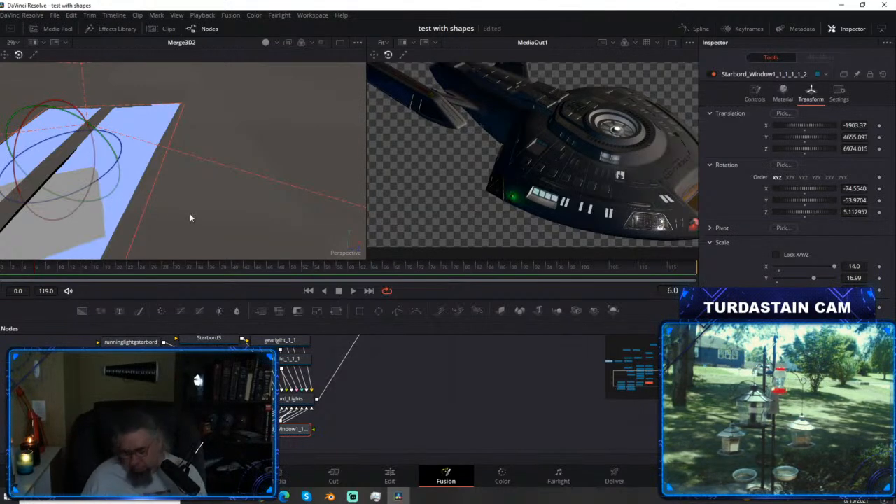
{"action": "left_click_drag", "start_coordinate": [157, 219], "coordinate": [128, 181]}
{"action": "left_click_drag", "start_coordinate": [158, 149], "coordinate": [158, 152]}
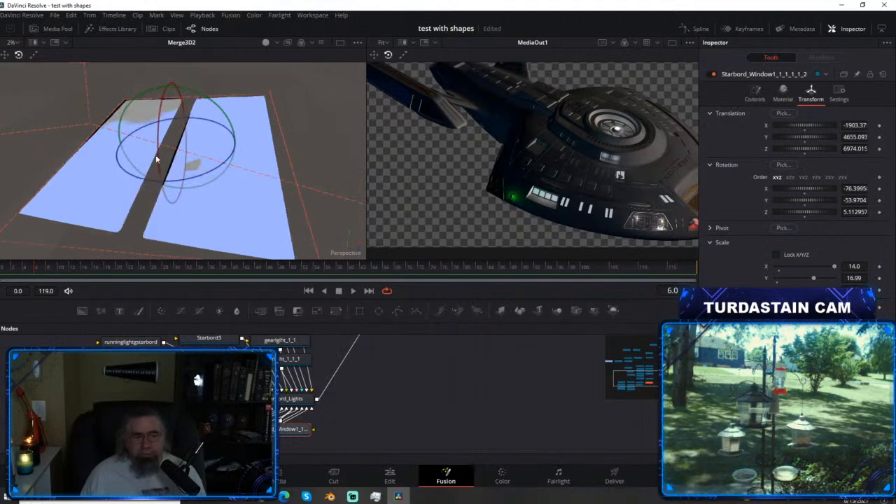
{"action": "left_click_drag", "start_coordinate": [157, 160], "coordinate": [156, 163]}
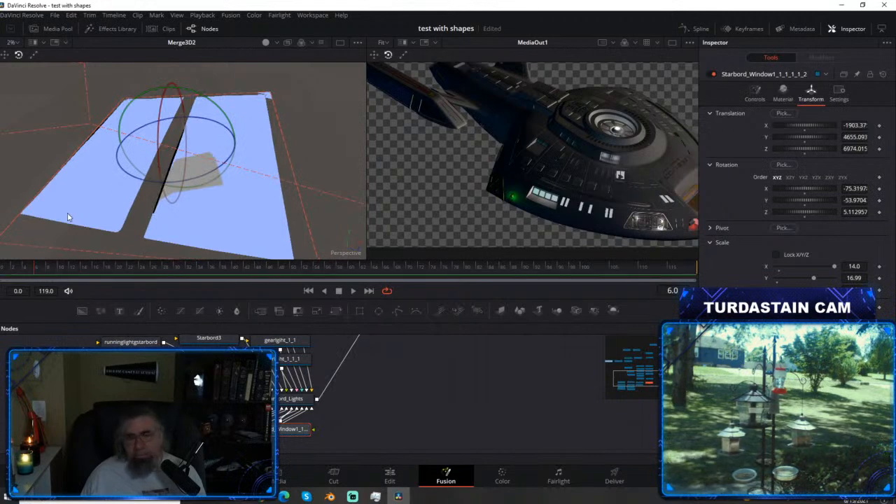
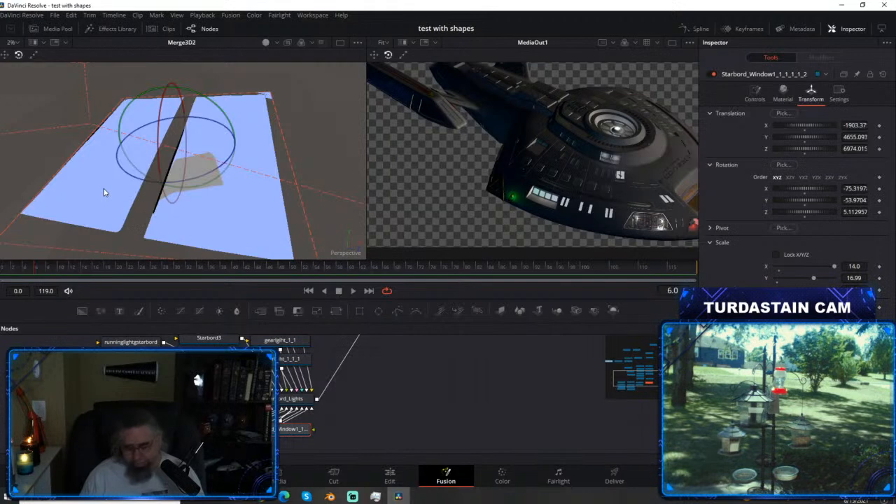
Adjust the window plane's rotation to about X -74.47, Y -53.60, Z 2.70 to reduce the hull showing through the slots.
{"action": "mouse_move", "coordinate": [101, 179]}
{"action": "left_mouse_down"}
{"action": "mouse_move", "coordinate": [58, 193]}
{"action": "mouse_move", "coordinate": [24, 188]}
{"action": "mouse_move", "coordinate": [125, 193]}
{"action": "mouse_move", "coordinate": [119, 211]}
{"action": "mouse_move", "coordinate": [95, 180]}
{"action": "left_mouse_up"}
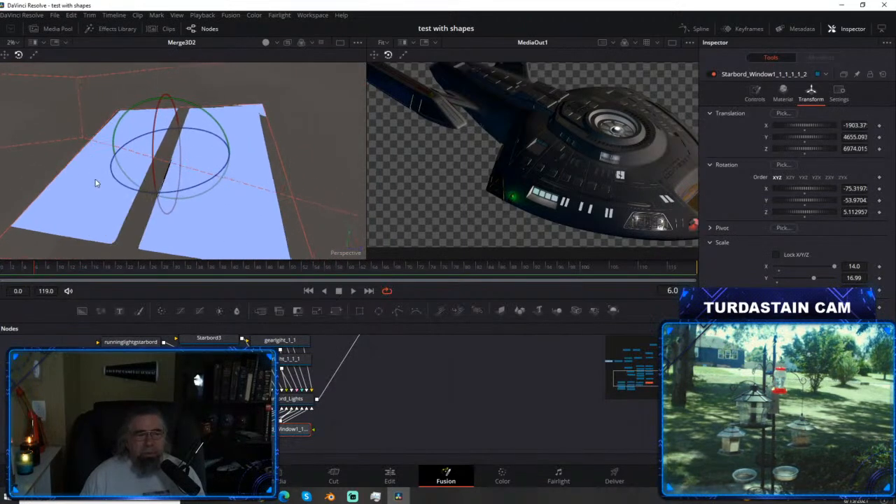
{"action": "left_click_drag", "start_coordinate": [157, 148], "coordinate": [154, 147]}
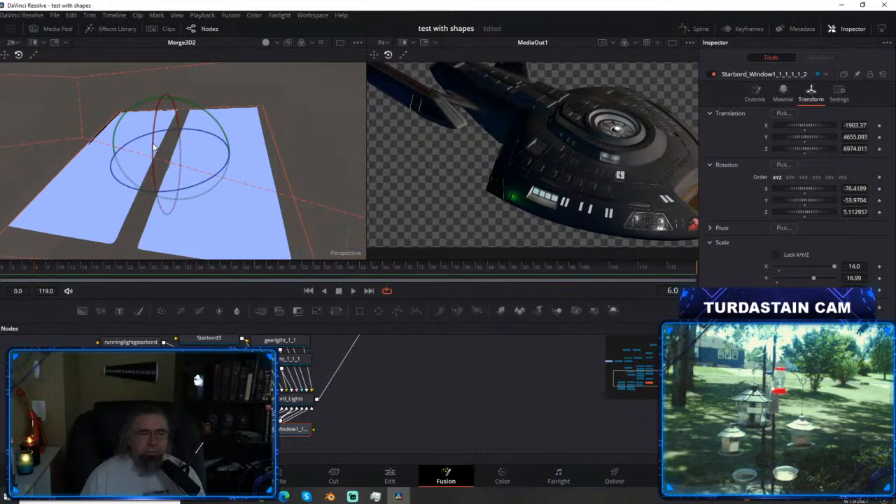
{"action": "left_click_drag", "start_coordinate": [60, 182], "coordinate": [79, 198]}
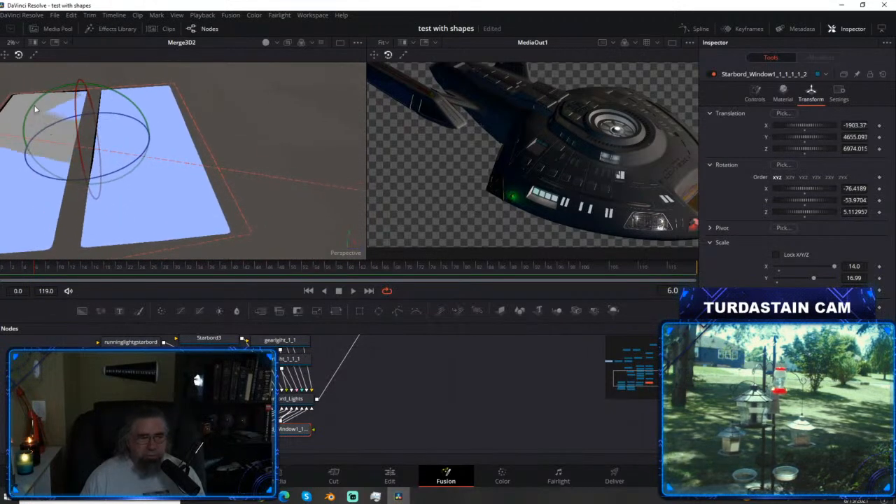
{"action": "left_click_drag", "start_coordinate": [33, 109], "coordinate": [33, 107]}
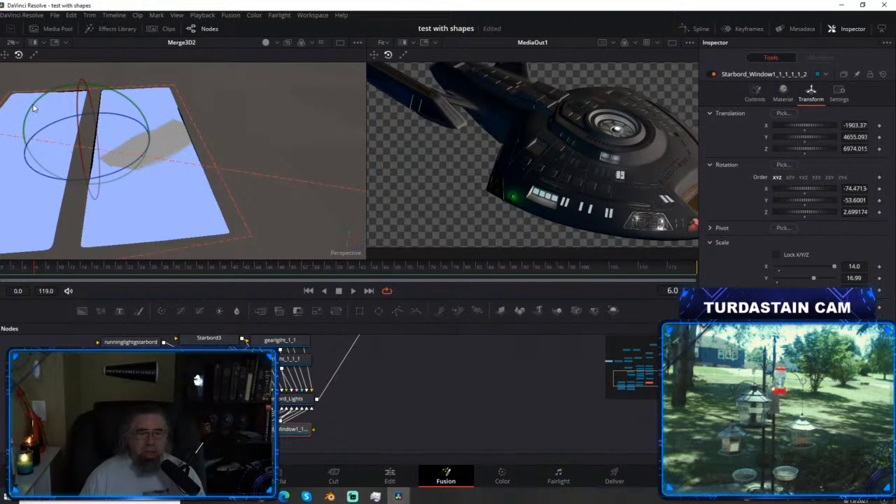
{"action": "left_click_drag", "start_coordinate": [33, 107], "coordinate": [33, 107]}
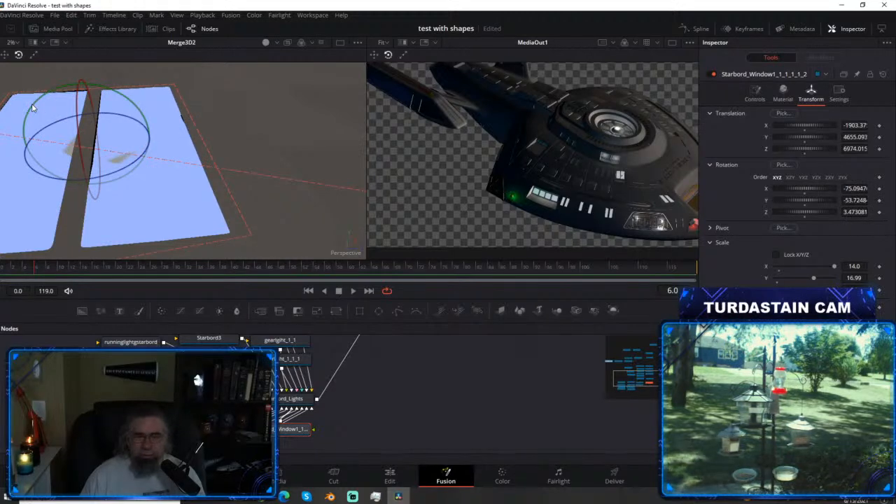
{"action": "left_click_drag", "start_coordinate": [32, 107], "coordinate": [33, 108]}
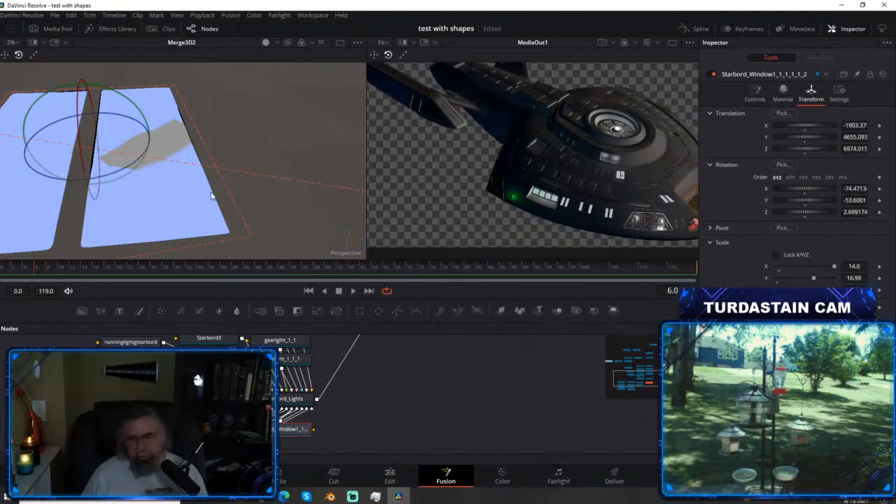
Narrow the selected window plane by setting its X scale to 6.28, so it is about one slot wide.
{"action": "left_click_drag", "start_coordinate": [162, 210], "coordinate": [314, 180]}
{"action": "left_click_drag", "start_coordinate": [165, 188], "coordinate": [209, 209]}
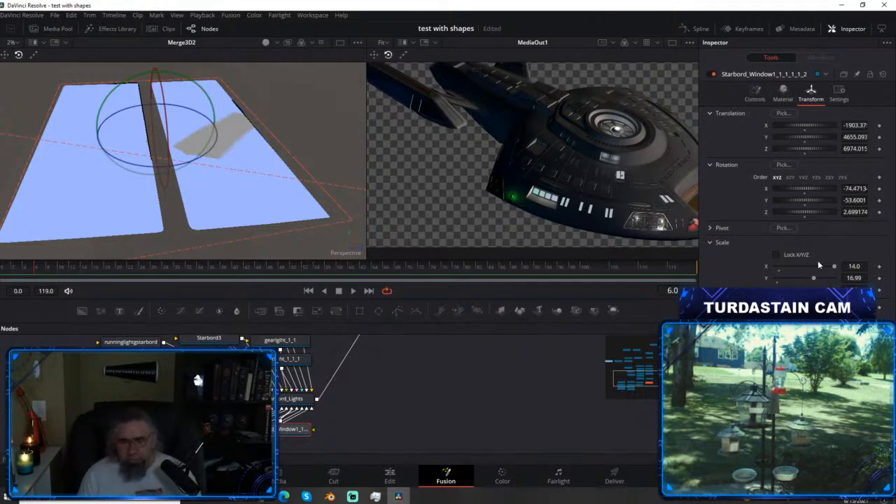
{"action": "left_click_drag", "start_coordinate": [836, 267], "coordinate": [801, 268]}
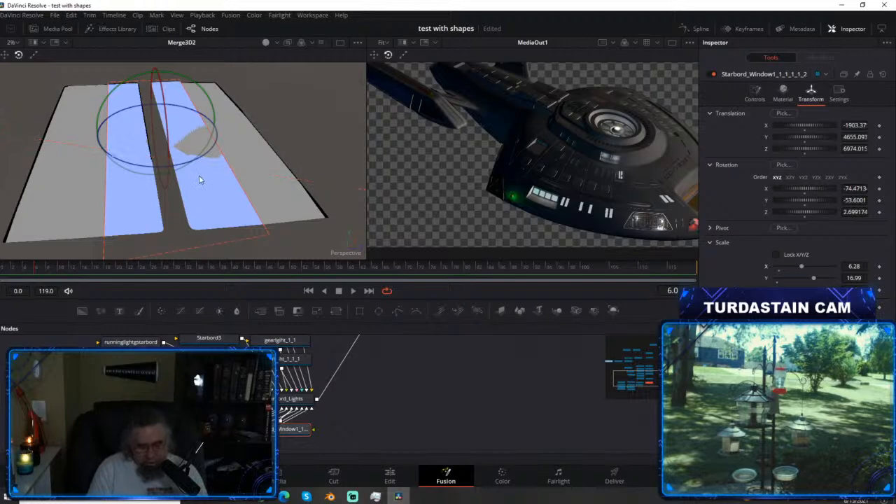
Move the narrowed window plane over a single slot and raise it clear of the hull, to about X -1853.72, Y 4660.83, Z 7043.25, and save the project.
{"action": "key", "text": "q"}
{"action": "left_click_drag", "start_coordinate": [187, 133], "coordinate": [240, 127]}
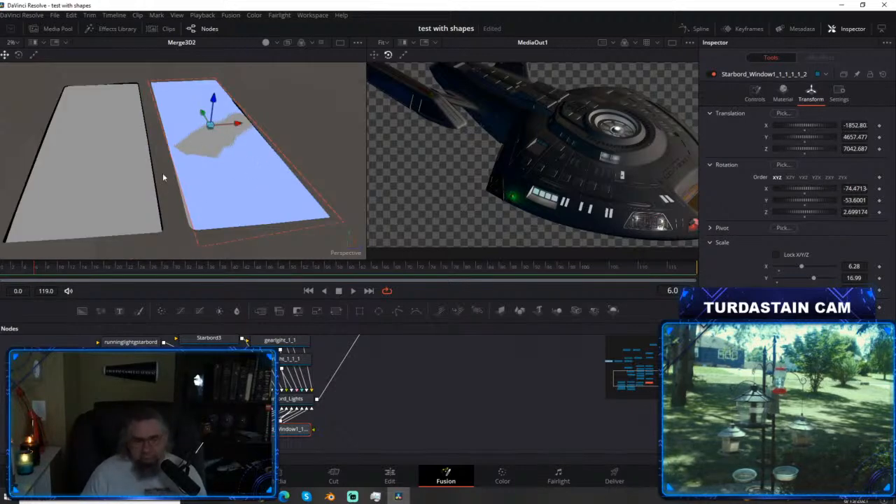
{"action": "left_click_drag", "start_coordinate": [224, 174], "coordinate": [275, 180]}
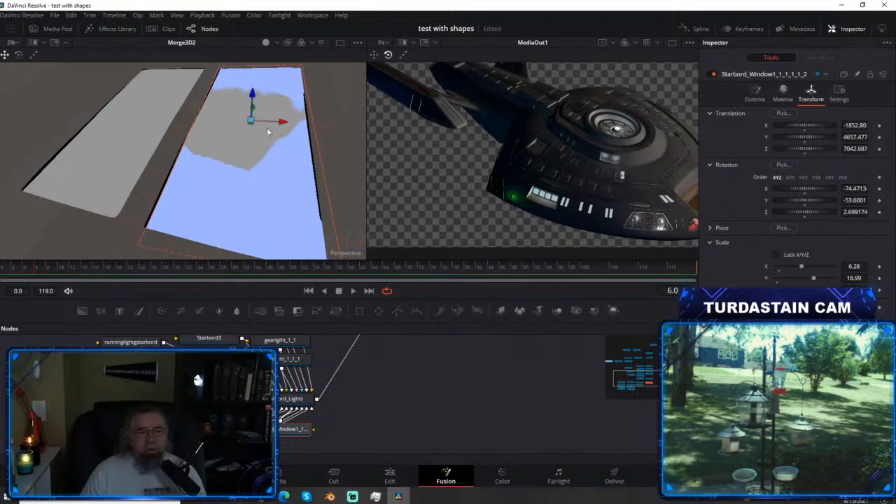
{"action": "left_click_drag", "start_coordinate": [254, 96], "coordinate": [254, 96]}
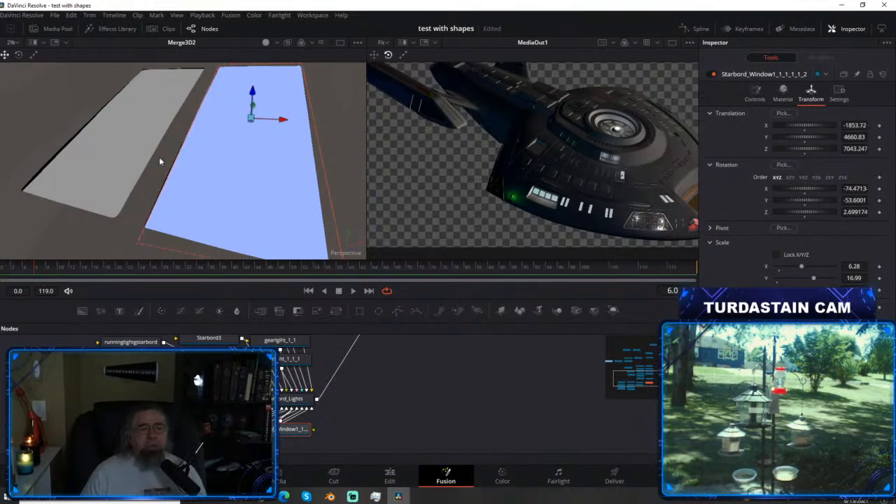
{"action": "left_click_drag", "start_coordinate": [130, 185], "coordinate": [186, 236]}
{"action": "left_click_drag", "start_coordinate": [90, 176], "coordinate": [111, 115]}
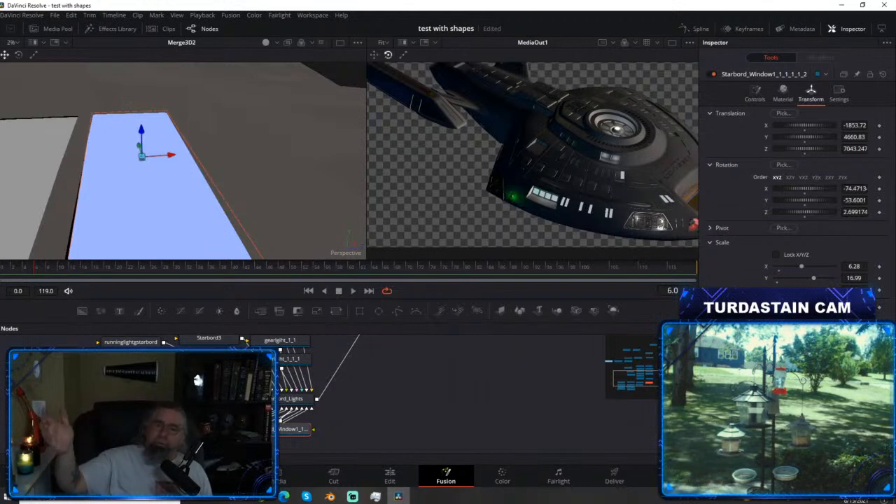
{"action": "key", "text": "ctrl+s"}
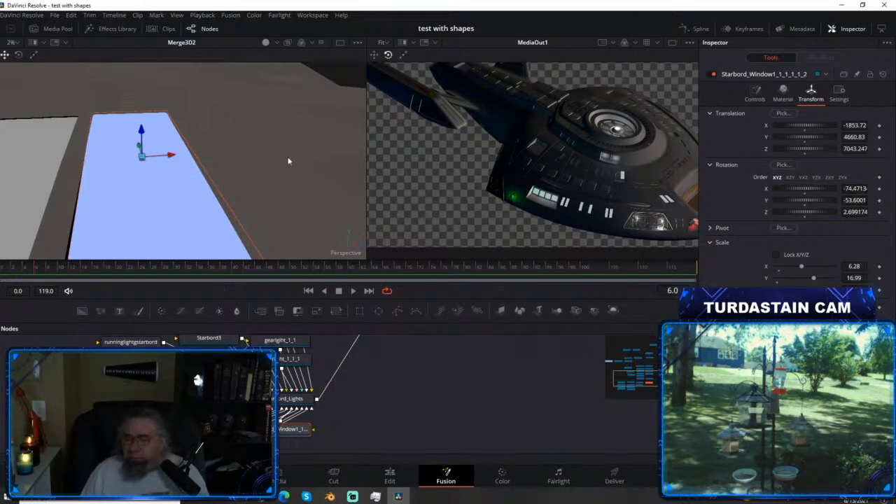
Examine the window plane's fit over its slot and against the neighbouring windows from several angles and distances.
{"action": "left_click_drag", "start_coordinate": [242, 123], "coordinate": [318, 117]}
{"action": "left_click_drag", "start_coordinate": [287, 160], "coordinate": [257, 162]}
{"action": "scroll", "coordinate": [257, 162], "scroll_direction": "down", "scroll_amount": 1}
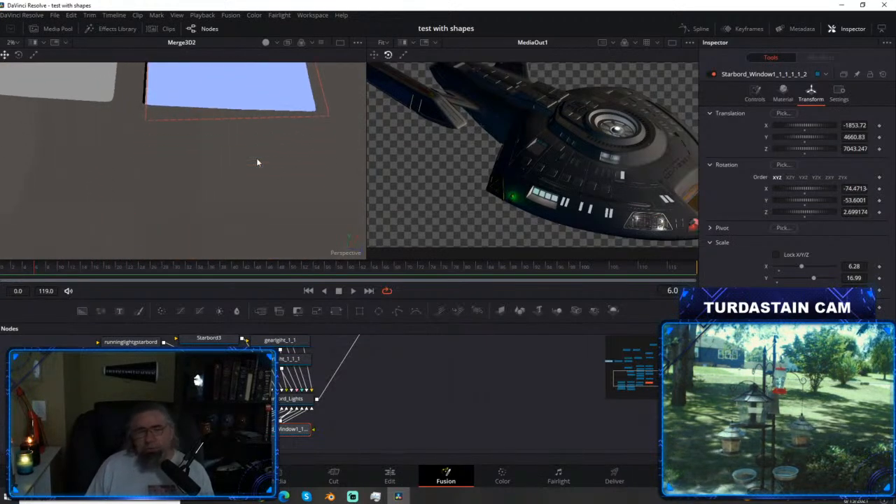
{"action": "scroll", "coordinate": [256, 158], "scroll_direction": "up", "scroll_amount": 4}
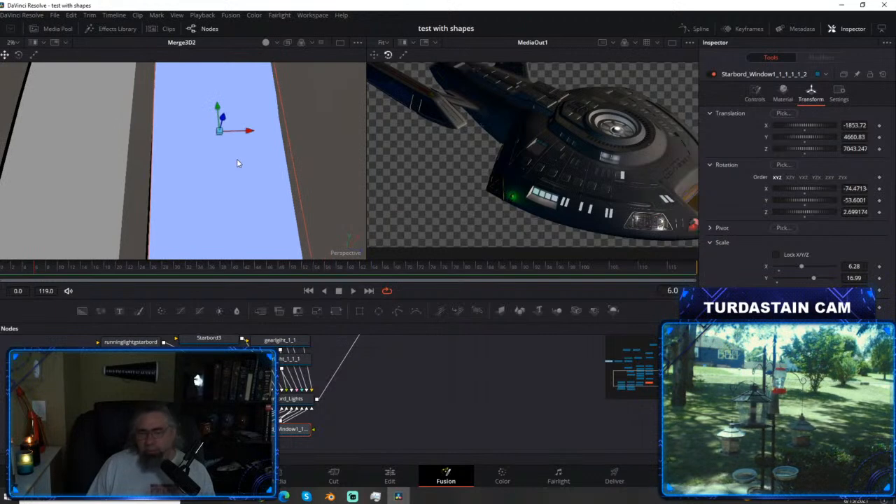
{"action": "scroll", "coordinate": [196, 164], "scroll_direction": "down", "scroll_amount": 5}
{"action": "scroll", "coordinate": [196, 162], "scroll_direction": "up", "scroll_amount": 5}
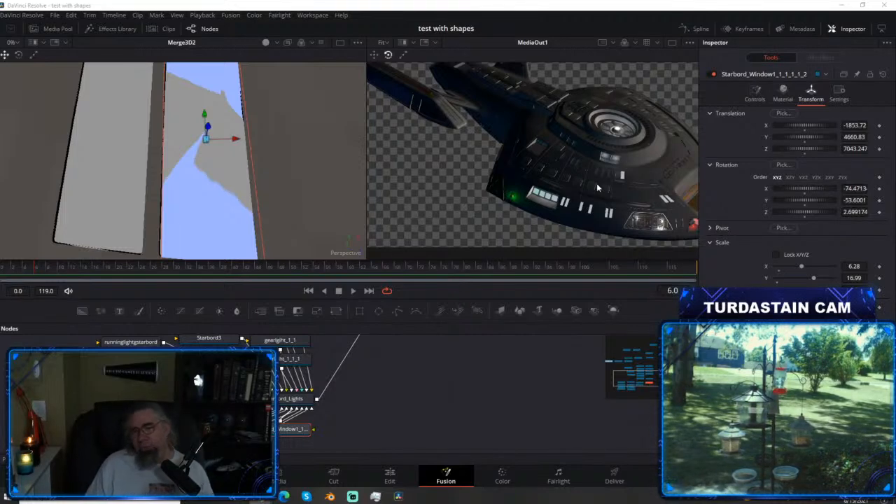
{"action": "mouse_move", "coordinate": [279, 153]}
{"action": "left_mouse_down"}
{"action": "mouse_move", "coordinate": [312, 159]}
{"action": "mouse_move", "coordinate": [283, 155]}
{"action": "left_mouse_up"}
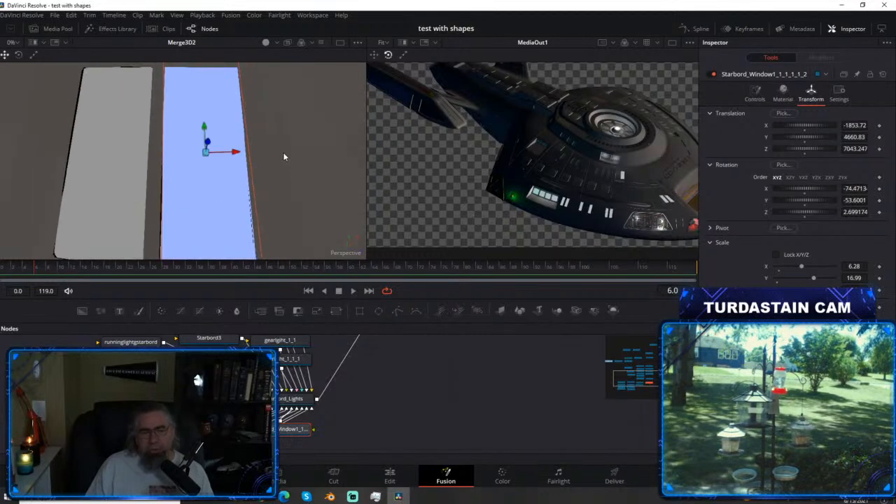
{"action": "scroll", "coordinate": [283, 152], "scroll_direction": "down", "scroll_amount": 5}
{"action": "left_click_drag", "start_coordinate": [225, 140], "coordinate": [236, 170]}
{"action": "scroll", "coordinate": [240, 170], "scroll_direction": "up", "scroll_amount": 3}
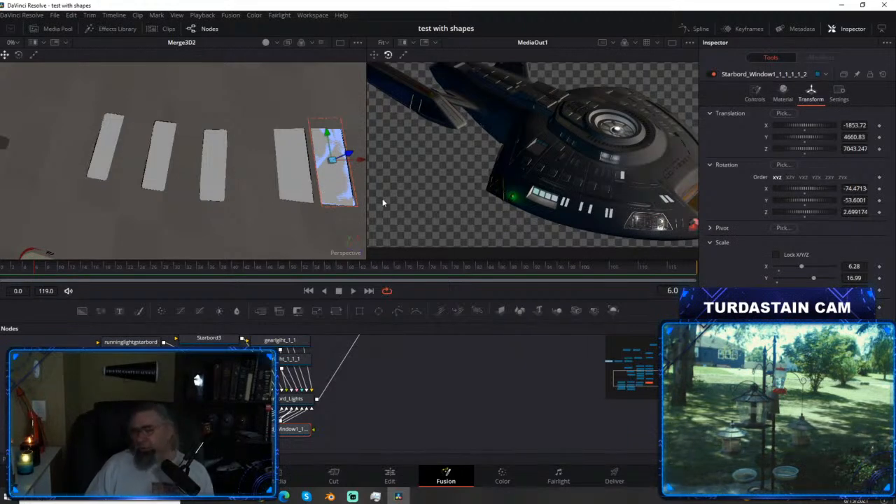
{"action": "mouse_move", "coordinate": [895, 31]}
{"action": "left_mouse_down"}
{"action": "mouse_move", "coordinate": [895, 42]}
{"action": "mouse_move", "coordinate": [778, 45]}
{"action": "mouse_move", "coordinate": [895, 43]}
{"action": "mouse_move", "coordinate": [895, 28]}
{"action": "left_mouse_up"}
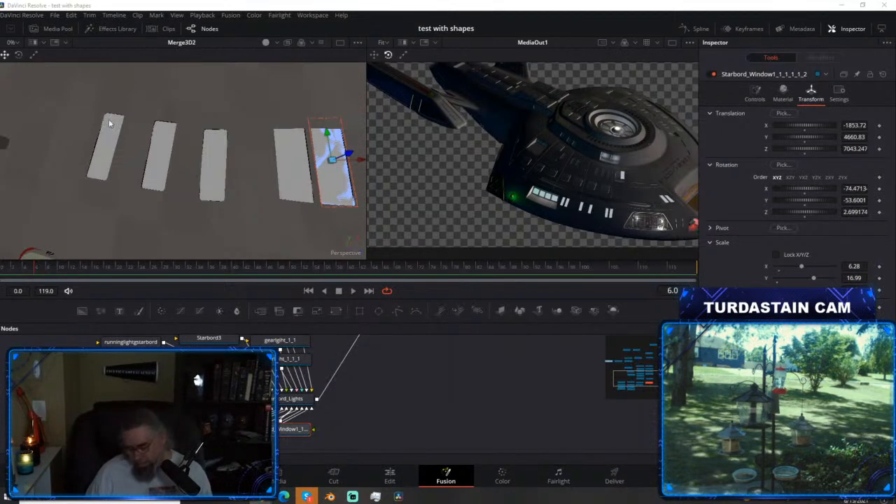
Duplicate the window plane node, shift the copy over the adjacent empty slot and connect it to the starboard lights merge.
{"action": "right_click", "coordinate": [298, 432]}
{"action": "left_click", "coordinate": [330, 187]}
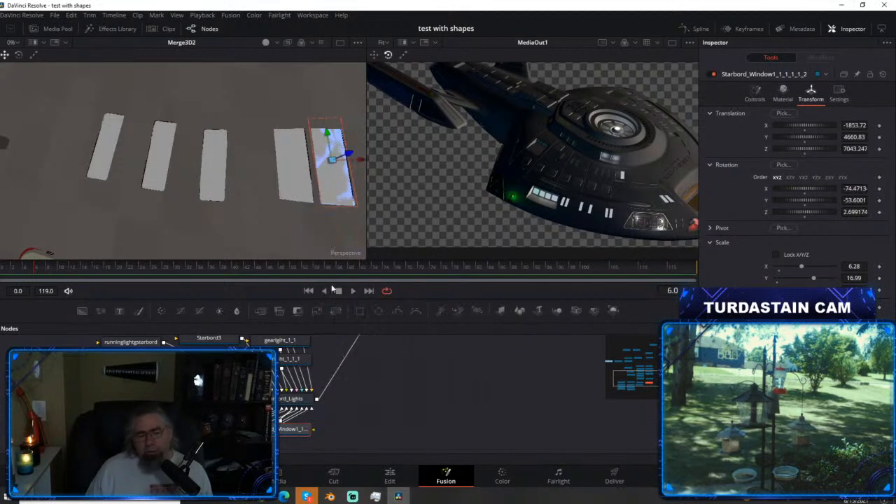
{"action": "left_click", "coordinate": [349, 426]}
{"action": "right_click", "coordinate": [349, 426]}
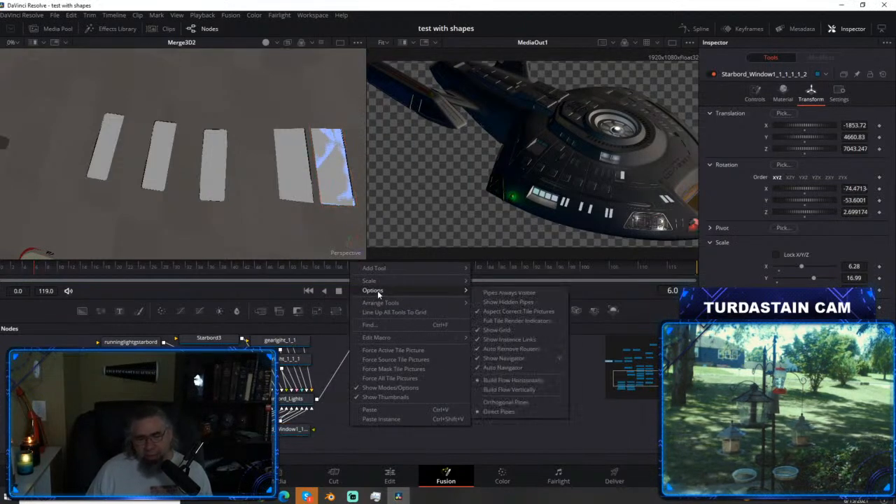
{"action": "left_click", "coordinate": [393, 409]}
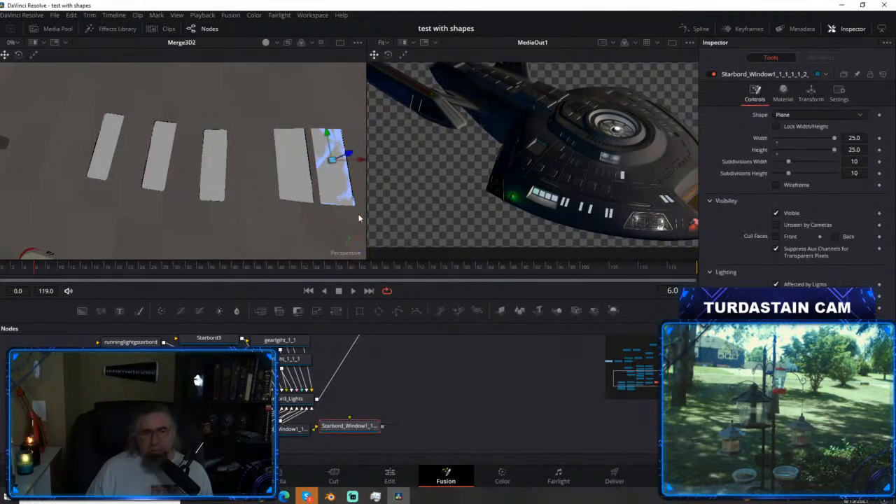
{"action": "left_click_drag", "start_coordinate": [360, 160], "coordinate": [321, 163]}
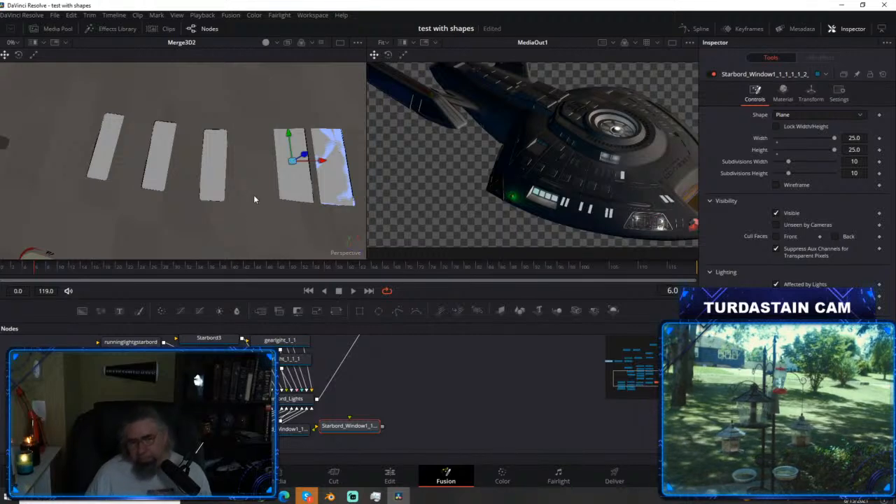
{"action": "left_click_drag", "start_coordinate": [382, 425], "coordinate": [299, 403]}
{"action": "left_click_drag", "start_coordinate": [349, 429], "coordinate": [283, 452]}
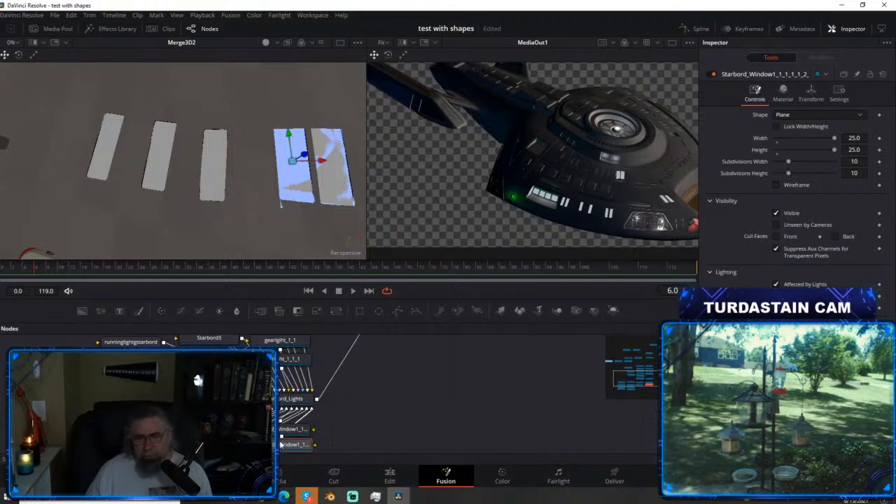
Rotate the duplicated window plane slightly so it fills its slot above the hull surface, and save the project.
{"action": "left_click_drag", "start_coordinate": [254, 204], "coordinate": [283, 179]}
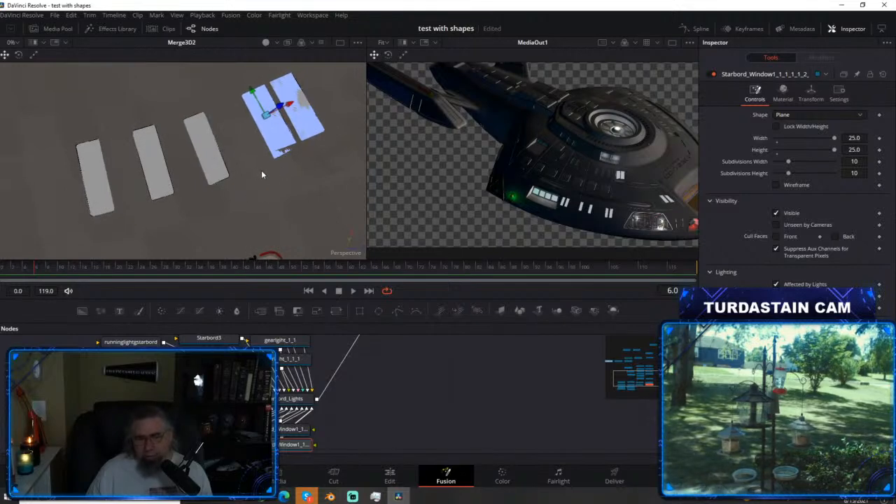
{"action": "scroll", "coordinate": [261, 170], "scroll_direction": "up", "scroll_amount": 5}
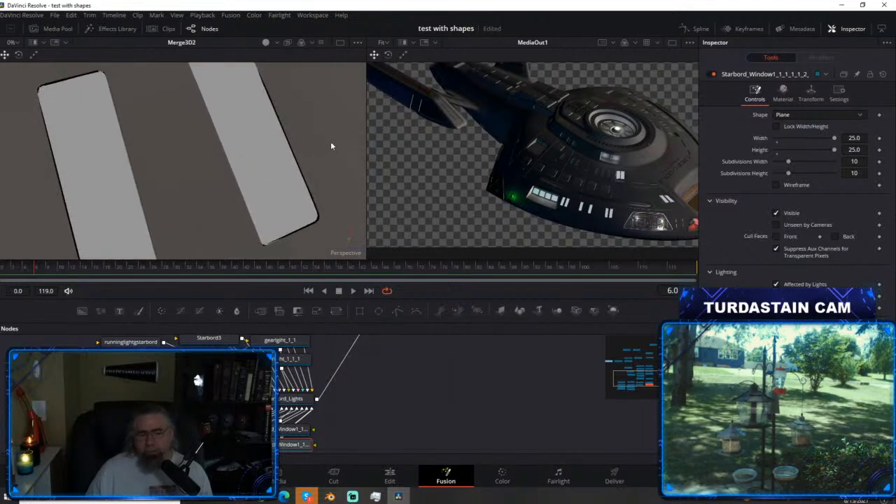
{"action": "left_click_drag", "start_coordinate": [331, 139], "coordinate": [151, 239]}
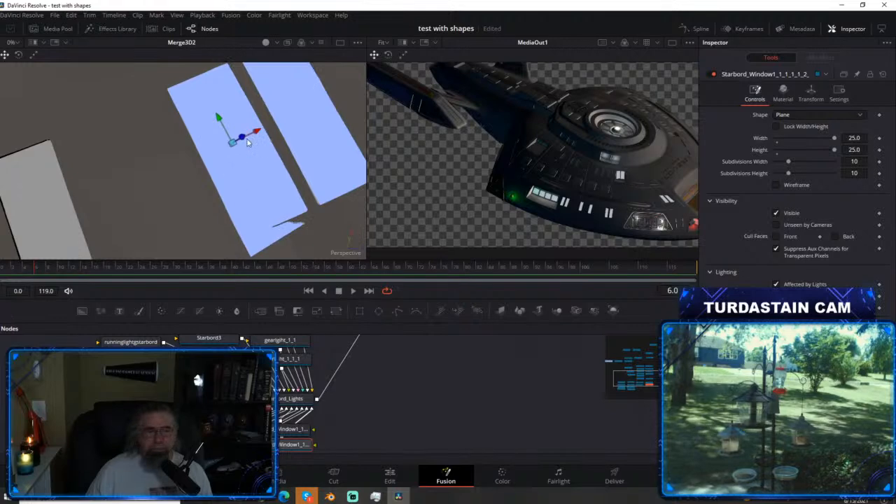
{"action": "left_click_drag", "start_coordinate": [259, 132], "coordinate": [235, 197]}
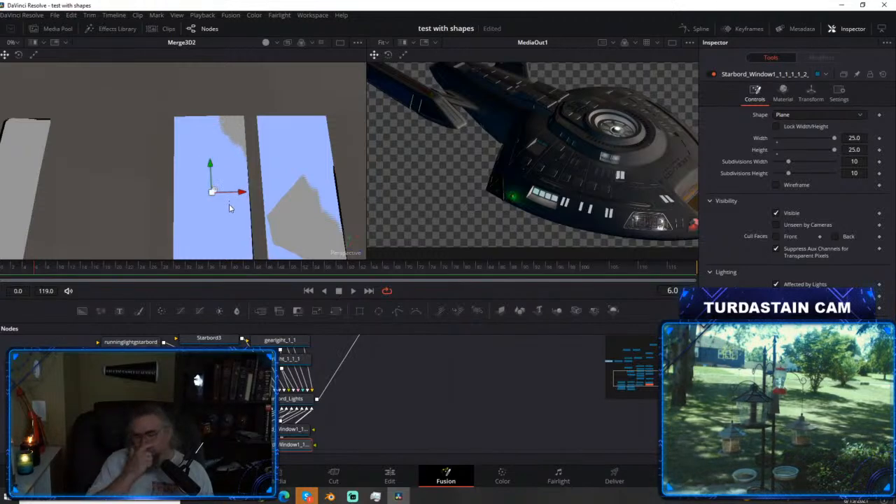
{"action": "key", "text": "w"}
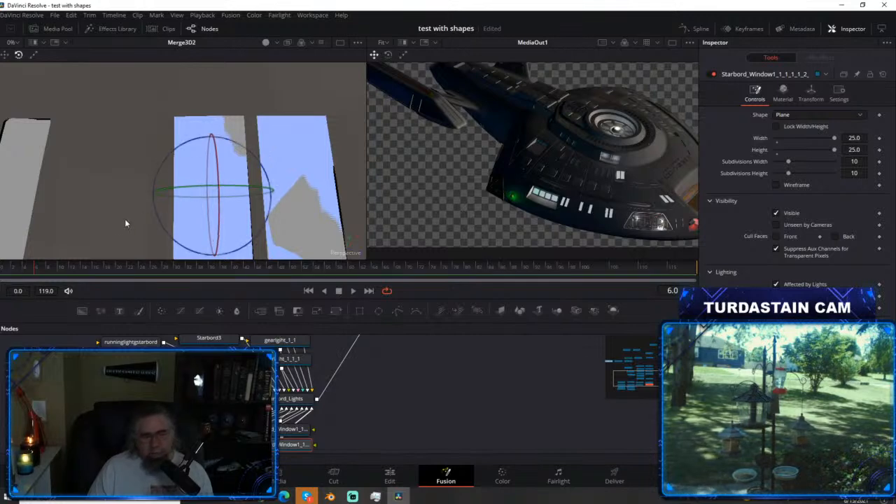
{"action": "left_click_drag", "start_coordinate": [96, 201], "coordinate": [162, 100]}
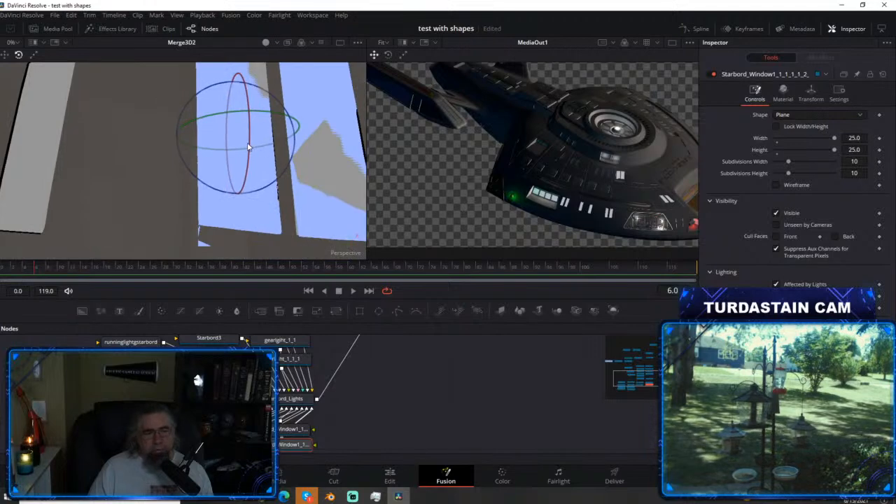
{"action": "left_click_drag", "start_coordinate": [250, 145], "coordinate": [249, 144]}
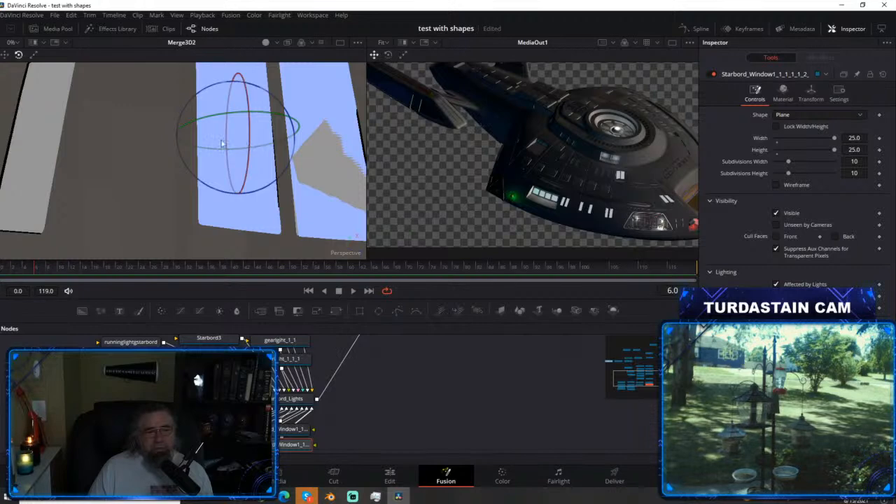
{"action": "left_click_drag", "start_coordinate": [178, 167], "coordinate": [161, 153]}
{"action": "left_click_drag", "start_coordinate": [241, 143], "coordinate": [239, 141]}
{"action": "left_click_drag", "start_coordinate": [184, 135], "coordinate": [193, 167]}
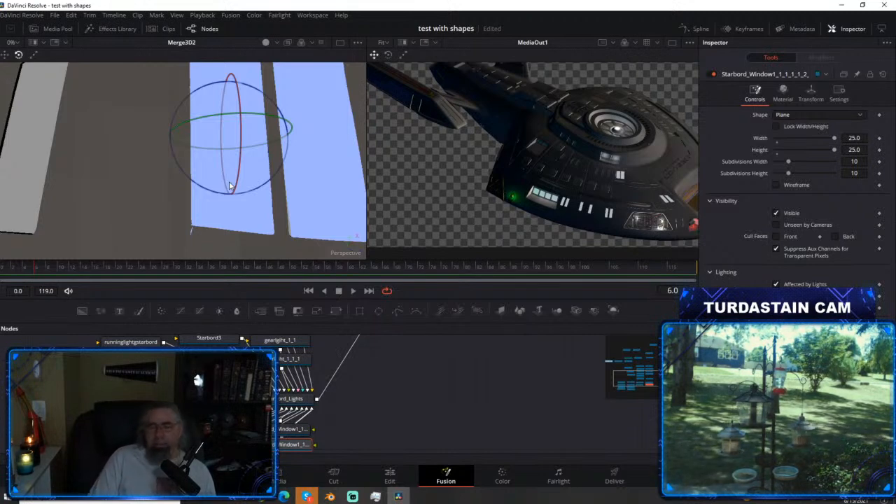
{"action": "key", "text": "ctrl+s"}
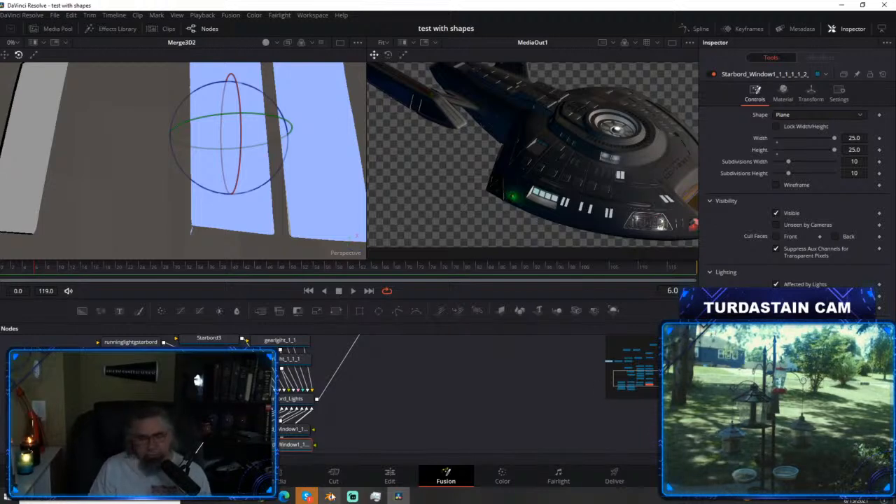
{"action": "left_click", "coordinate": [353, 498]}
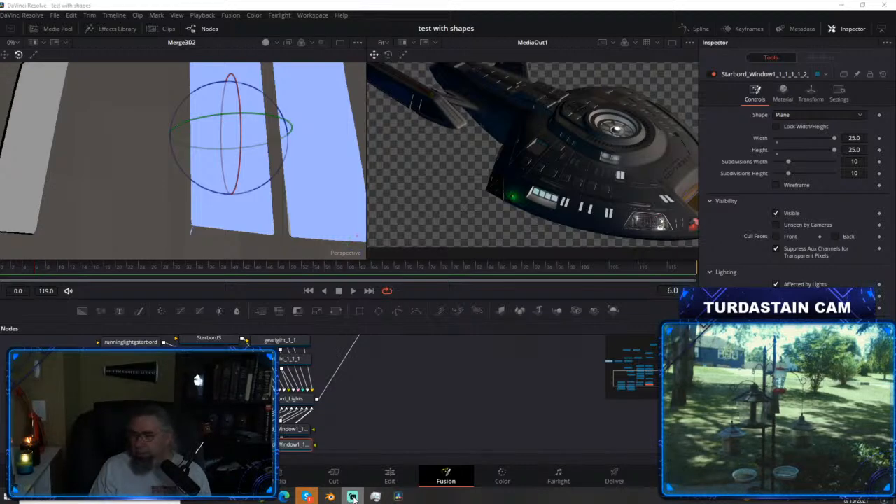